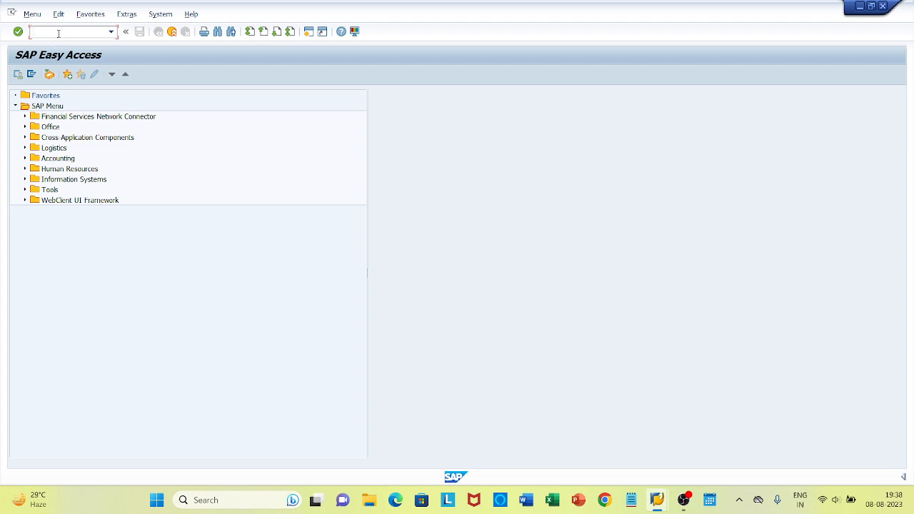
# Step: Run transaction SPRO and display the SAP Reference IMG
pyautogui.write('spro')
pyautogui.press('capslock')
pyautogui.press('Return')
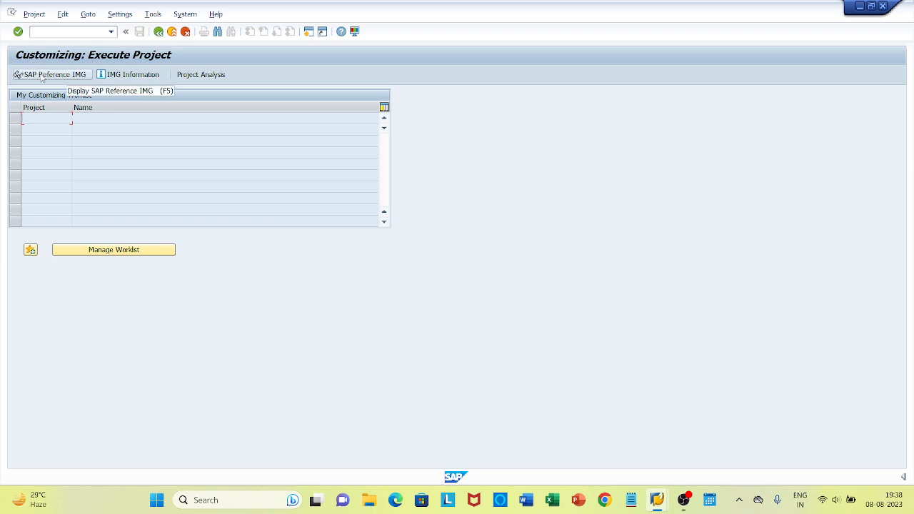
pyautogui.click(75, 73)
pyautogui.click(84, 75)
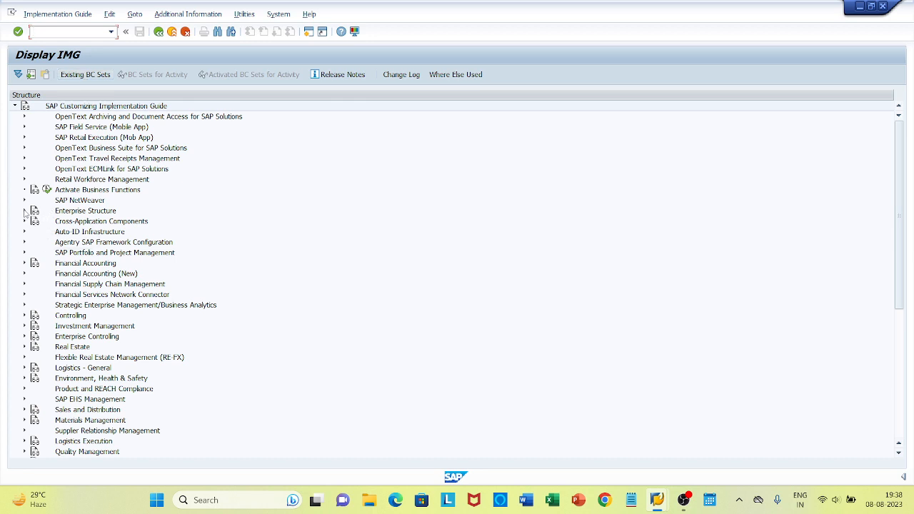
# Step: Expand Enterprise Structure, Definition, Financial Accounting in the IMG, try to open Define company, and decline displaying the locked data
pyautogui.click(24, 211)
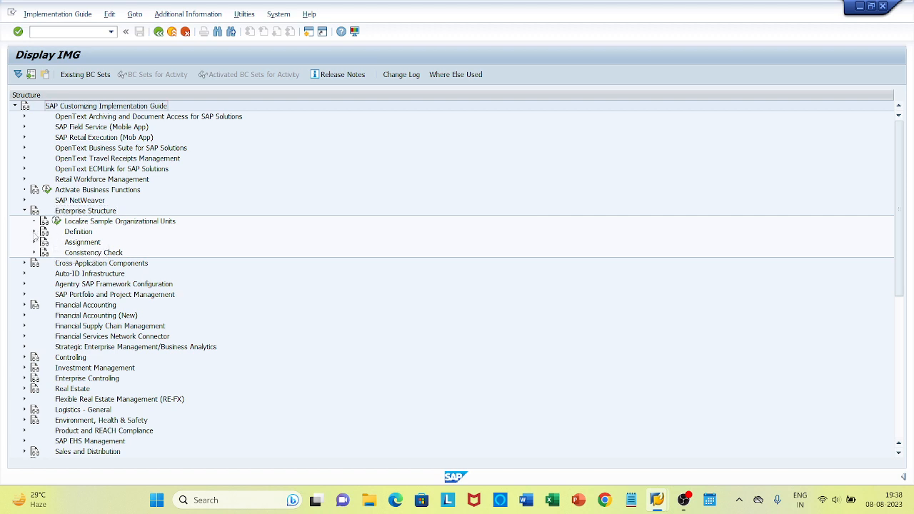
pyautogui.click(34, 232)
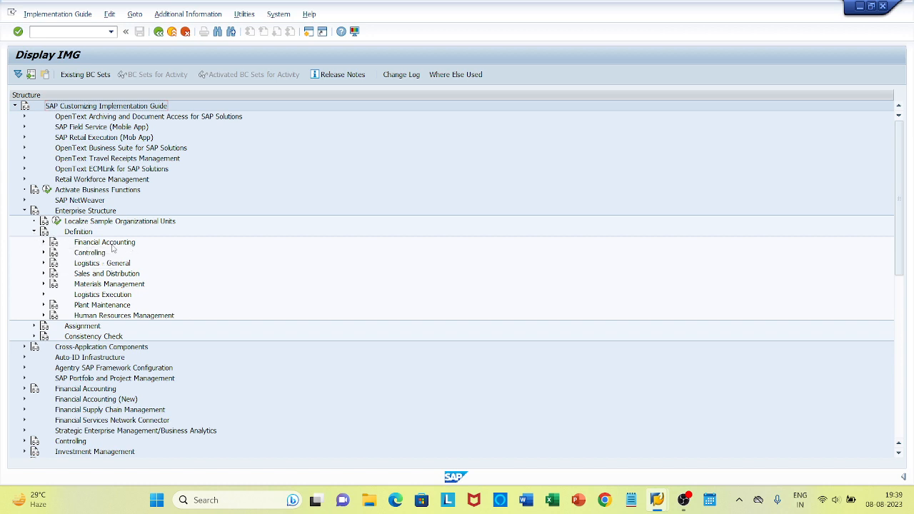
pyautogui.click(43, 243)
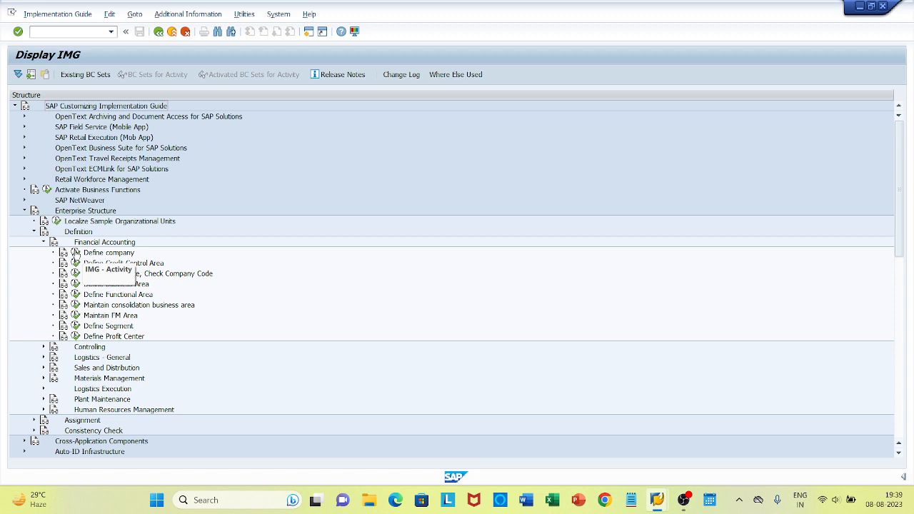
pyautogui.click(76, 253)
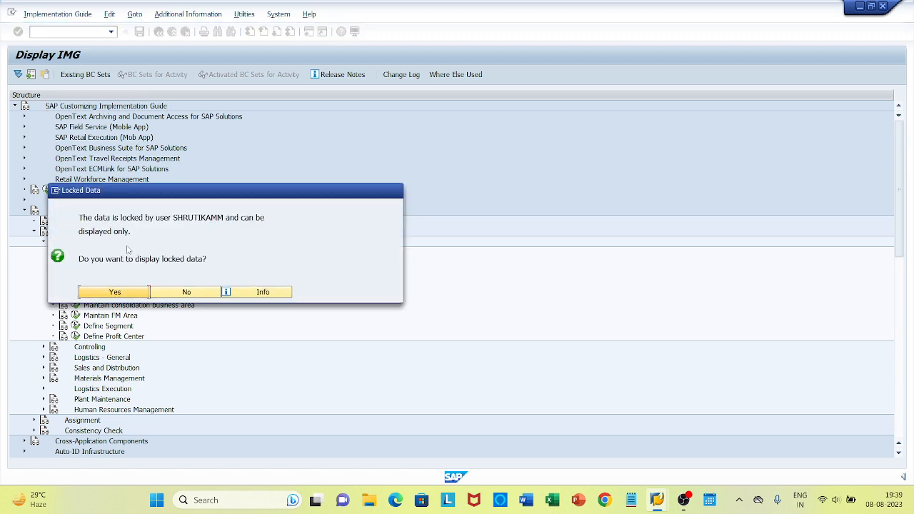
pyautogui.click(168, 293)
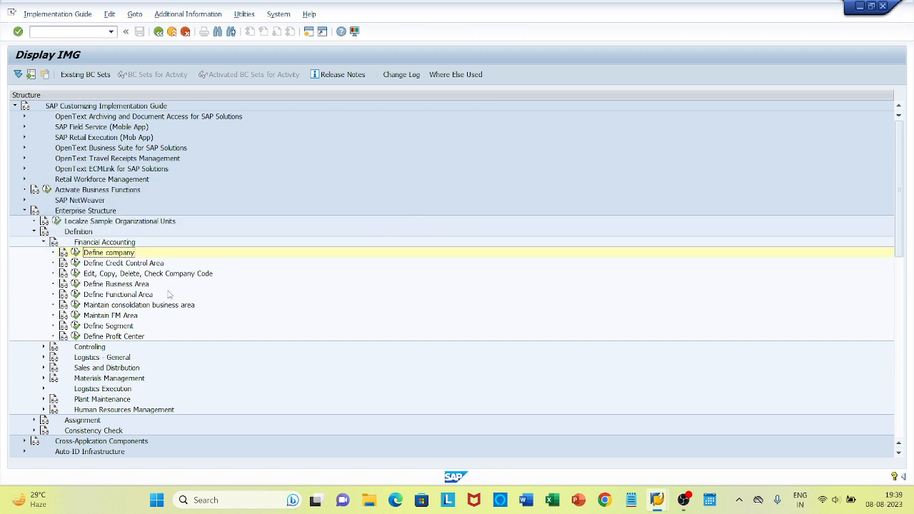
# Step: Open a new session and run transaction SM12 in it
pyautogui.click(307, 31)
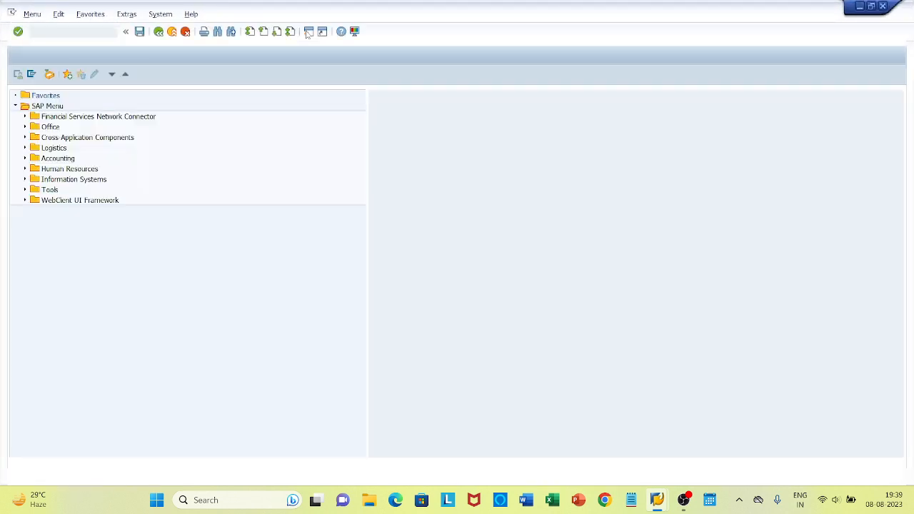
pyautogui.write('SM12')
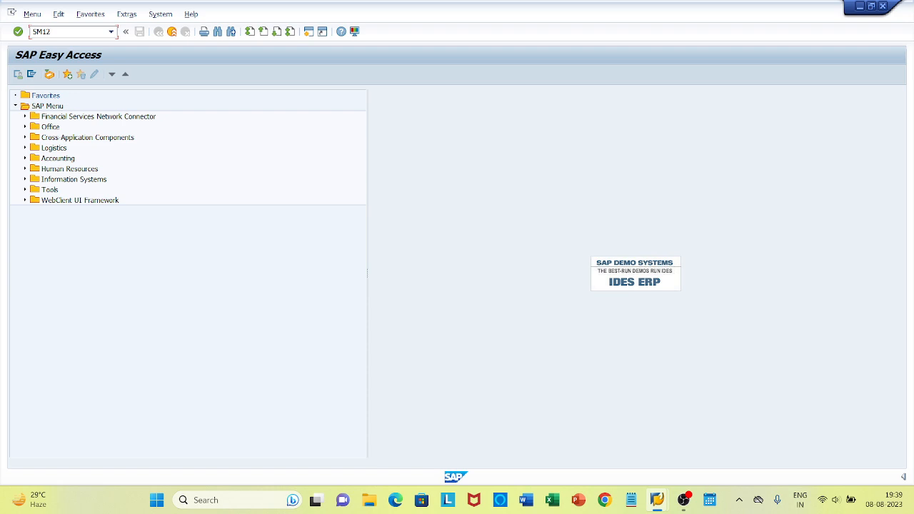
pyautogui.press('Return')
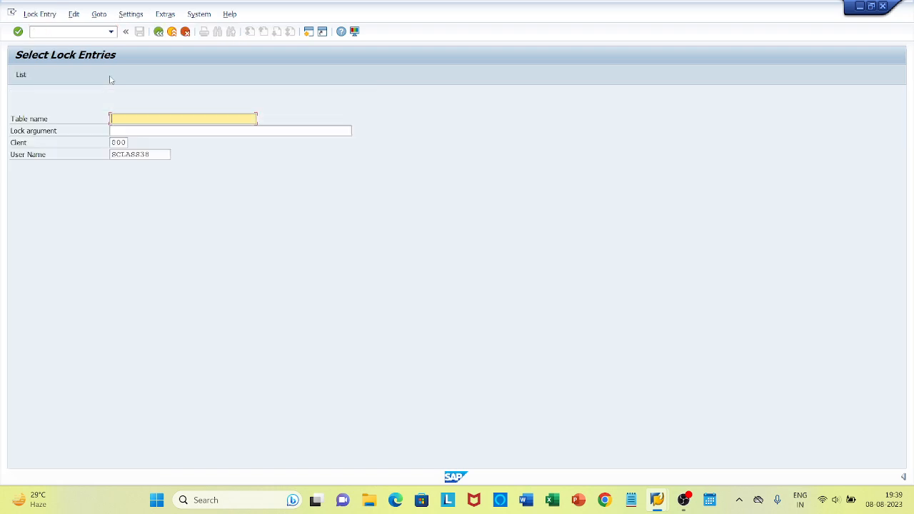
# Step: Clear the user name from the lock entry selection and list the lock entries of all users in client 800
pyautogui.click(162, 154)
pyautogui.press('BackSpace')
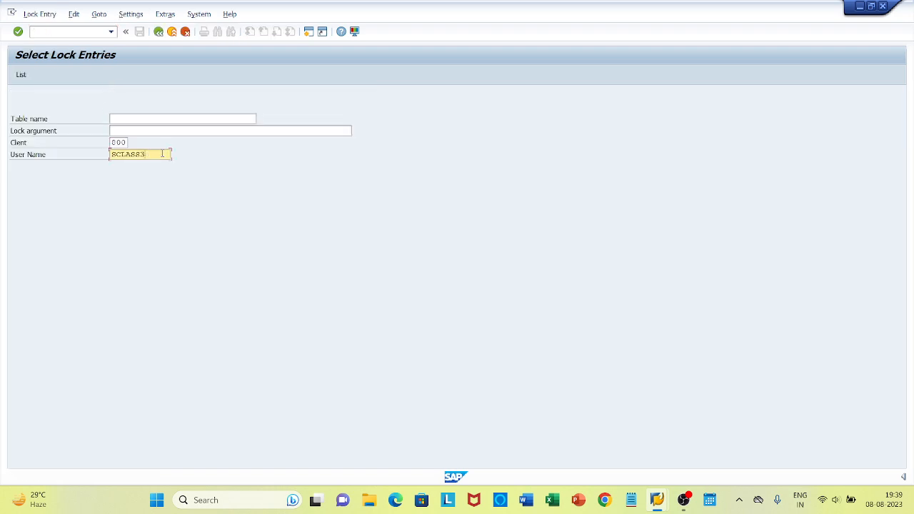
pyautogui.press('BackSpace')
pyautogui.press('BackSpace')
pyautogui.press('BackSpace')
pyautogui.press('BackSpace')
pyautogui.press('BackSpace')
pyautogui.press('BackSpace')
pyautogui.press('BackSpace')
pyautogui.click(22, 75)
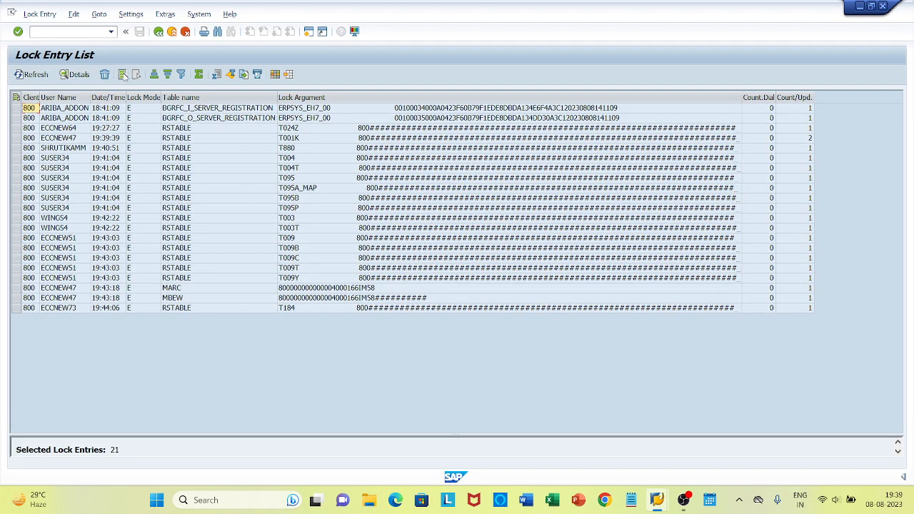
# Step: Delete all listed lock entries, including the one still remaining, and go back to the lock entry selection
pyautogui.click(122, 75)
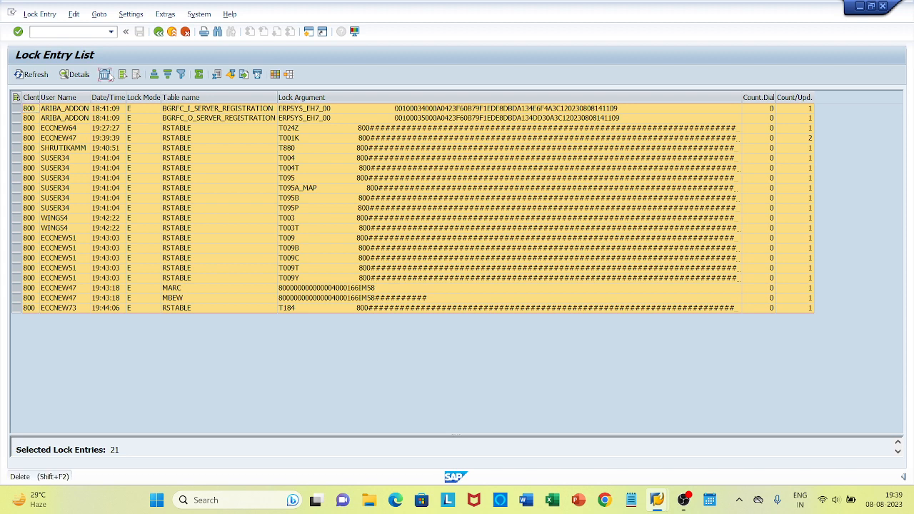
pyautogui.click(106, 75)
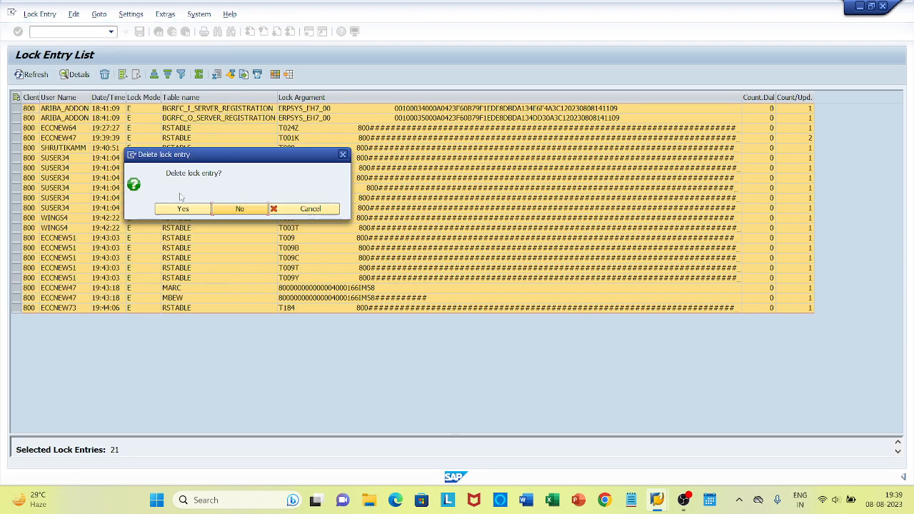
pyautogui.click(198, 209)
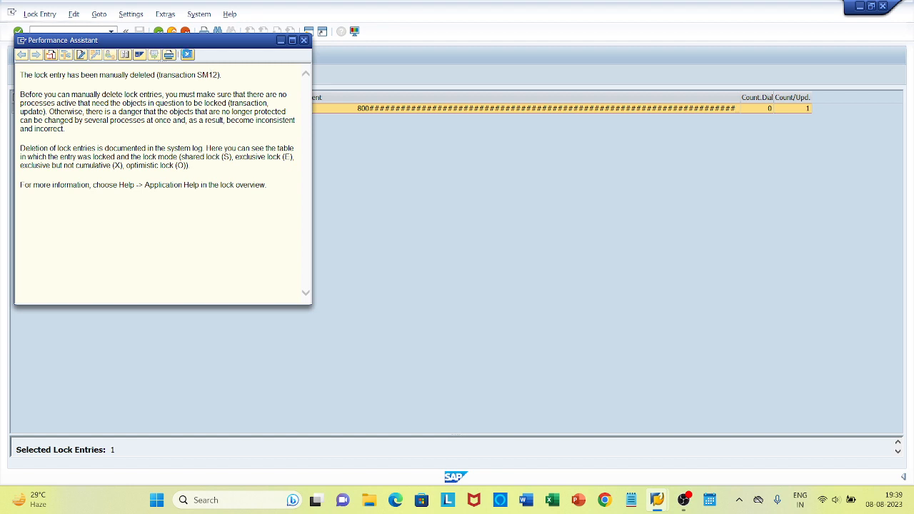
pyautogui.click(187, 55)
pyautogui.click(104, 75)
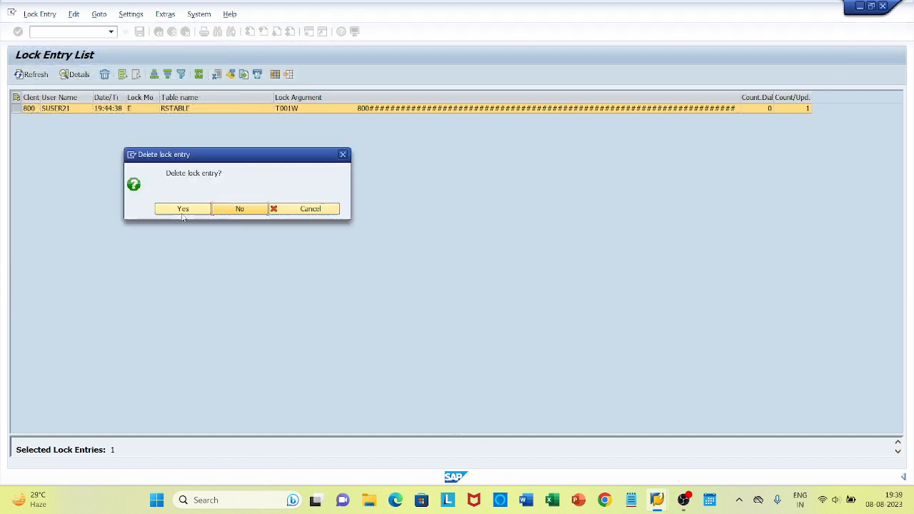
pyautogui.click(182, 210)
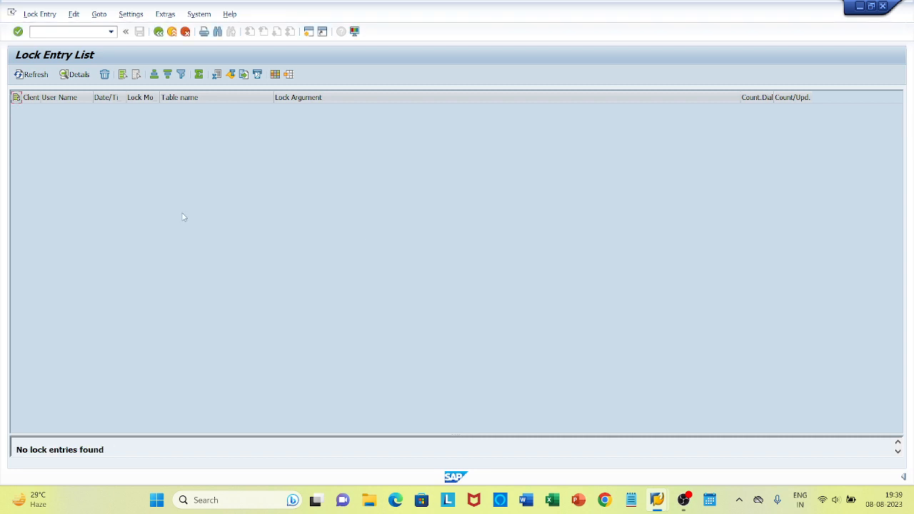
pyautogui.click(158, 32)
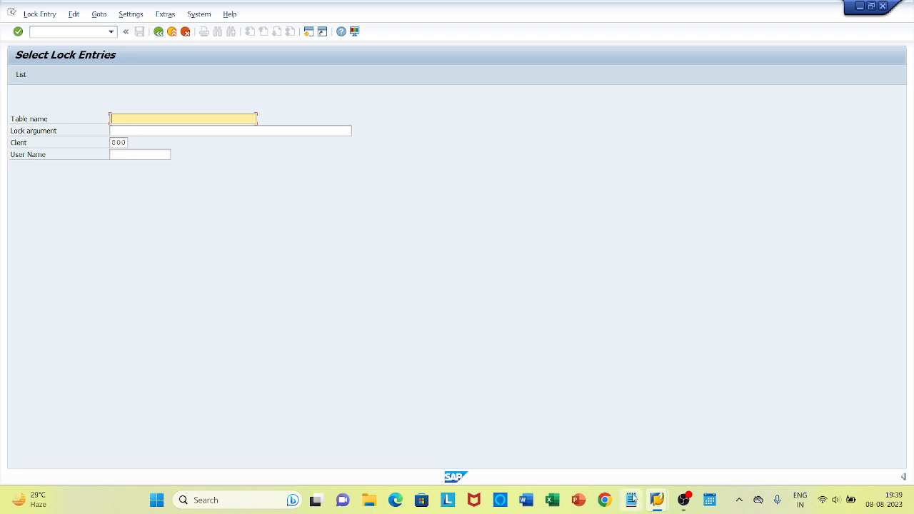
# Step: Switch back to the Display IMG session and open the Define company activity
pyautogui.moveTo(657, 508)
pyautogui.click(627, 457)
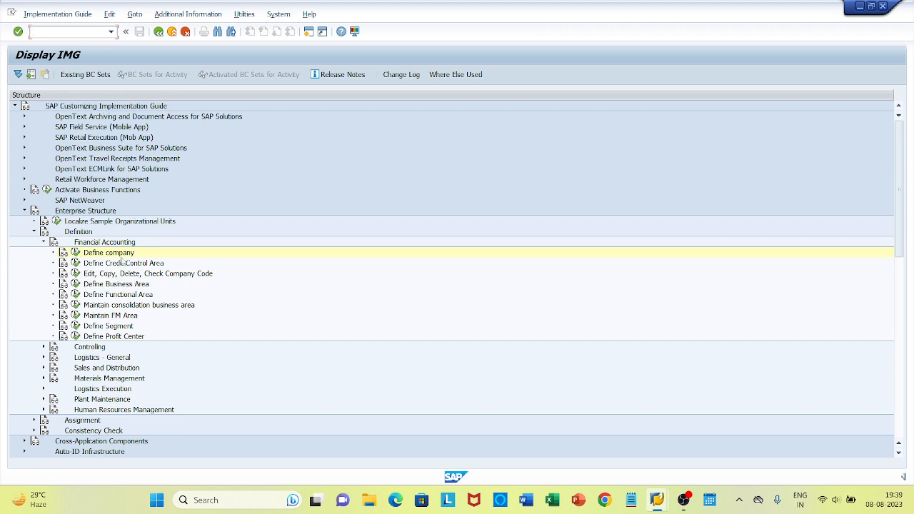
pyautogui.click(74, 255)
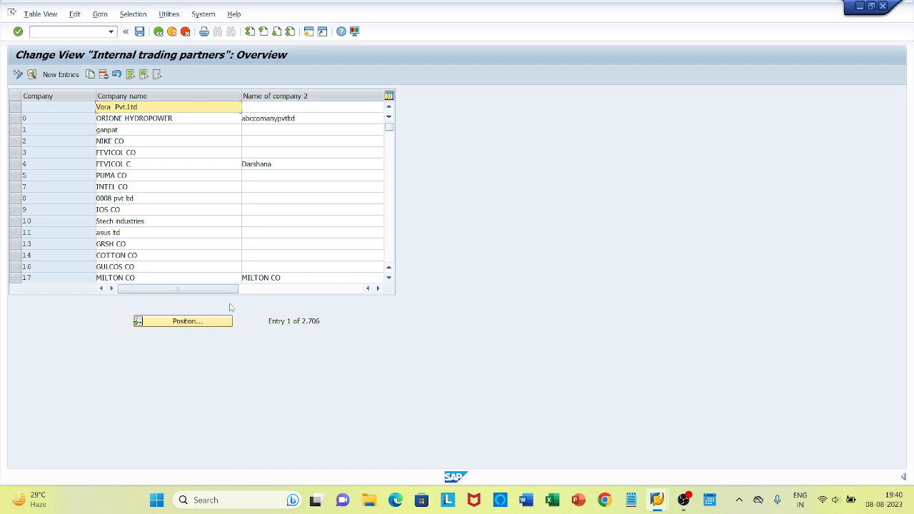
# Step: Position the internal trading partners list at company 1000
pyautogui.click(219, 323)
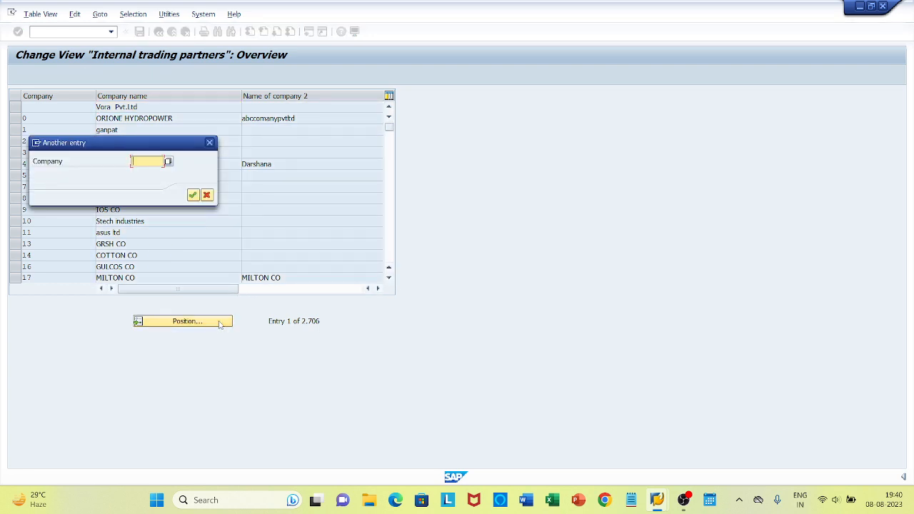
pyautogui.write('1000')
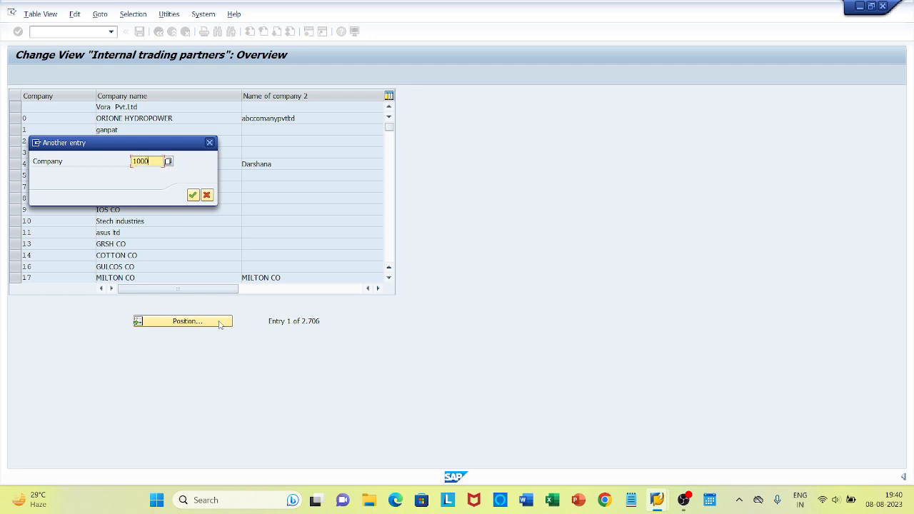
pyautogui.press('Return')
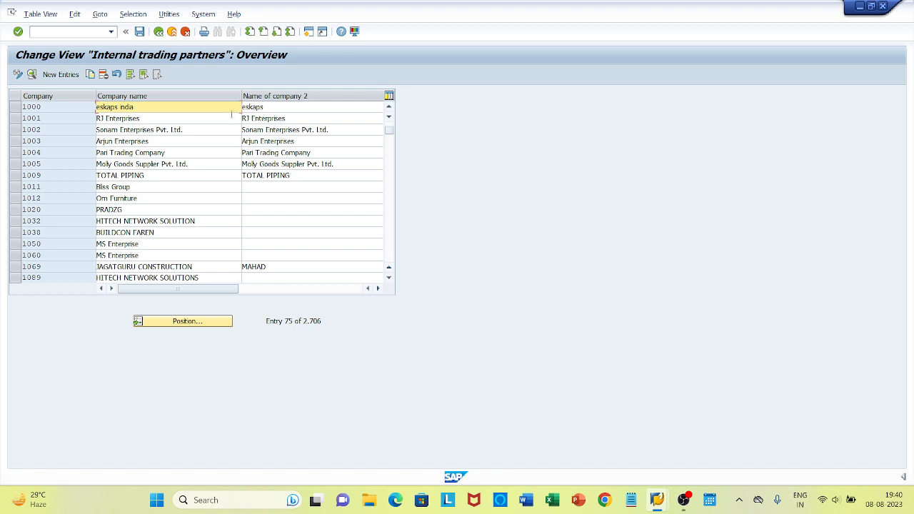
# Step: Copy the company 1000 entry and set the new entry's company to QPL000
pyautogui.click(18, 108)
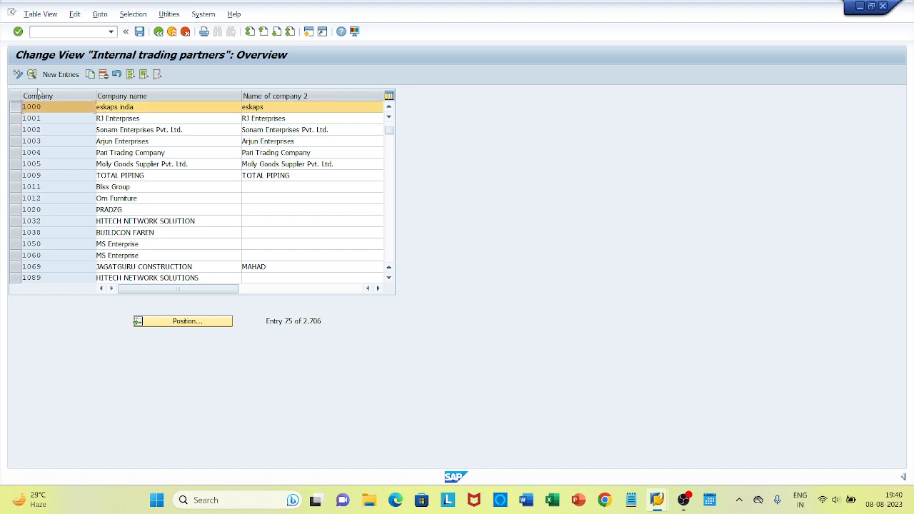
pyautogui.click(90, 75)
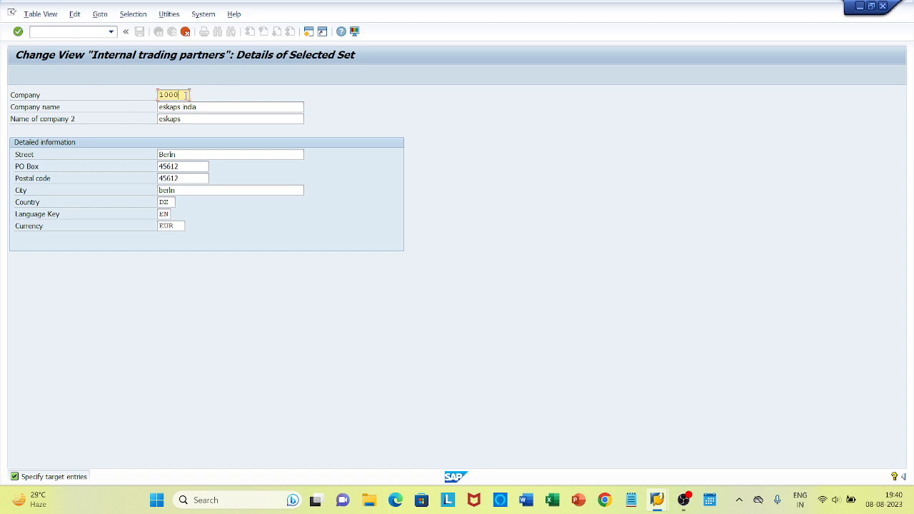
pyautogui.press('BackSpace')
pyautogui.press('BackSpace')
pyautogui.press('BackSpace')
pyautogui.press('BackSpace')
pyautogui.write('GEL000')
# Step: Replace the company name of the new entry with QUADRANT PVT. LTD
pyautogui.click(210, 107)
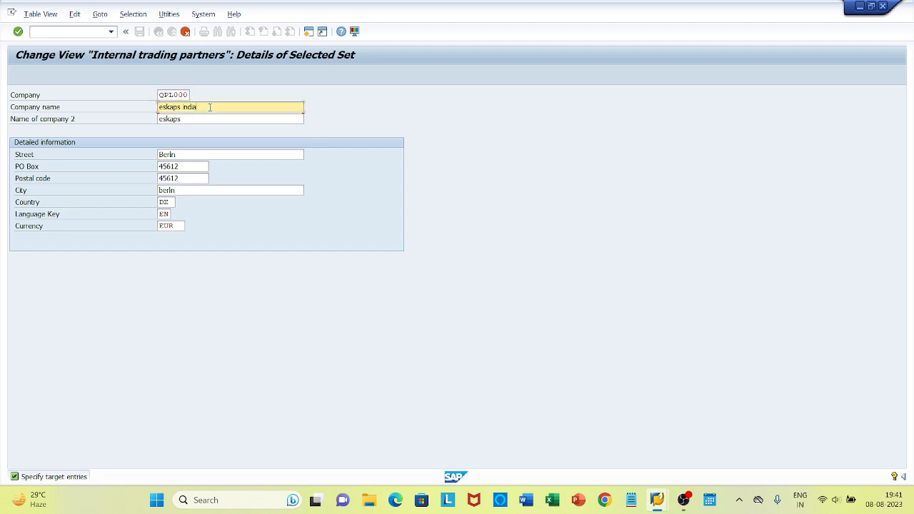
pyautogui.press('BackSpace')
pyautogui.press('BackSpace')
pyautogui.press('BackSpace')
pyautogui.press('BackSpace')
pyautogui.press('BackSpace')
pyautogui.press('BackSpace')
pyautogui.press('BackSpace')
pyautogui.press('BackSpace')
pyautogui.press('BackSpace')
pyautogui.press('BackSpace')
pyautogui.press('BackSpace')
pyautogui.write('QUADRANT PVT. LTD')
# Step: Set the Name of company 2 to QPL
pyautogui.click(186, 120)
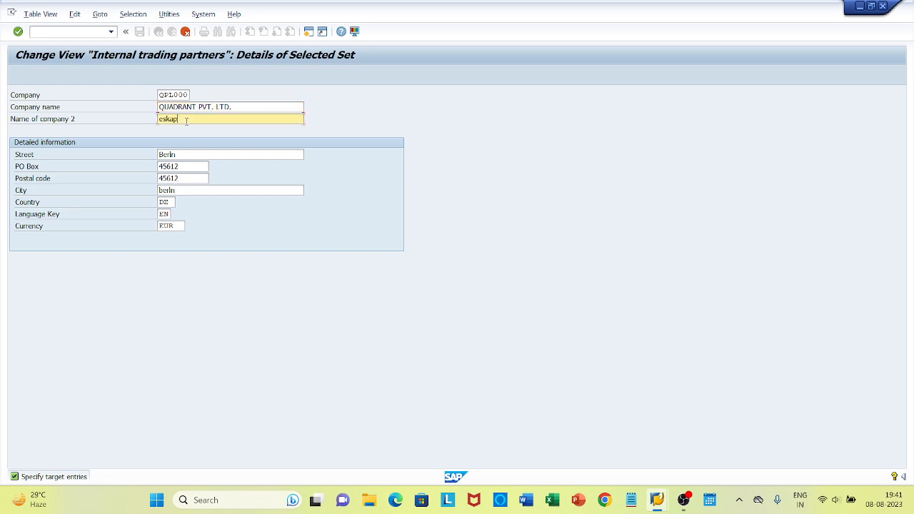
pyautogui.press('BackSpace')
pyautogui.press('BackSpace')
pyautogui.press('BackSpace')
pyautogui.press('BackSpace')
pyautogui.press('BackSpace')
pyautogui.write('QPL')
# Step: Clear the street, PO box and postal code in the company's detailed information
pyautogui.click(191, 155)
pyautogui.press('BackSpace')
pyautogui.press('BackSpace')
pyautogui.press('BackSpace')
pyautogui.press('BackSpace')
pyautogui.press('BackSpace')
pyautogui.press('BackSpace')
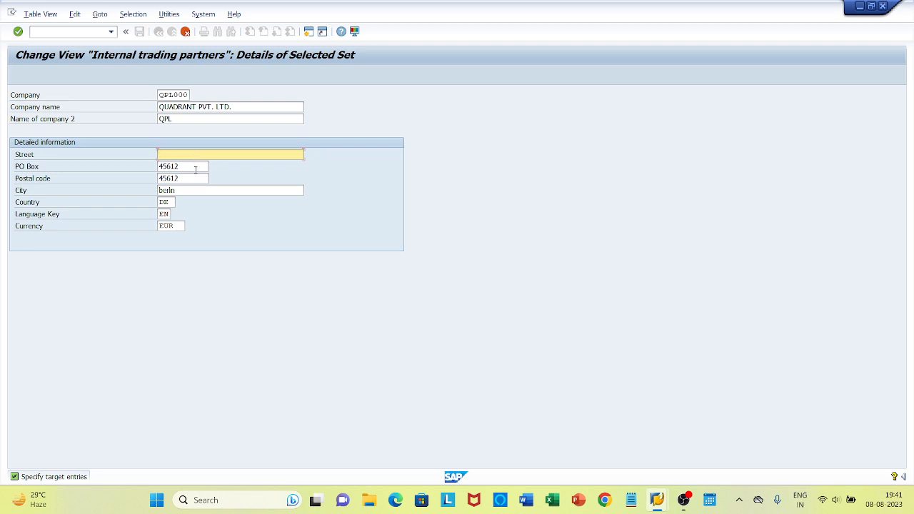
pyautogui.click(195, 167)
pyautogui.press('BackSpace')
pyautogui.press('BackSpace')
pyautogui.press('BackSpace')
pyautogui.press('BackSpace')
pyautogui.press('BackSpace')
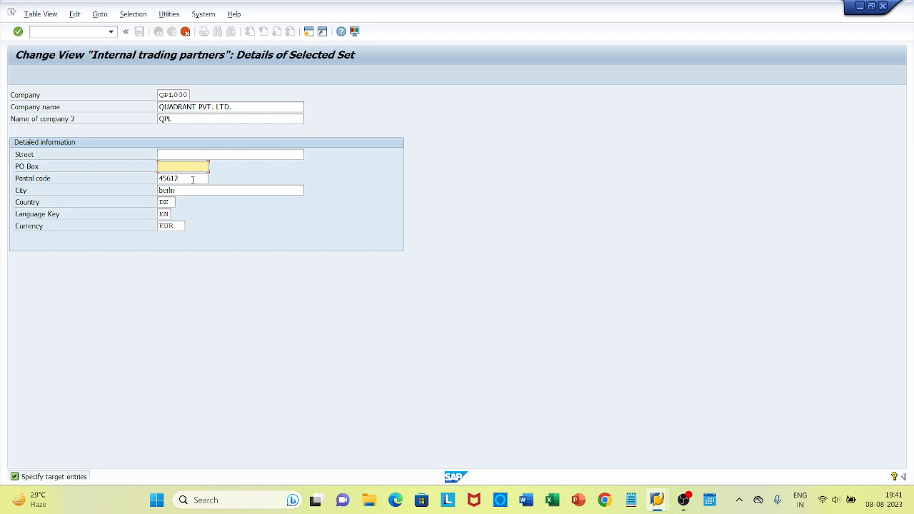
pyautogui.click(193, 180)
pyautogui.press('BackSpace')
pyautogui.press('BackSpace')
pyautogui.press('BackSpace')
pyautogui.press('BackSpace')
pyautogui.press('BackSpace')
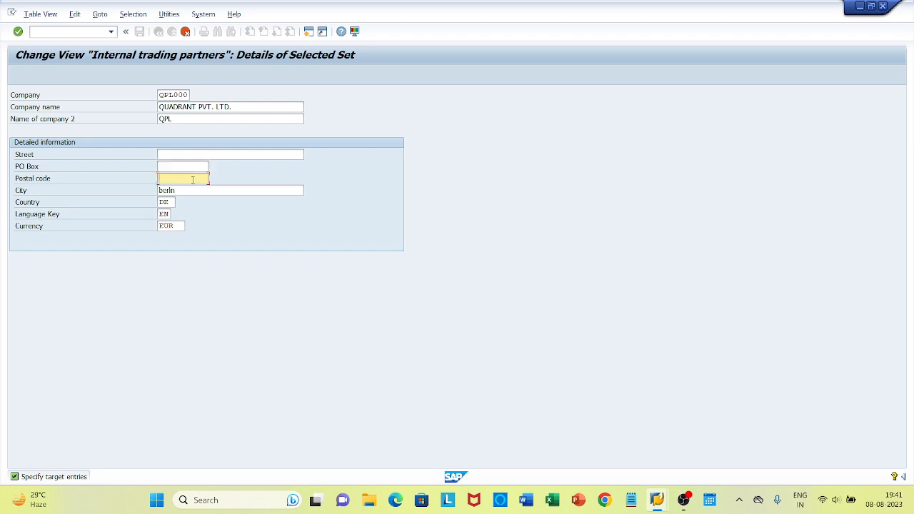
# Step: Replace the company's city with DELHI
pyautogui.click(194, 191)
pyautogui.press('BackSpace')
pyautogui.press('BackSpace')
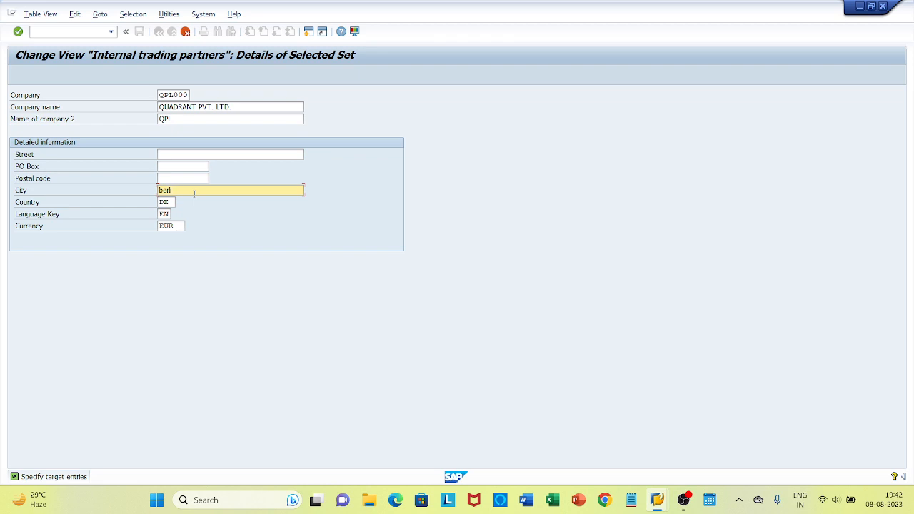
pyautogui.press('BackSpace')
pyautogui.press('BackSpace')
pyautogui.press('BackSpace')
pyautogui.press('BackSpace')
pyautogui.click(171, 203)
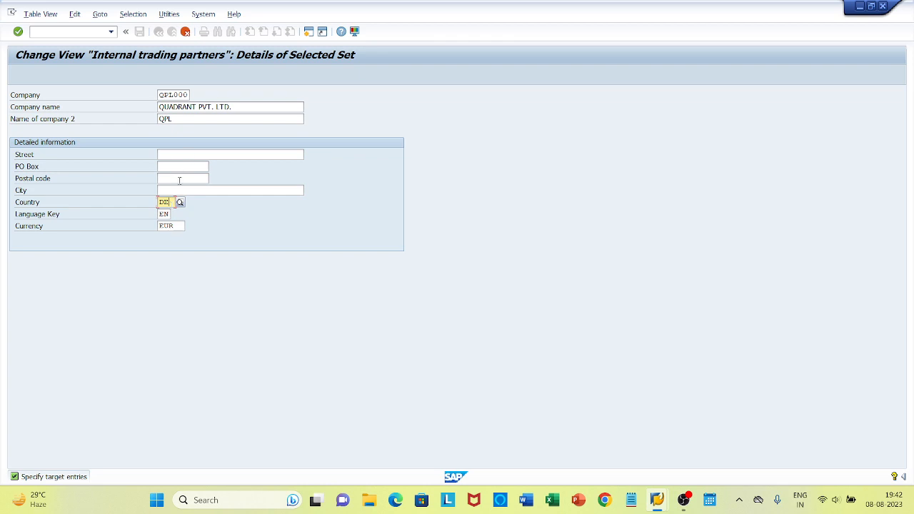
pyautogui.click(176, 191)
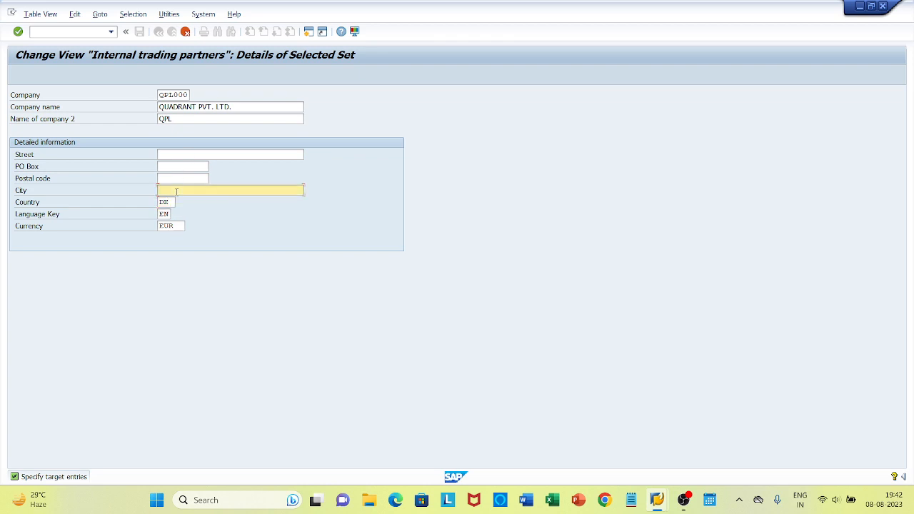
pyautogui.write('DELHI')
# Step: Replace the company's country with IN (India), picked from the list of country values
pyautogui.click(169, 202)
pyautogui.doubleClick(173, 202)
pyautogui.press('BackSpace')
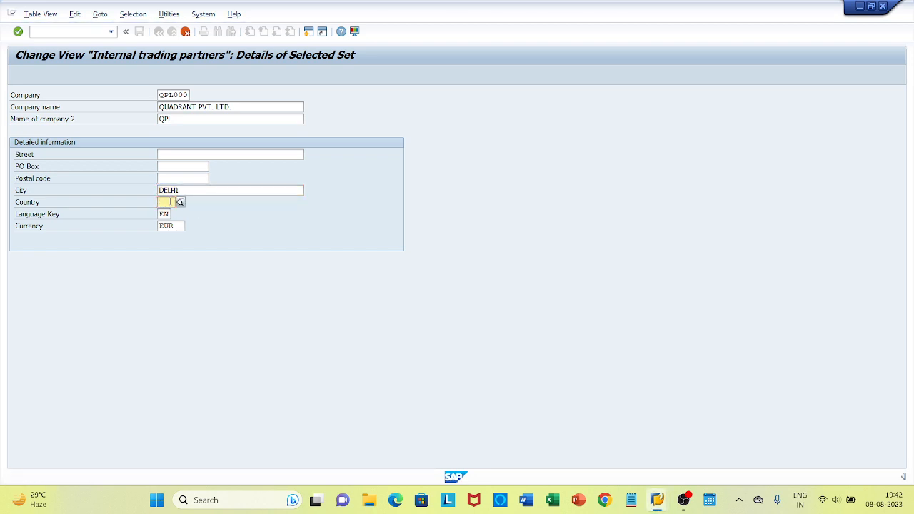
pyautogui.click(180, 202)
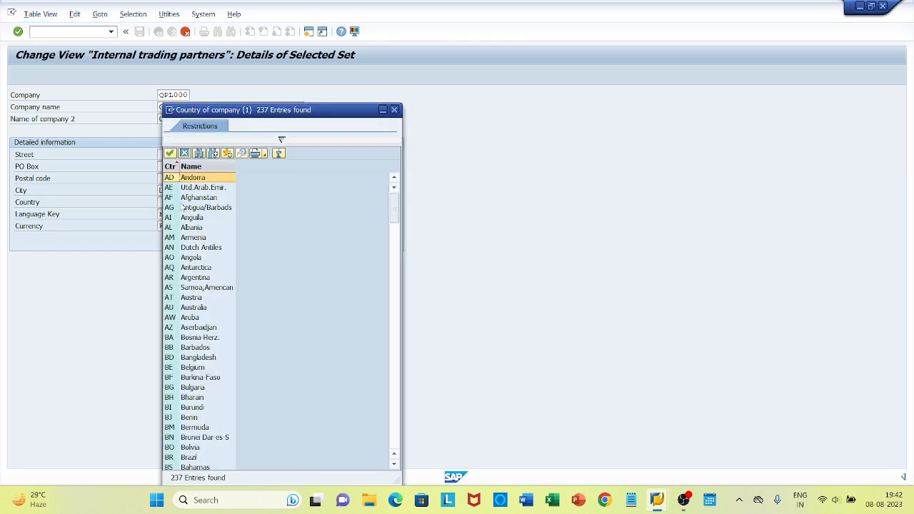
pyautogui.scroll(-7, 204, 345)
pyautogui.scroll(-20, 205, 345)
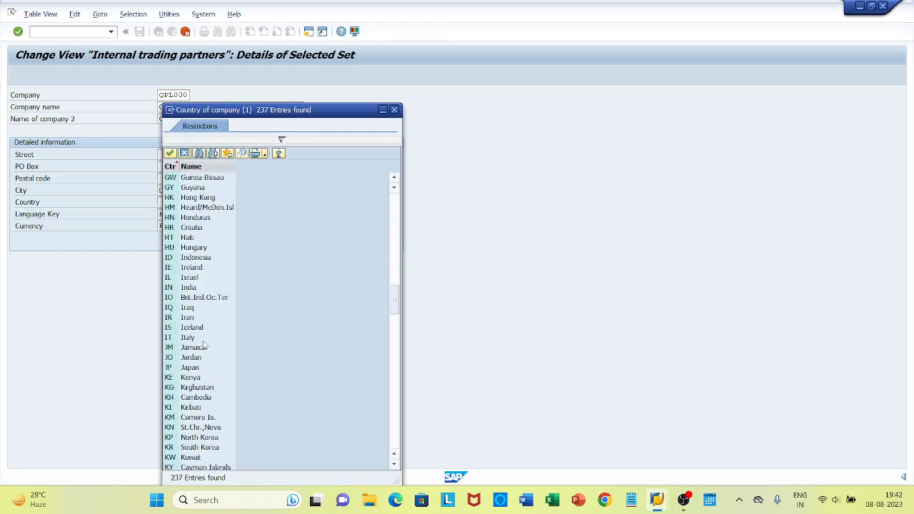
pyautogui.scroll(-3, 205, 345)
pyautogui.scroll(18, 205, 345)
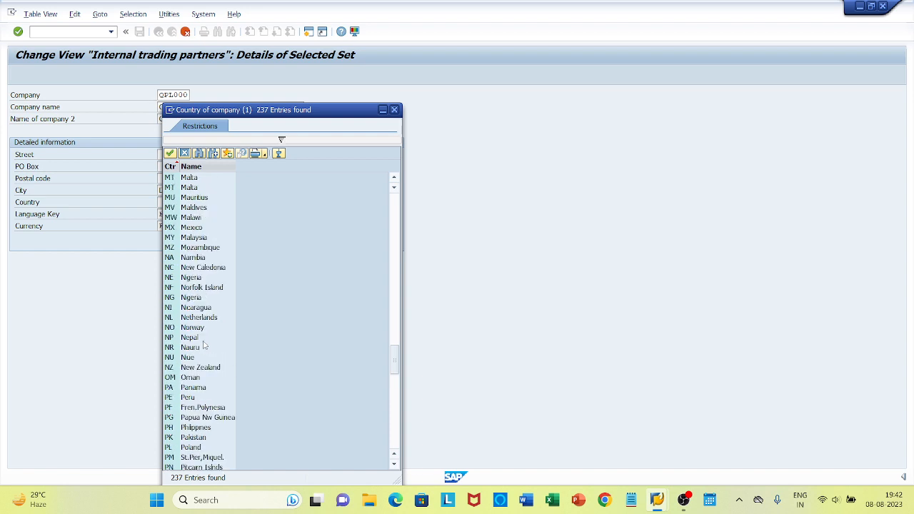
pyautogui.scroll(8, 204, 345)
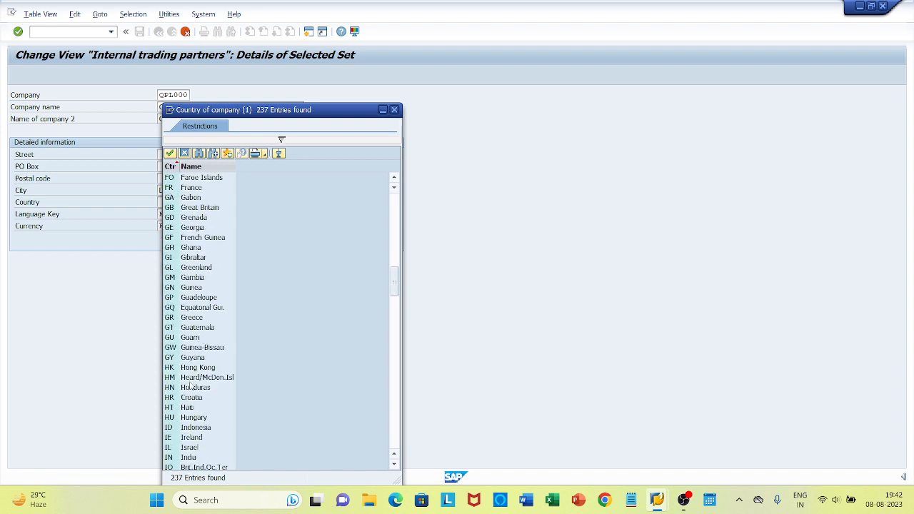
pyautogui.click(194, 460)
pyautogui.doubleClick(199, 459)
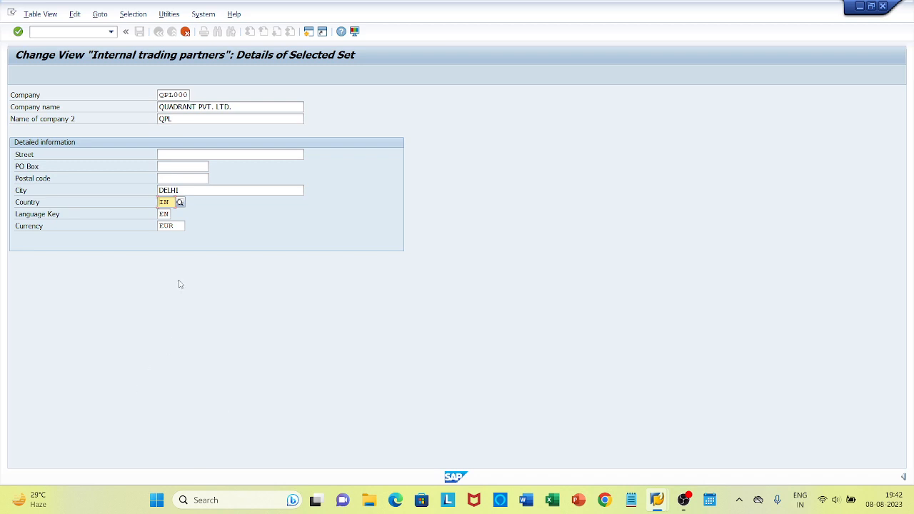
# Step: Enter INR as the company's currency and confirm the copied entry
pyautogui.click(181, 225)
pyautogui.press('BackSpace')
pyautogui.press('BackSpace')
pyautogui.press('BackSpace')
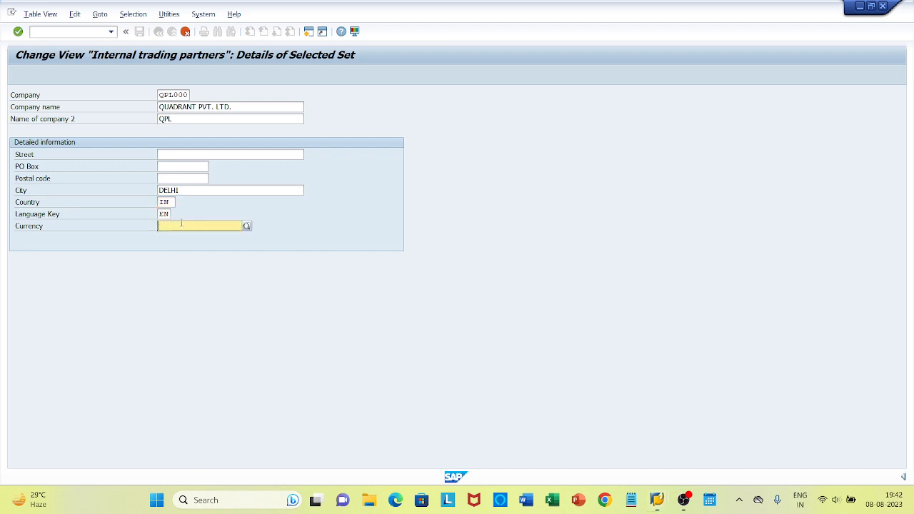
pyautogui.write('TNR')
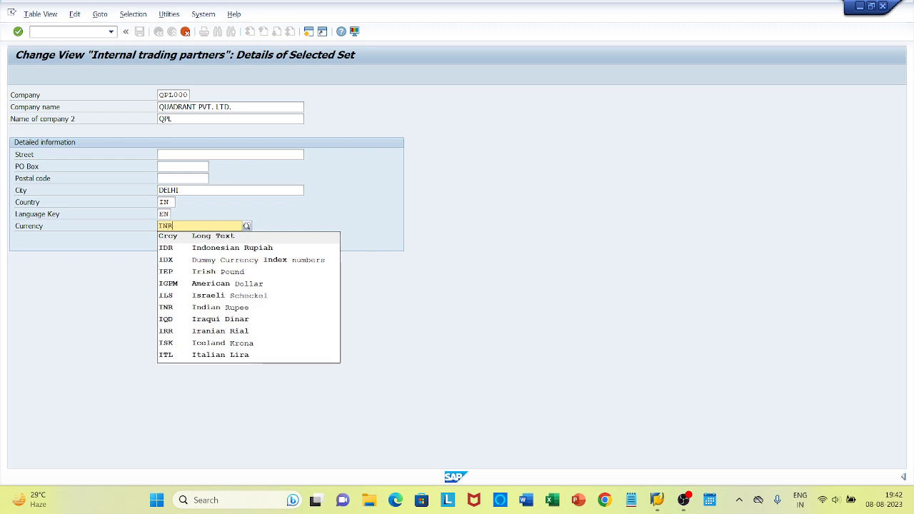
pyautogui.click(210, 248)
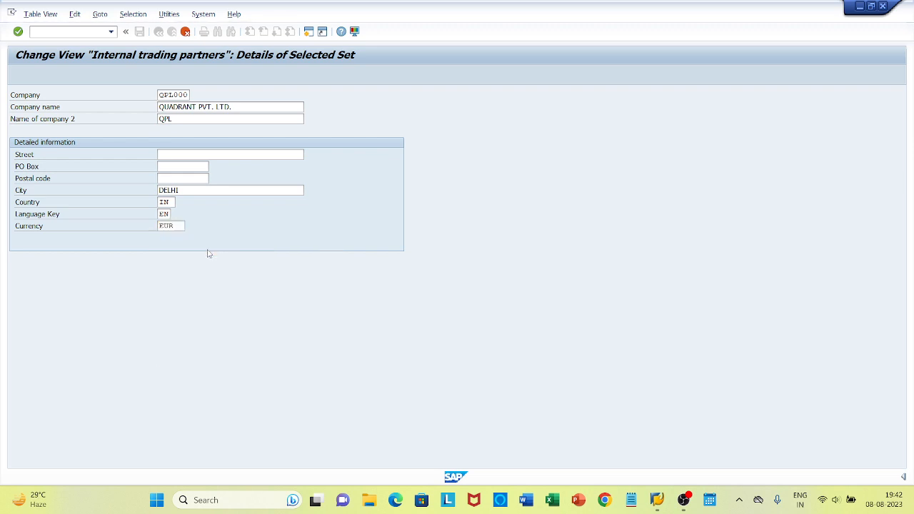
pyautogui.press('Return')
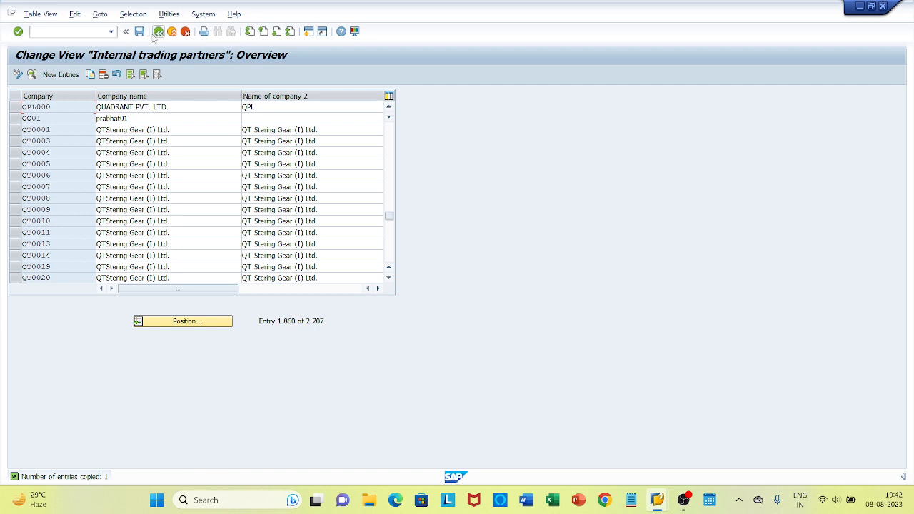
# Step: Save the new company under a newly created customizing request with the short description QUADRANT PROJECT
pyautogui.click(141, 34)
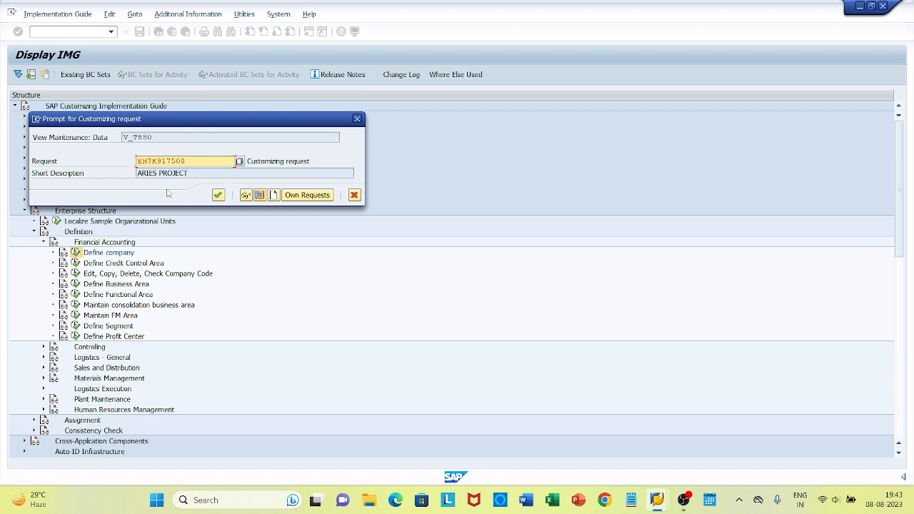
pyautogui.click(273, 194)
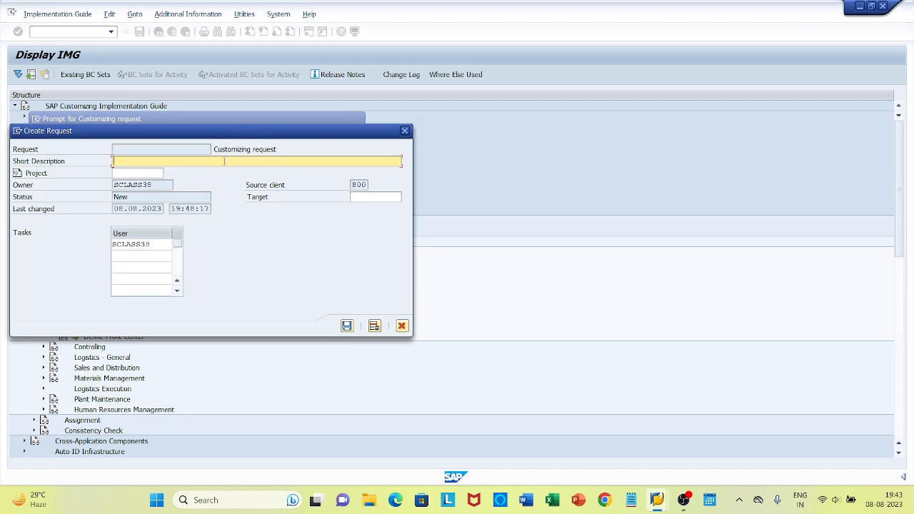
pyautogui.write('QUADRANT PROJECT')
pyautogui.click(346, 325)
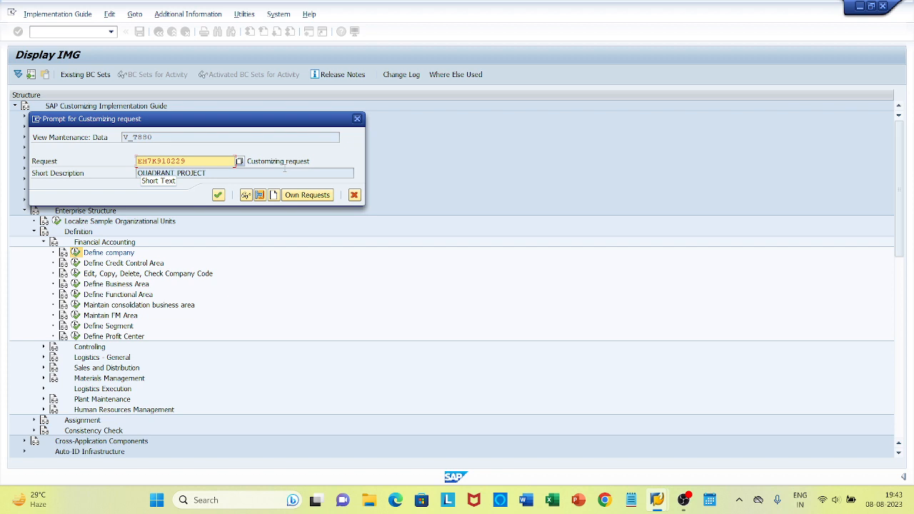
pyautogui.click(218, 197)
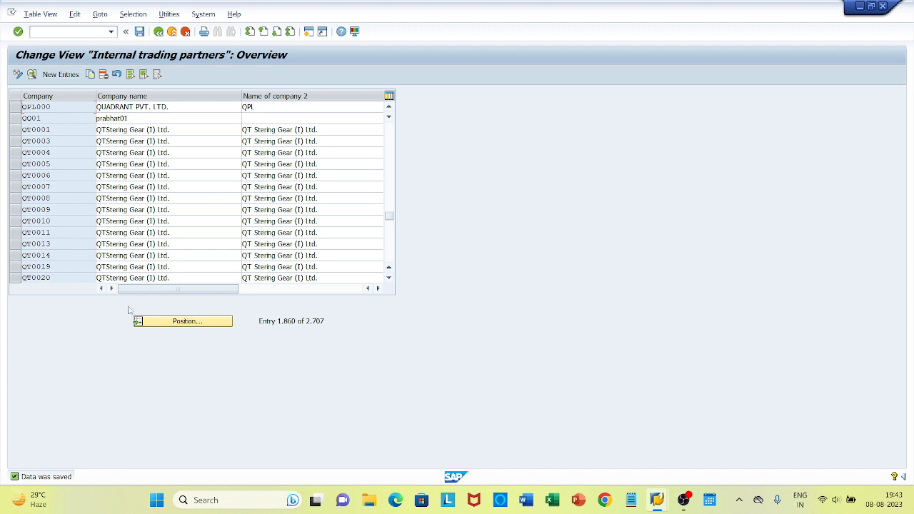
# Step: Return to the implementation guide and open the Edit Company Code Data activity under Financial Accounting definition
pyautogui.click(158, 32)
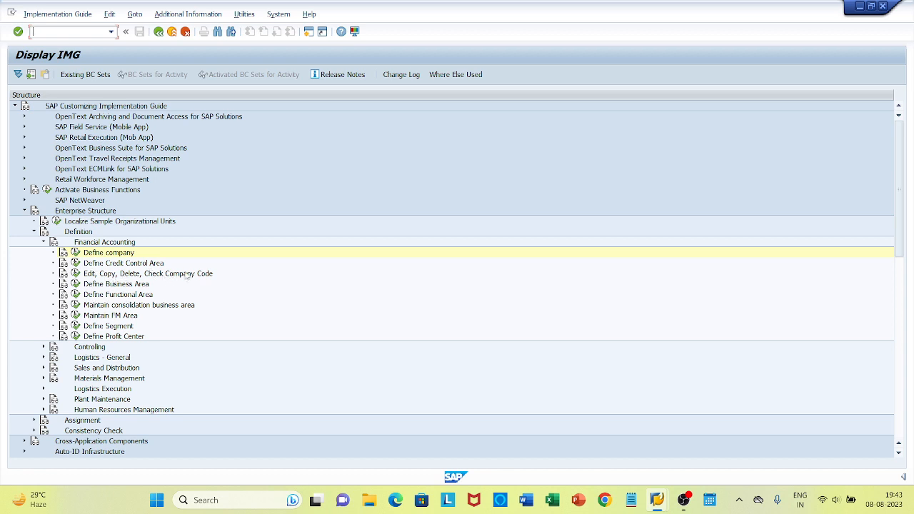
pyautogui.click(75, 274)
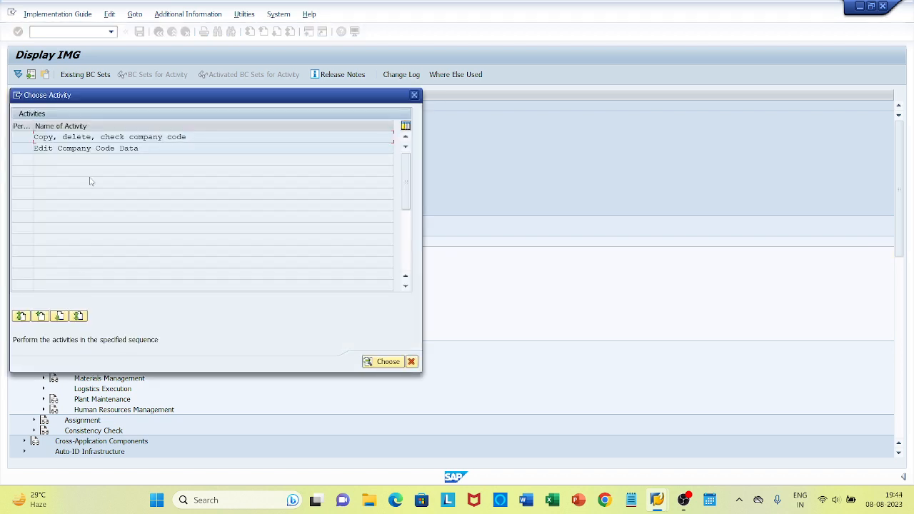
pyautogui.doubleClick(87, 149)
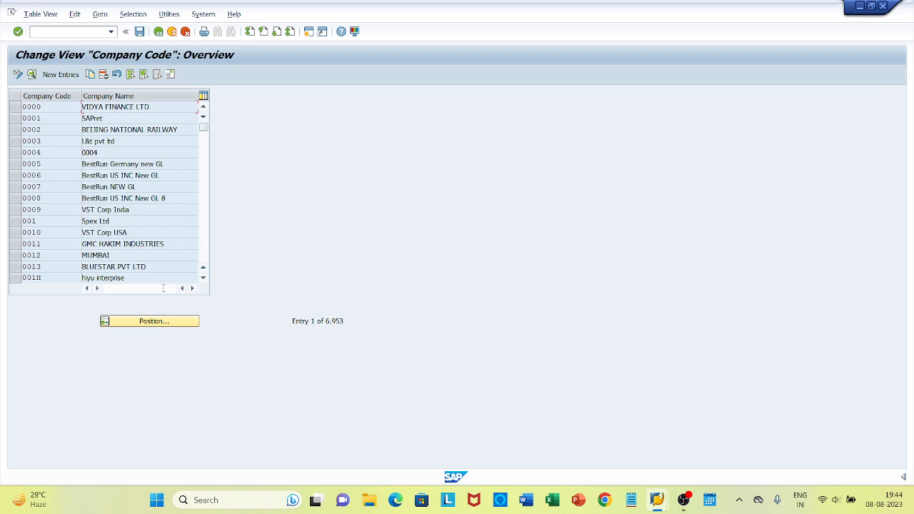
# Step: Locate company code 1000 in the overview and copy it as a new entry with company code QPL0
pyautogui.click(148, 321)
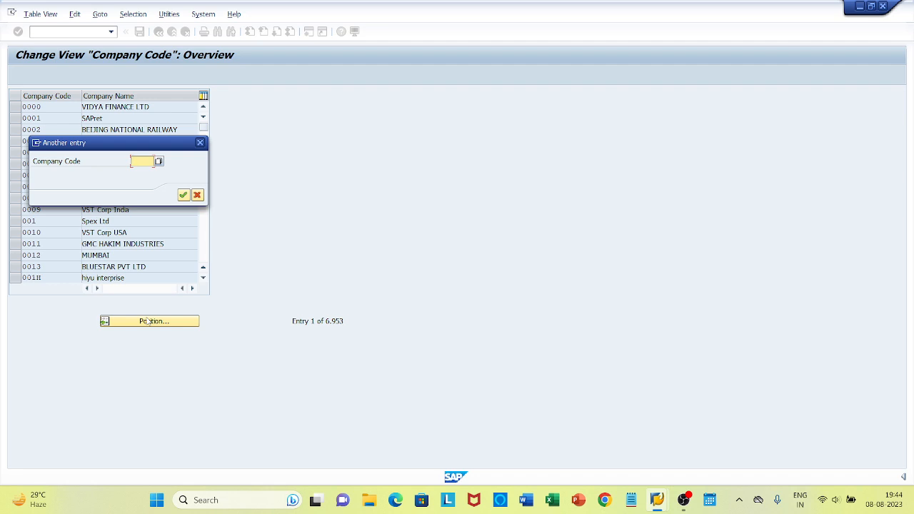
pyautogui.write('1000')
pyautogui.press('Return')
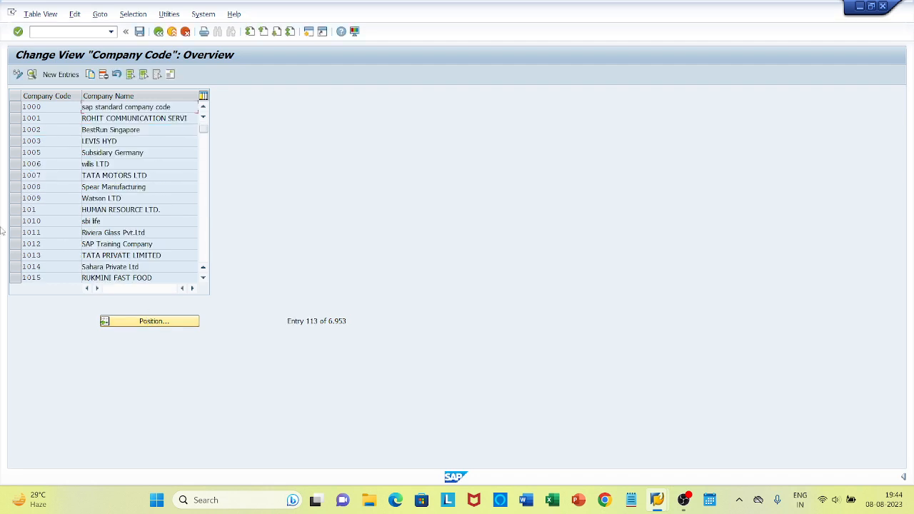
pyautogui.click(15, 106)
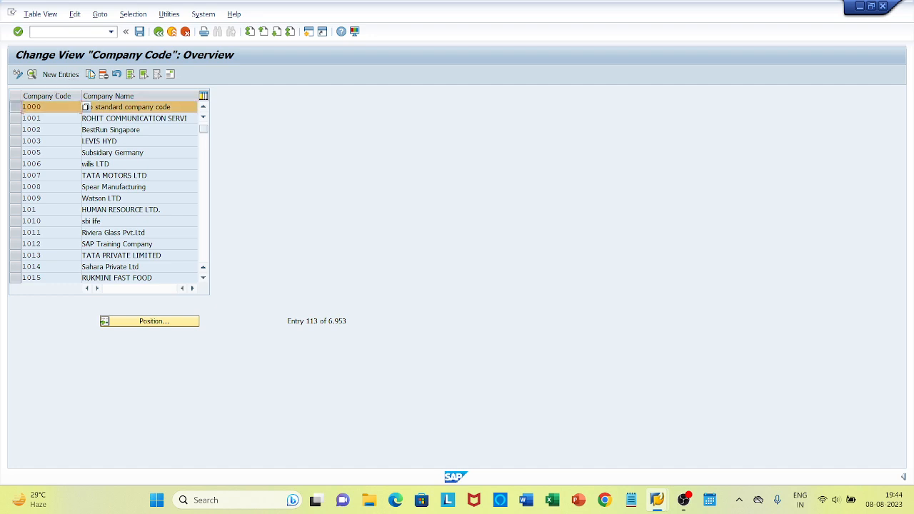
pyautogui.click(90, 74)
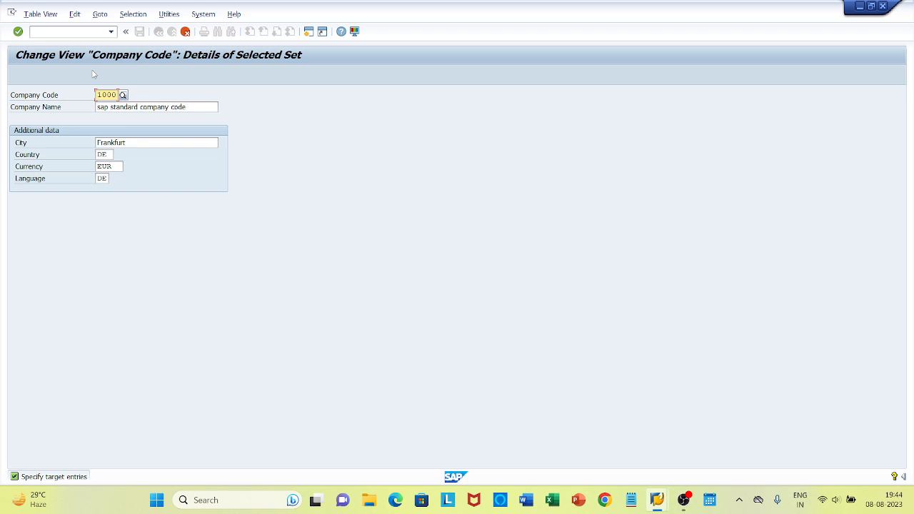
pyautogui.write('QFL00')
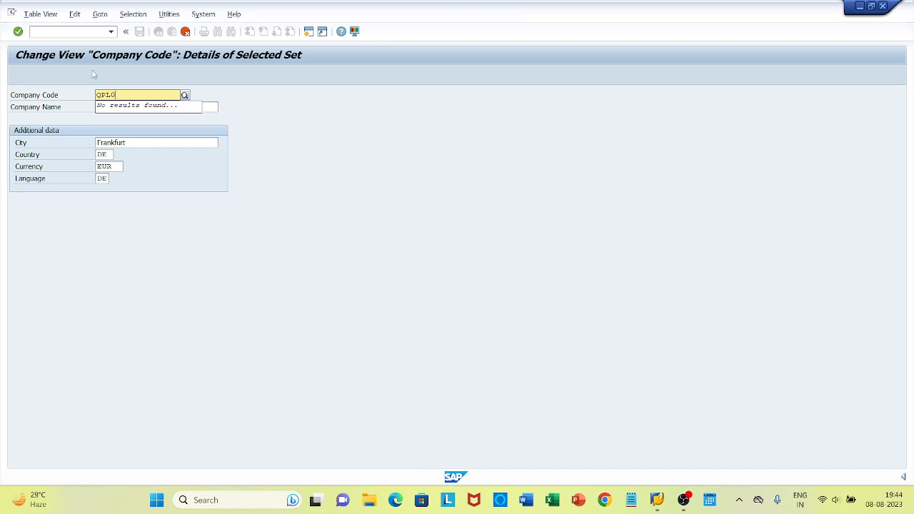
pyautogui.click(309, 108)
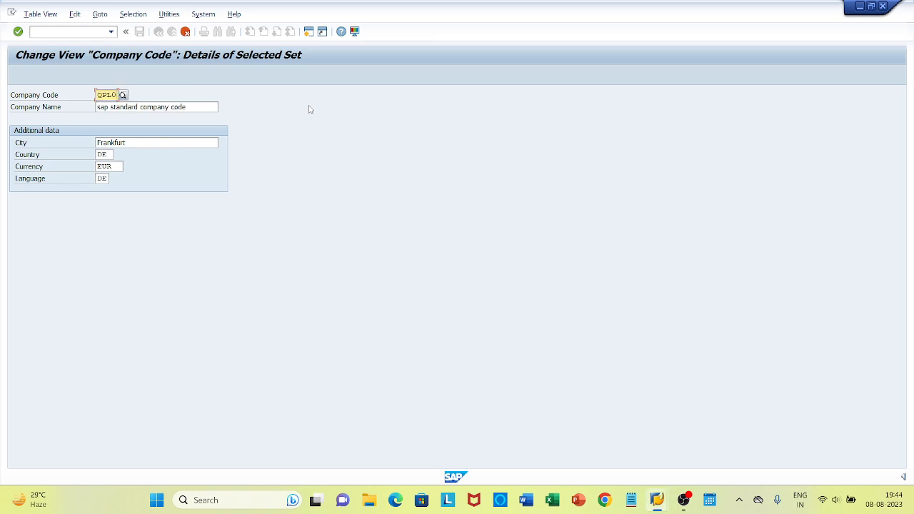
# Step: Replace the company name of company code QPL0 with QUADRANT PVT.LTD
pyautogui.click(208, 108)
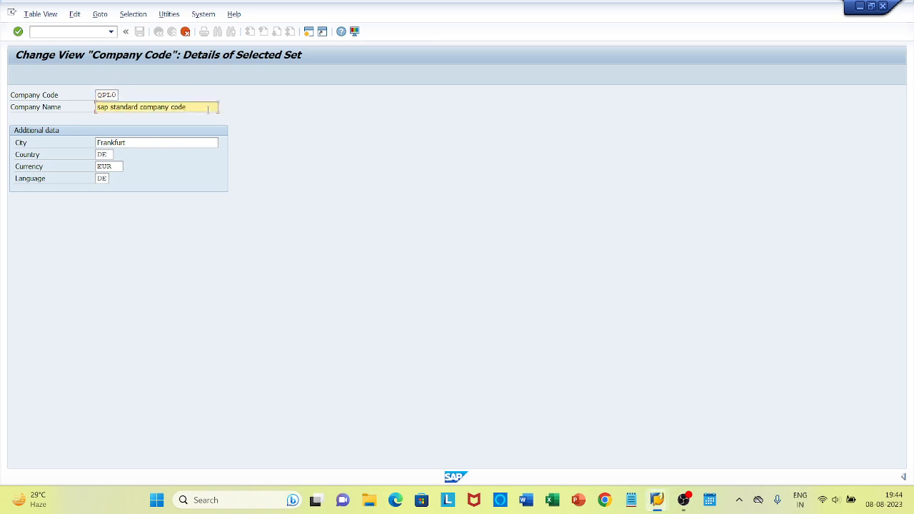
pyautogui.press('BackSpace')
pyautogui.press('BackSpace')
pyautogui.press('BackSpace')
pyautogui.press('BackSpace')
pyautogui.press('BackSpace')
pyautogui.press('BackSpace')
pyautogui.press('BackSpace')
pyautogui.press('BackSpace')
pyautogui.press('BackSpace')
pyautogui.press('BackSpace')
pyautogui.press('BackSpace')
pyautogui.press('BackSpace')
pyautogui.press('BackSpace')
pyautogui.press('BackSpace')
pyautogui.press('BackSpace')
pyautogui.press('BackSpace')
pyautogui.press('BackSpace')
pyautogui.press('BackSpace')
pyautogui.press('BackSpace')
pyautogui.press('BackSpace')
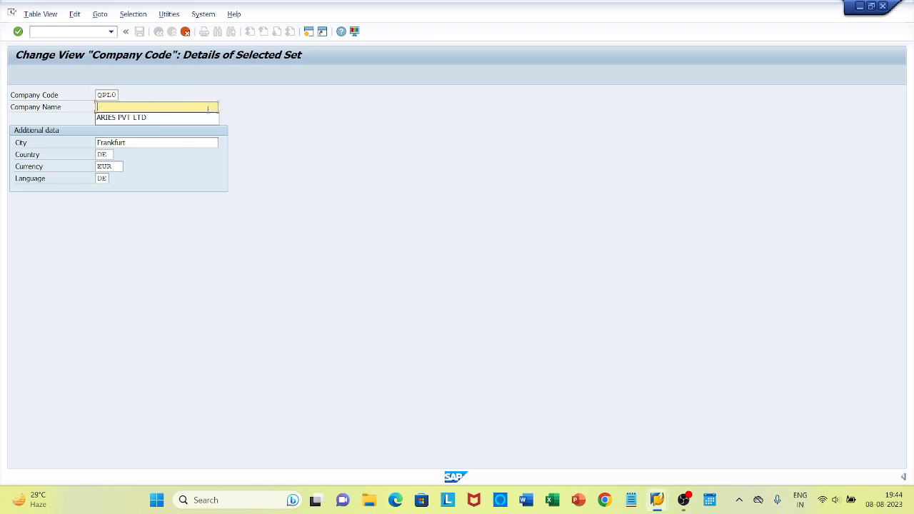
pyautogui.write('QUADRA')
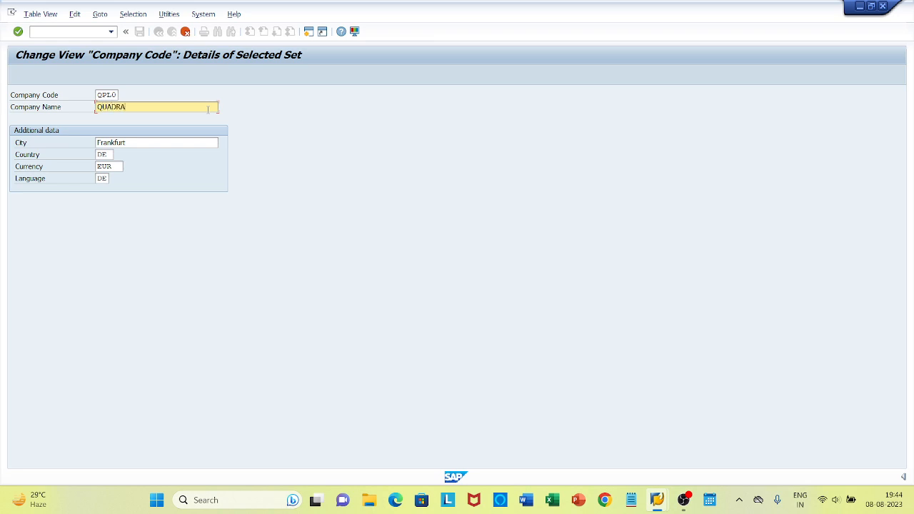
pyautogui.write('NT PVT.LTD.')
# Step: Replace the city in the company code's additional data with DELHI in capitals
pyautogui.click(167, 143)
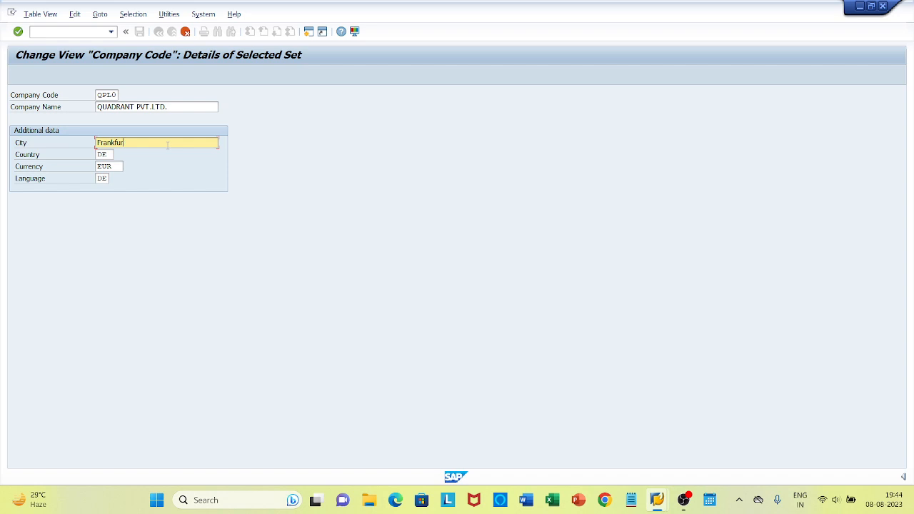
pyautogui.press('BackSpace')
pyautogui.press('BackSpace')
pyautogui.press('BackSpace')
pyautogui.press('BackSpace')
pyautogui.press('BackSpace')
pyautogui.press('BackSpace')
pyautogui.press('BackSpace')
pyautogui.press('BackSpace')
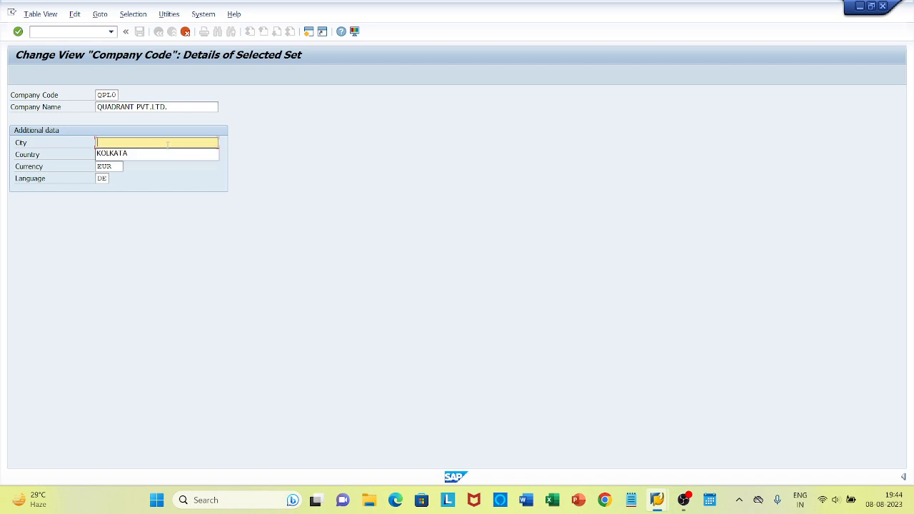
pyautogui.write('dELHI')
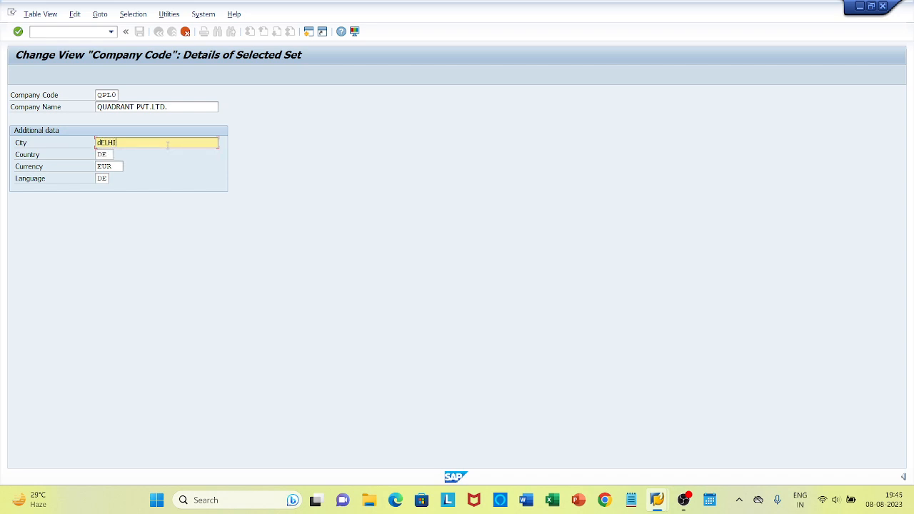
pyautogui.press('BackSpace')
pyautogui.press('BackSpace')
pyautogui.press('BackSpace')
pyautogui.press('BackSpace')
pyautogui.press('BackSpace')
pyautogui.write('DELHI')
# Step: Set the company code's country to IN and its currency to INR
pyautogui.click(109, 154)
pyautogui.press('BackSpace')
pyautogui.press('BackSpace')
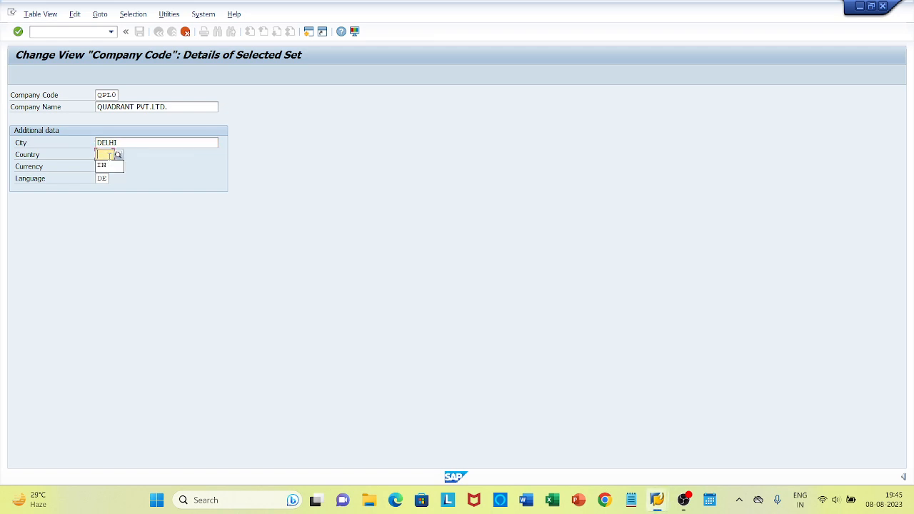
pyautogui.write('IN')
pyautogui.click(116, 166)
pyautogui.press('BackSpace')
pyautogui.press('BackSpace')
pyautogui.press('BackSpace')
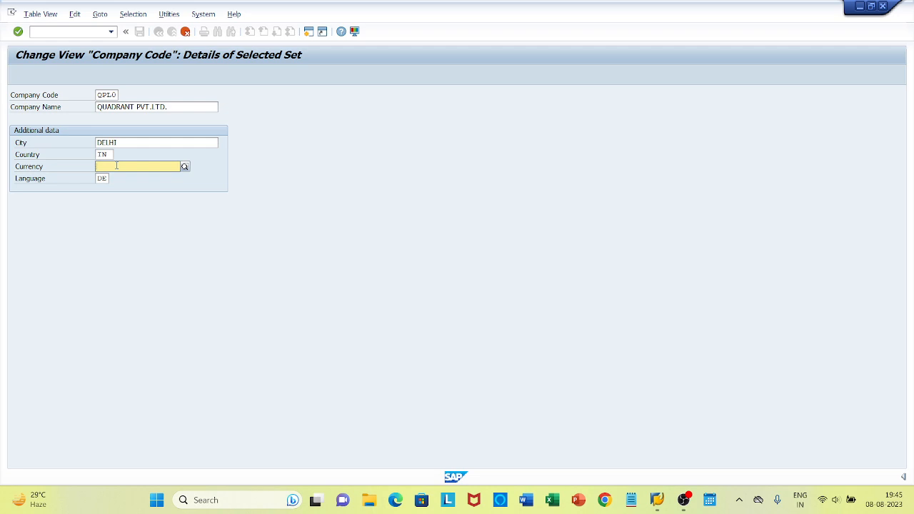
pyautogui.write('INR')
pyautogui.click(111, 191)
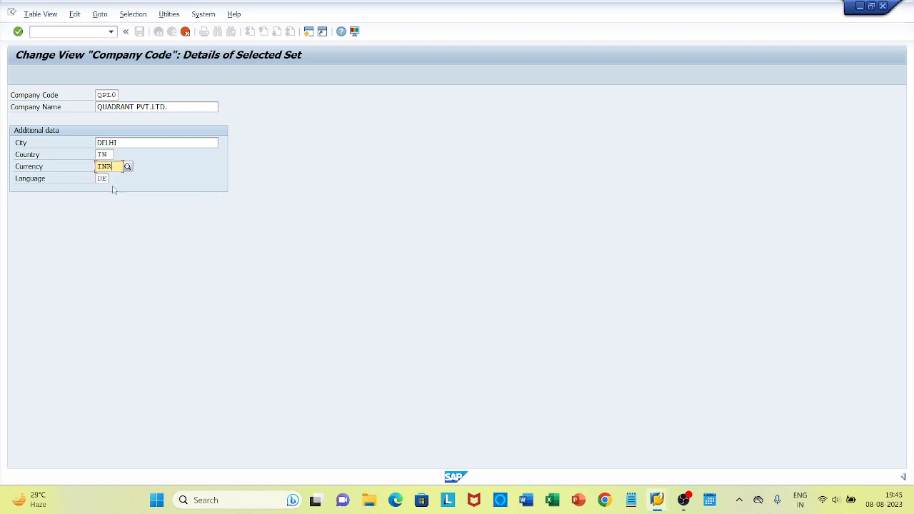
# Step: Set the company code's language to EN and confirm the entry to open its address details
pyautogui.click(102, 178)
pyautogui.press('BackSpace')
pyautogui.press('BackSpace')
pyautogui.write('E')
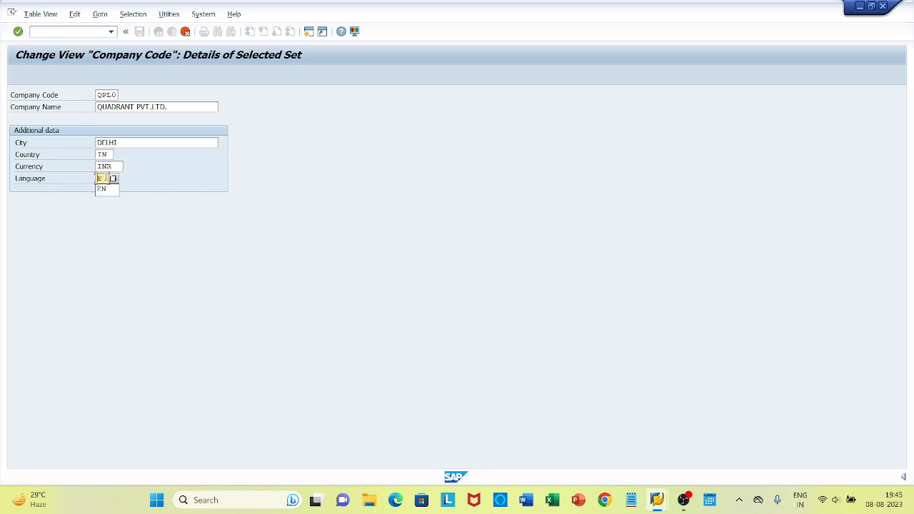
pyautogui.press('BackSpace')
pyautogui.click(104, 189)
pyautogui.press('Return')
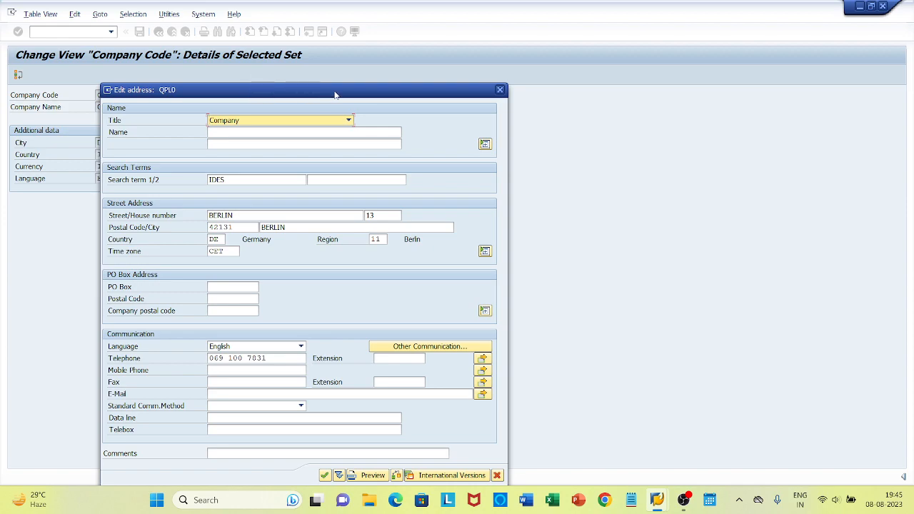
pyautogui.moveTo(335, 96); pyautogui.dragTo(466, 62)
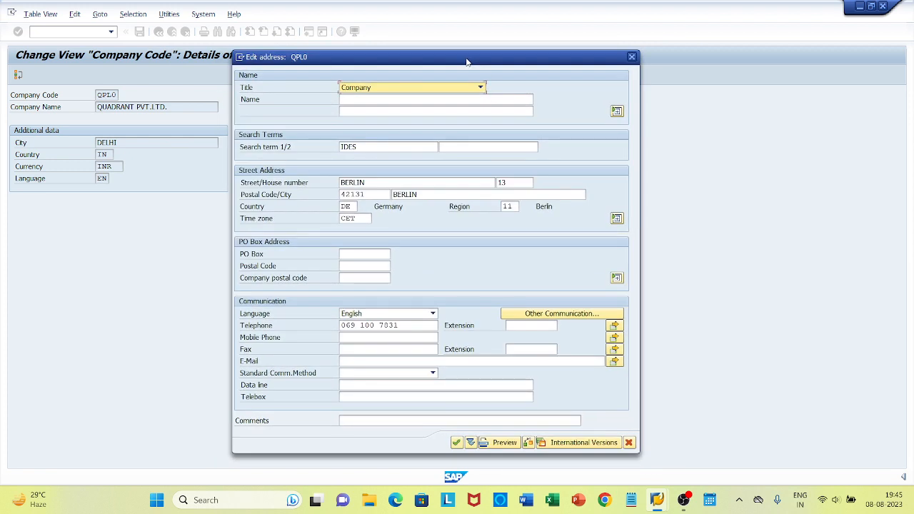
# Step: Enter QUADRANT PVT. LTD. as the address name of QPL0 and QPL on the second name line
pyautogui.click(487, 100)
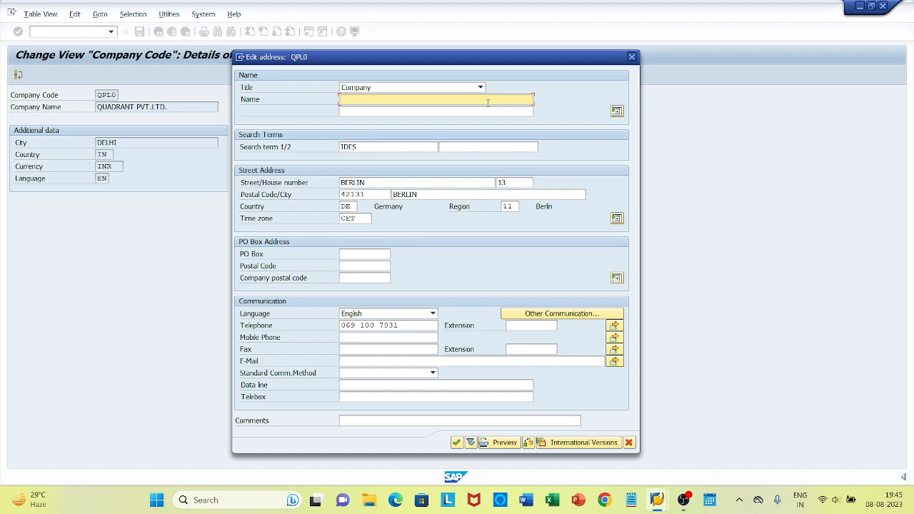
pyautogui.write('QUADRANT PVT. LTD.')
pyautogui.click(441, 111)
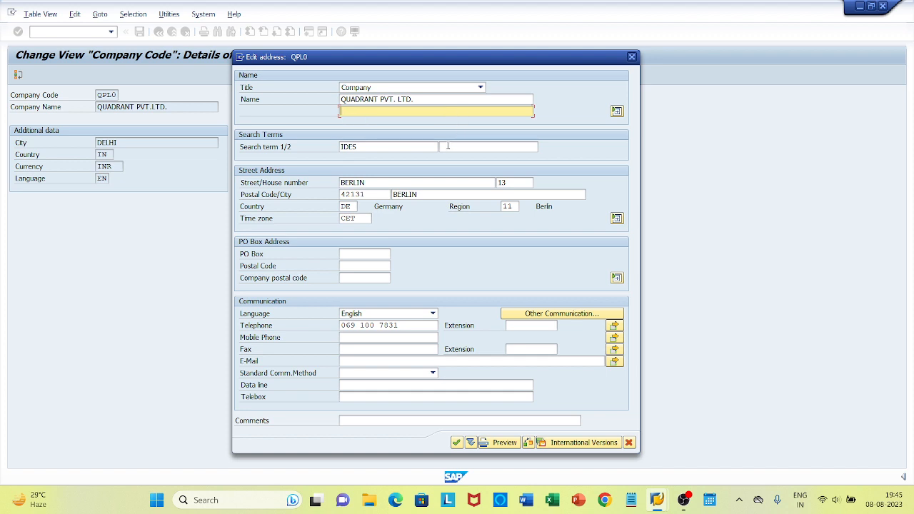
pyautogui.write('QUADRANT')
pyautogui.press('BackSpace')
pyautogui.press('BackSpace')
pyautogui.press('BackSpace')
pyautogui.press('BackSpace')
pyautogui.press('BackSpace')
pyautogui.press('BackSpace')
pyautogui.press('BackSpace')
pyautogui.write('PL')
# Step: Clear the first search term copied into the company code's address
pyautogui.click(419, 147)
pyautogui.press('BackSpace')
pyautogui.press('BackSpace')
pyautogui.press('BackSpace')
pyautogui.press('BackSpace')
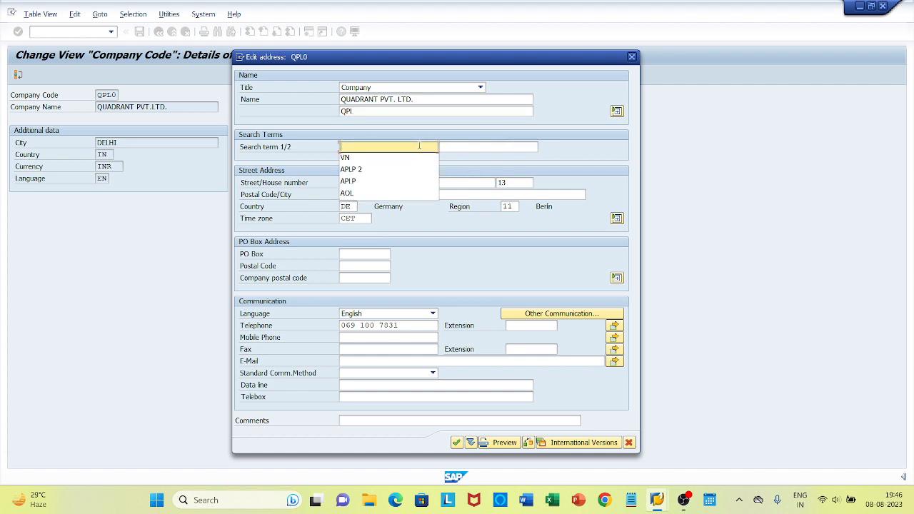
pyautogui.click(600, 176)
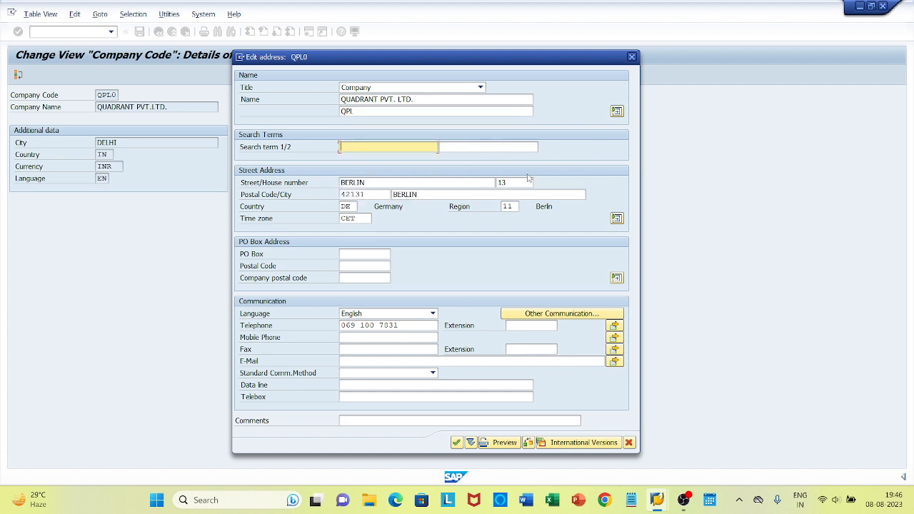
# Step: Clear the street and house number from the company code's street address
pyautogui.click(461, 186)
pyautogui.press('BackSpace')
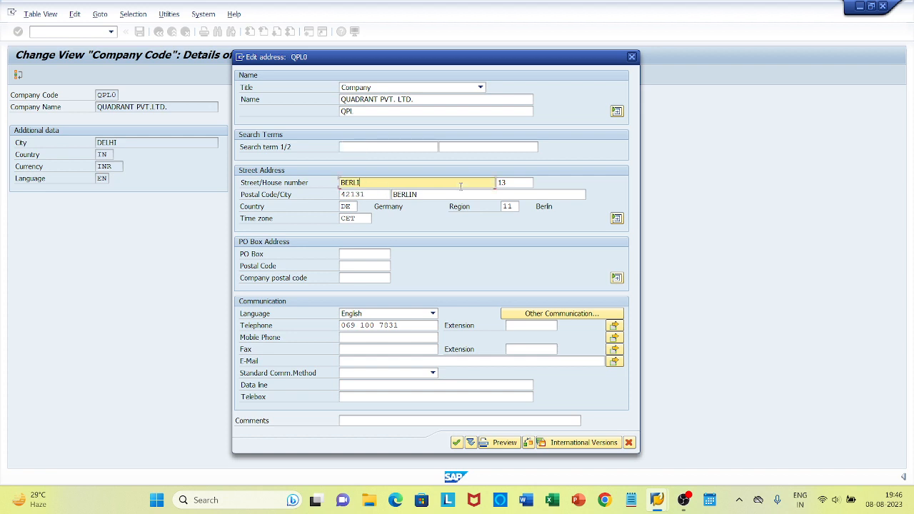
pyautogui.press('BackSpace')
pyautogui.press('BackSpace')
pyautogui.press('BackSpace')
pyautogui.press('BackSpace')
pyautogui.press('BackSpace')
pyautogui.click(516, 183)
pyautogui.press('BackSpace')
pyautogui.press('BackSpace')
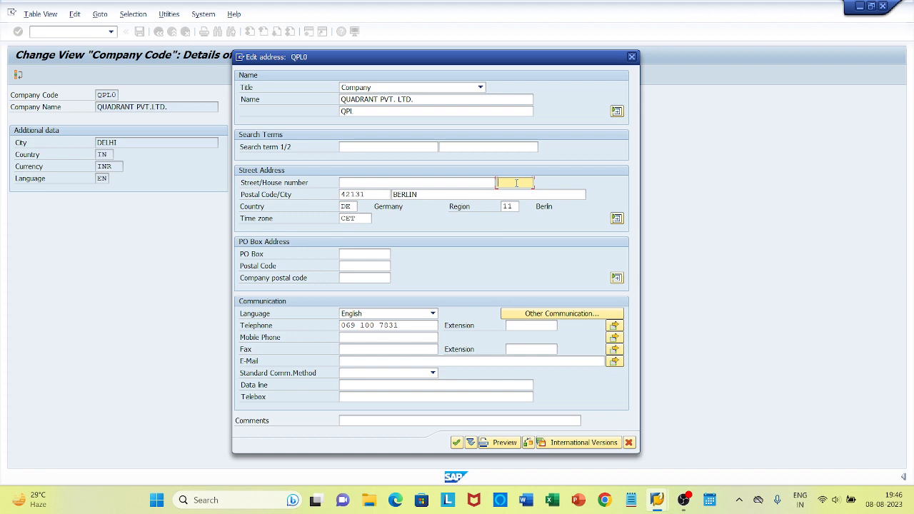
# Step: Clear the postal code and city from the company code's street address
pyautogui.click(379, 193)
pyautogui.press('BackSpace')
pyautogui.press('BackSpace')
pyautogui.press('BackSpace')
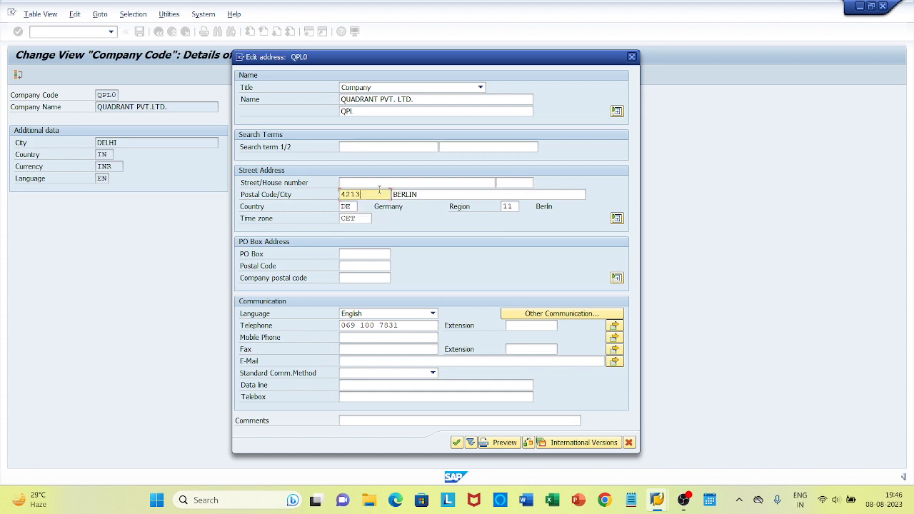
pyautogui.press('BackSpace')
pyautogui.press('BackSpace')
pyautogui.click(429, 195)
pyautogui.press('BackSpace')
pyautogui.press('BackSpace')
pyautogui.press('BackSpace')
pyautogui.press('BackSpace')
pyautogui.press('BackSpace')
pyautogui.press('BackSpace')
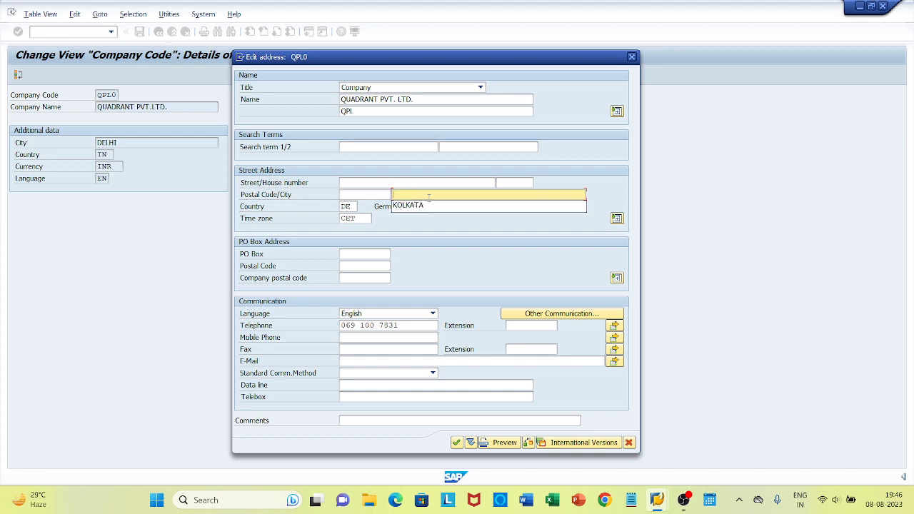
# Step: Set the country in the company code's street address to IN (India)
pyautogui.click(347, 206)
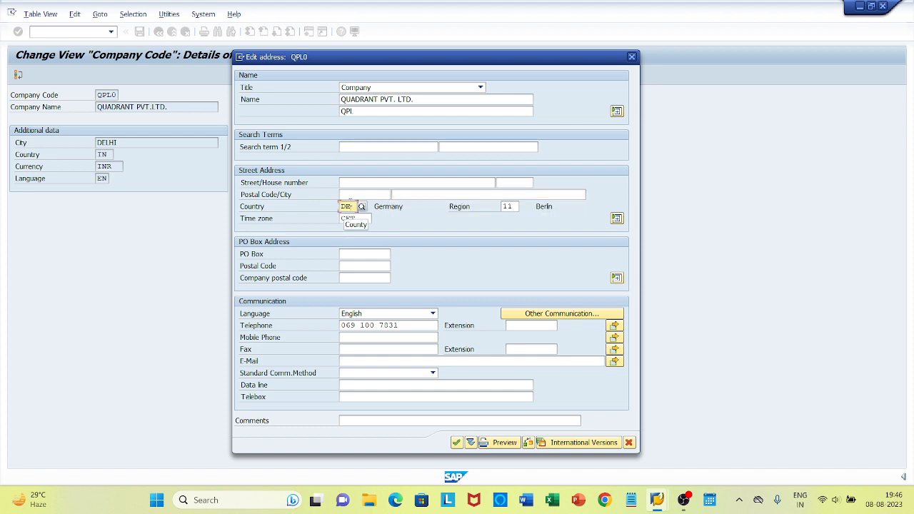
pyautogui.press('BackSpace')
pyautogui.press('BackSpace')
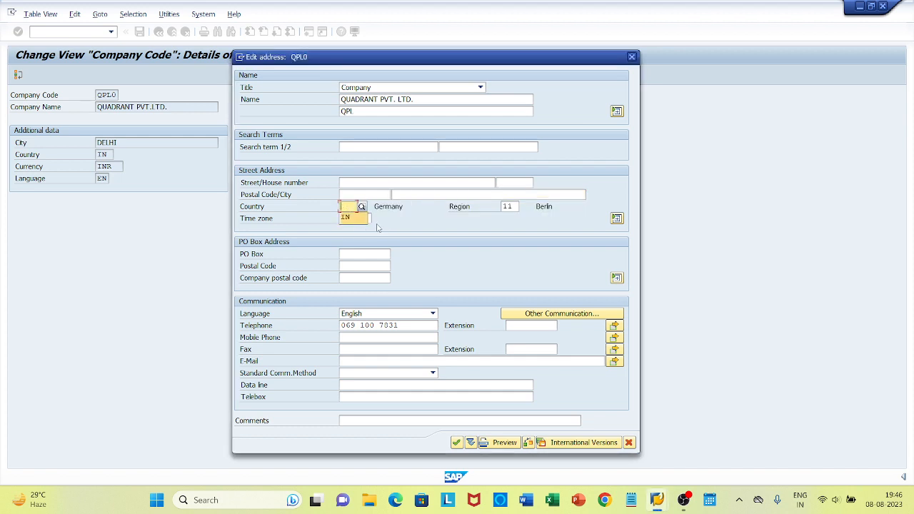
pyautogui.click(363, 219)
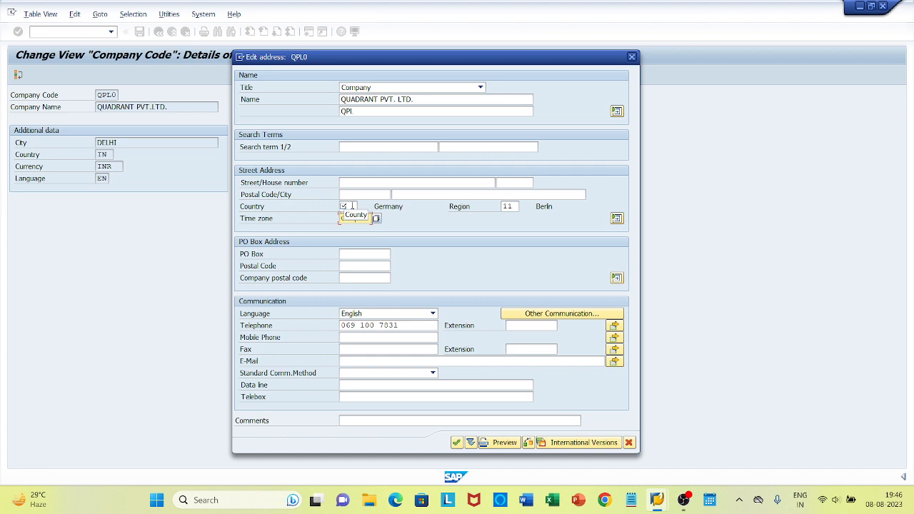
pyautogui.click(351, 206)
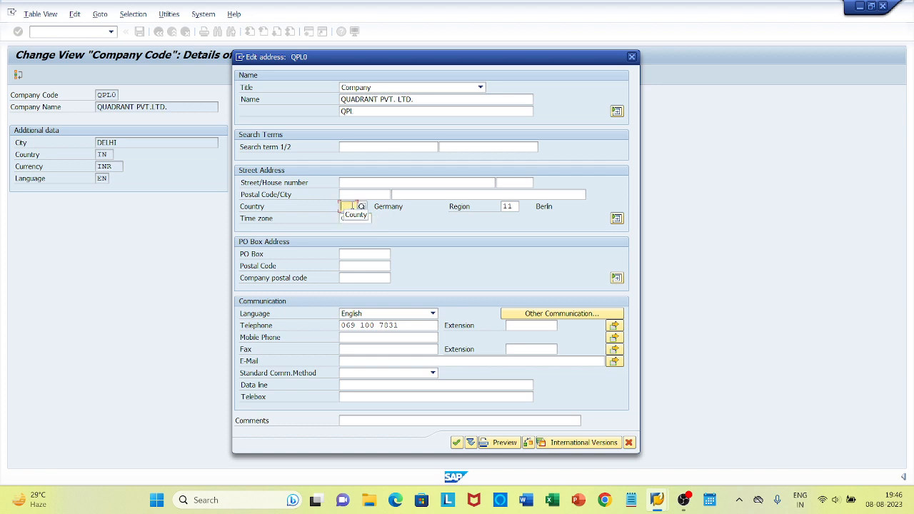
pyautogui.write('IN')
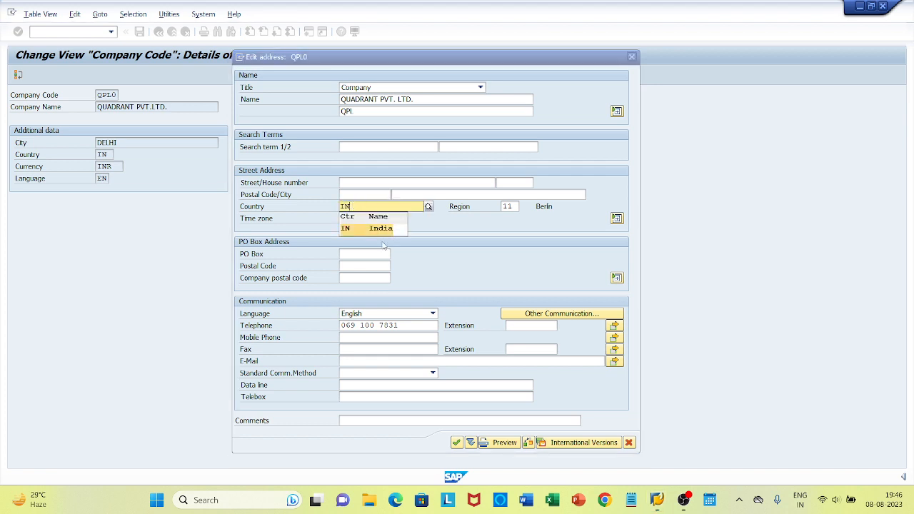
pyautogui.click(383, 228)
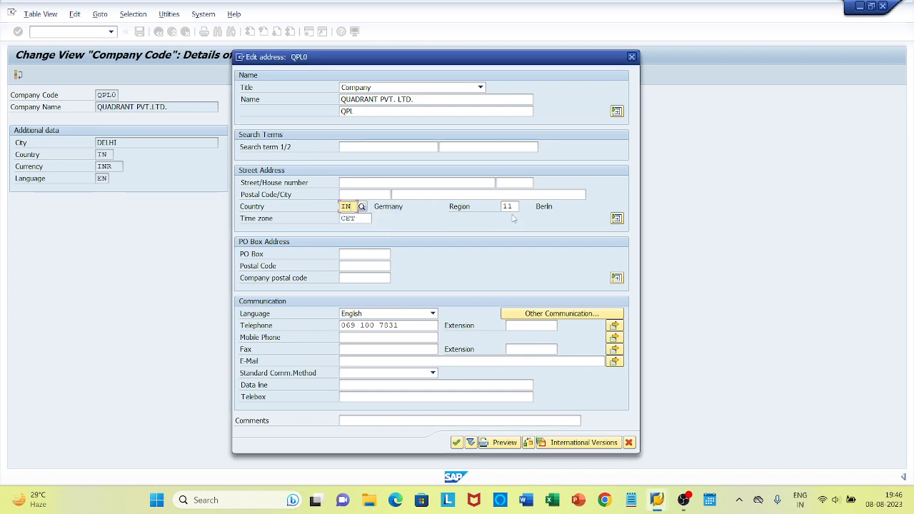
# Step: Set the address region to 30 (Delhi) from the list of Indian regions
pyautogui.click(511, 207)
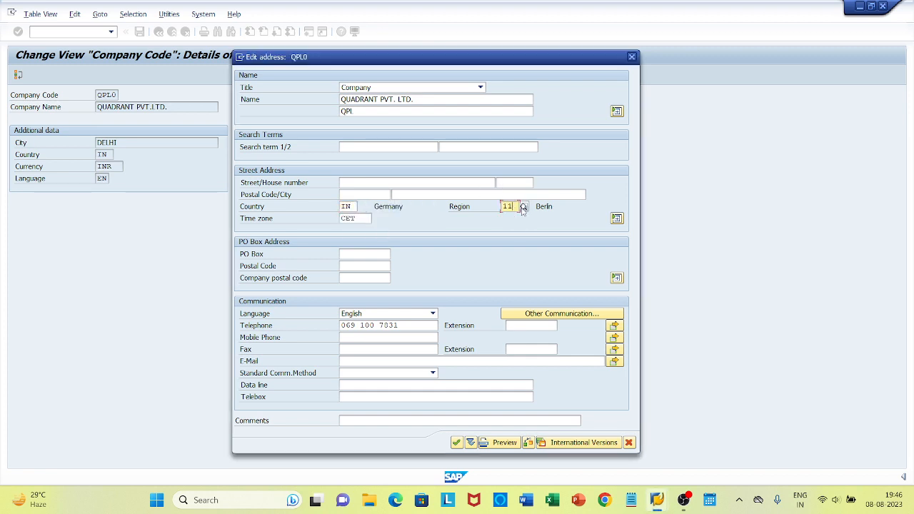
pyautogui.click(523, 206)
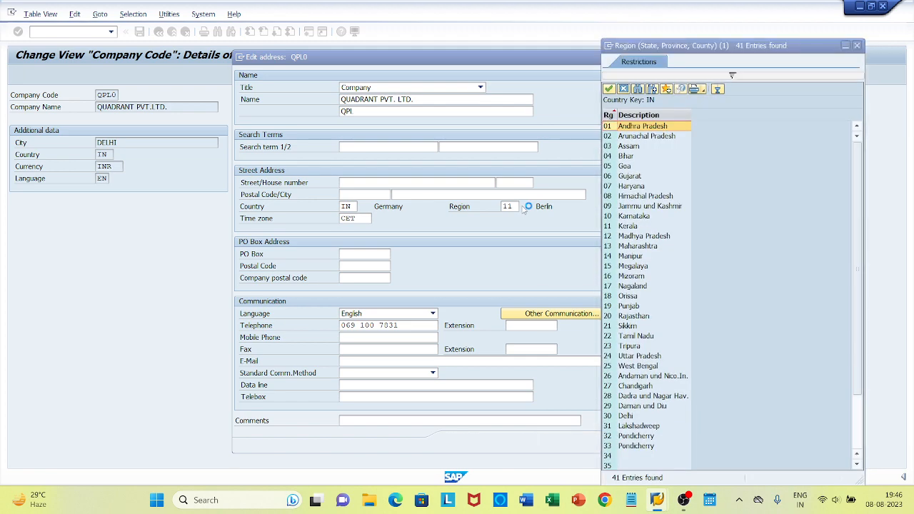
pyautogui.doubleClick(625, 417)
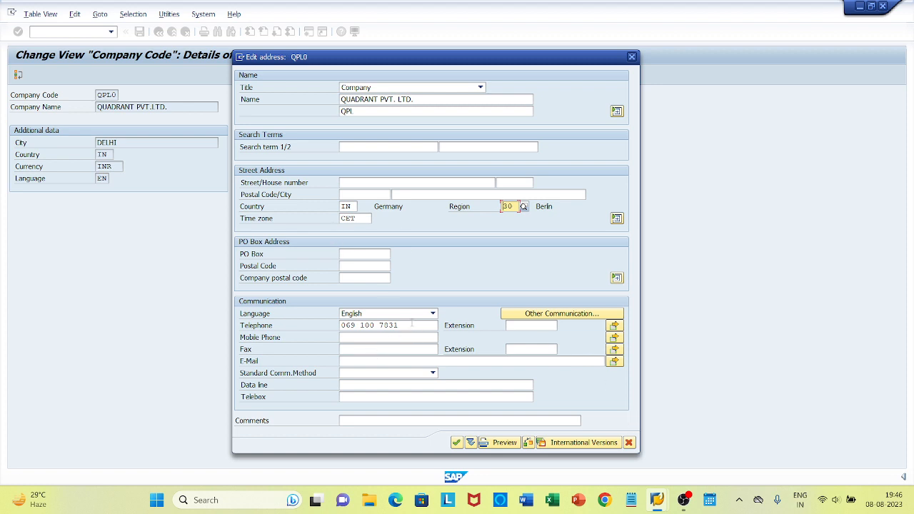
# Step: Clear the telephone number in the communication data and confirm the company code's address
pyautogui.click(410, 325)
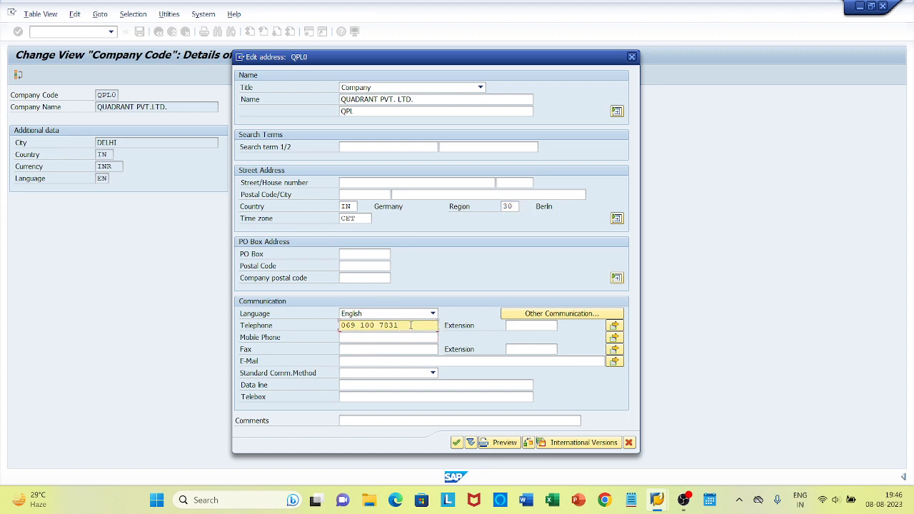
pyautogui.press('BackSpace')
pyautogui.press('BackSpace')
pyautogui.press('BackSpace')
pyautogui.press('BackSpace')
pyautogui.press('BackSpace')
pyautogui.press('BackSpace')
pyautogui.press('BackSpace')
pyautogui.press('BackSpace')
pyautogui.press('BackSpace')
pyautogui.press('BackSpace')
pyautogui.press('BackSpace')
pyautogui.press('BackSpace')
pyautogui.click(457, 442)
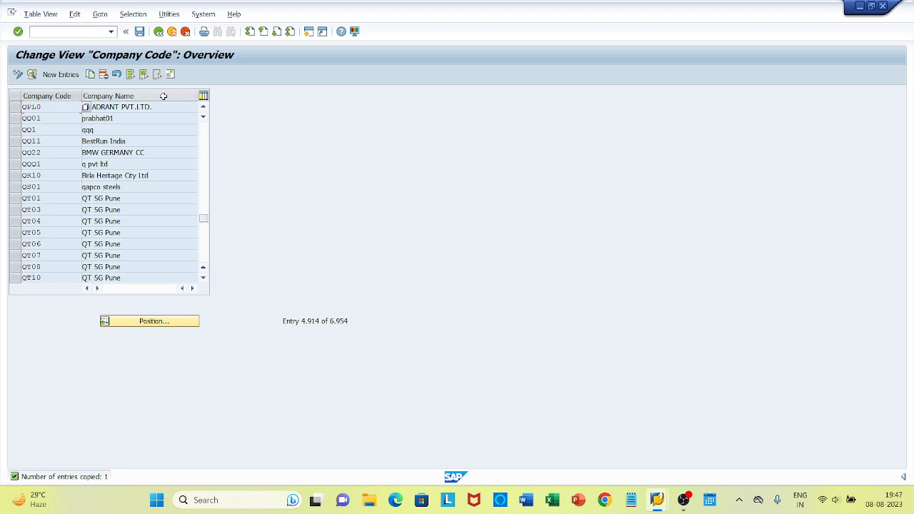
# Step: Save company code QPL0 under the QUADRANT PROJECT customizing request and return to the IMG structure
pyautogui.click(140, 33)
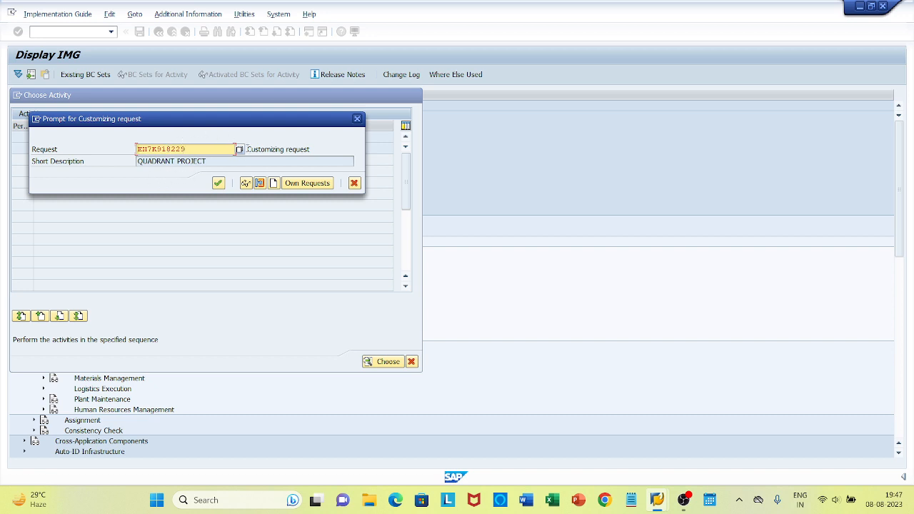
pyautogui.click(218, 183)
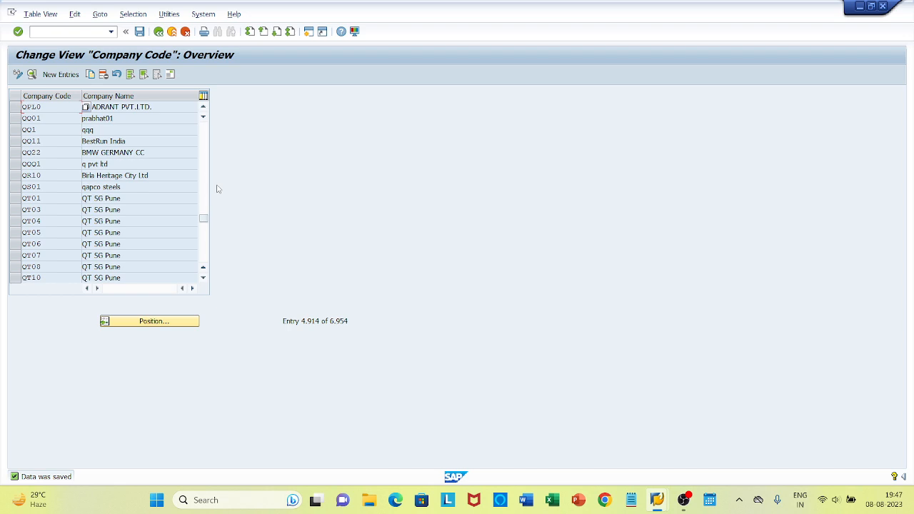
pyautogui.click(159, 32)
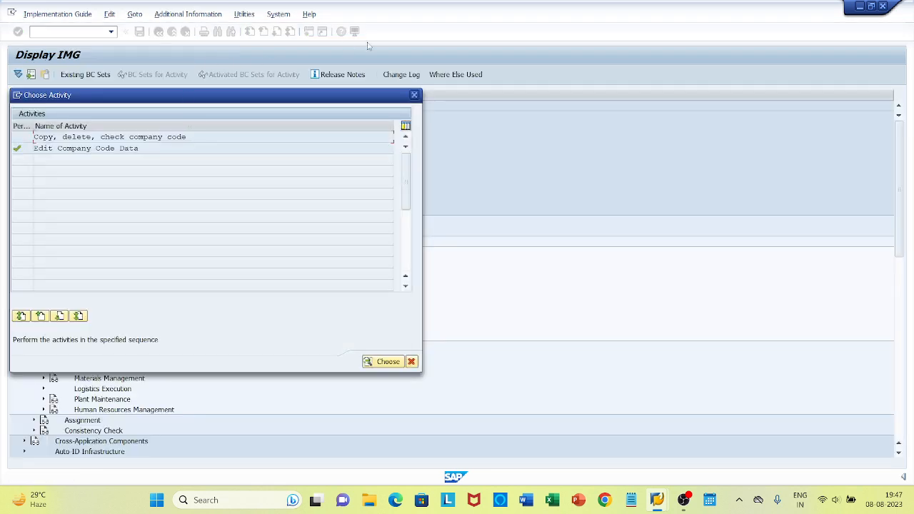
pyautogui.click(411, 362)
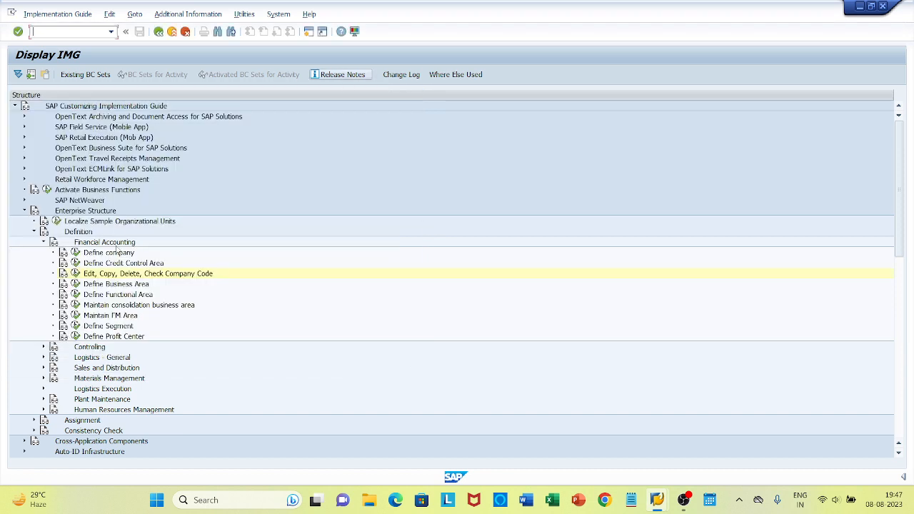
# Step: Collapse the Financial Accounting definitions and open the Define Plant activity under Logistics - General
pyautogui.click(45, 242)
pyautogui.click(44, 242)
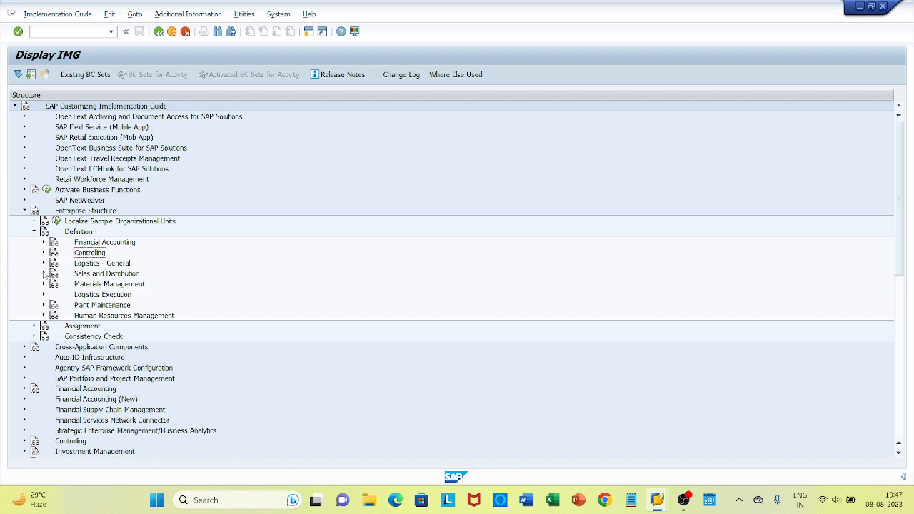
pyautogui.click(43, 263)
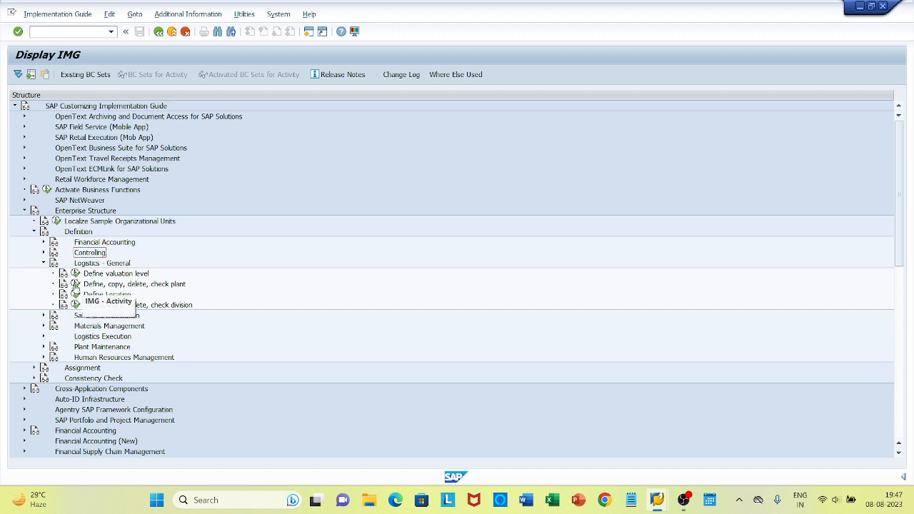
pyautogui.click(75, 284)
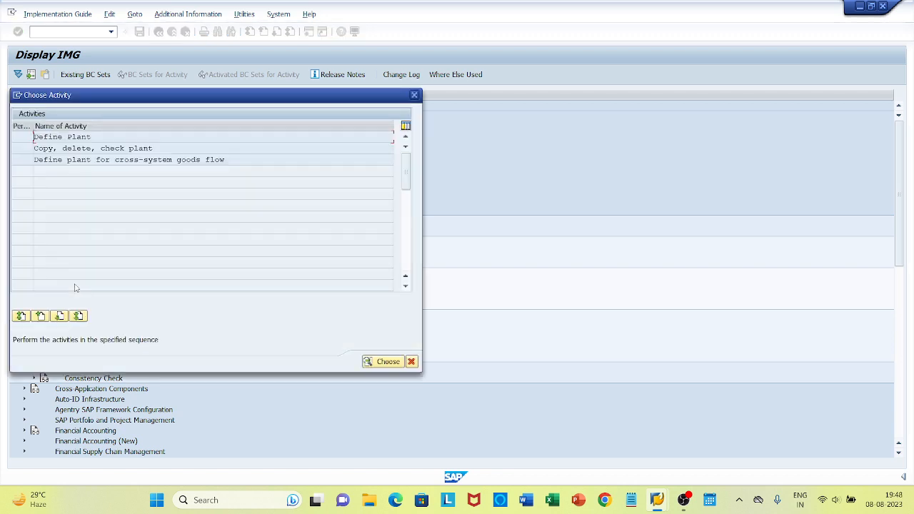
pyautogui.doubleClick(53, 136)
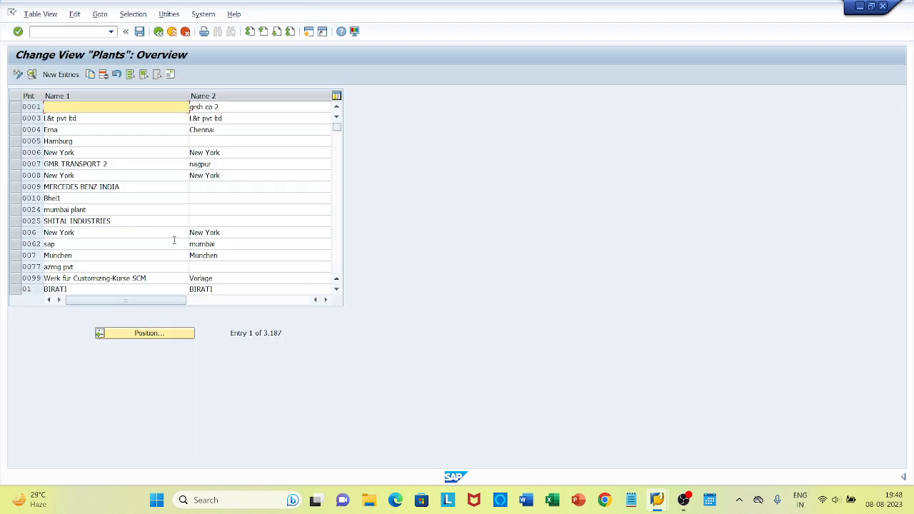
# Step: Position the plants list at plant 1000 and copy it with QPL1 as the new plant code
pyautogui.click(146, 336)
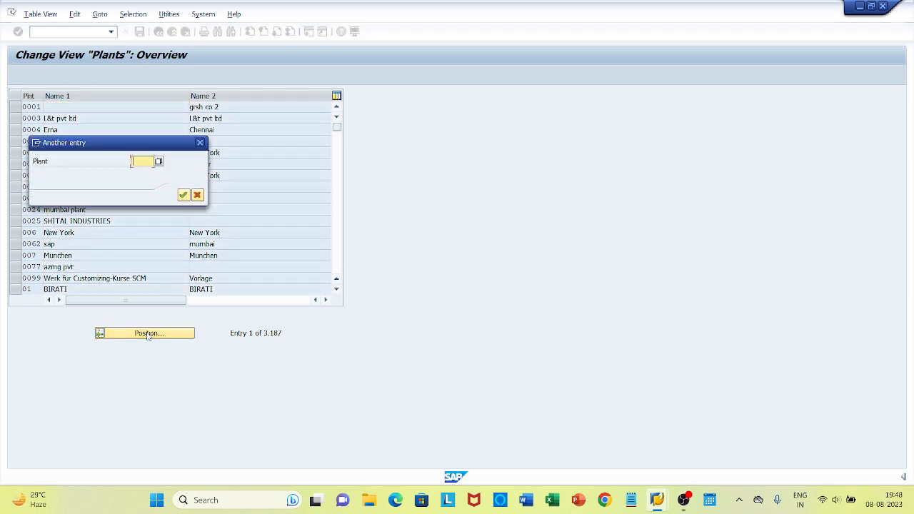
pyautogui.write('1000')
pyautogui.press('Return')
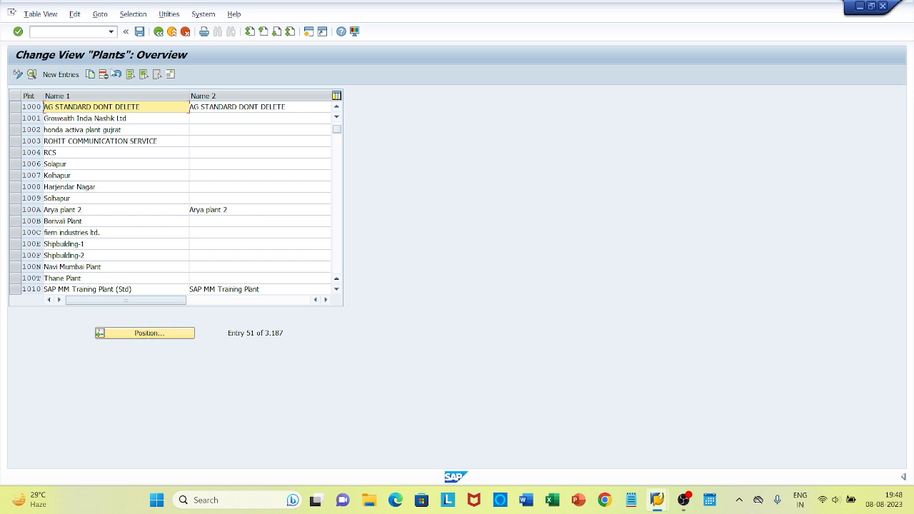
pyautogui.click(15, 107)
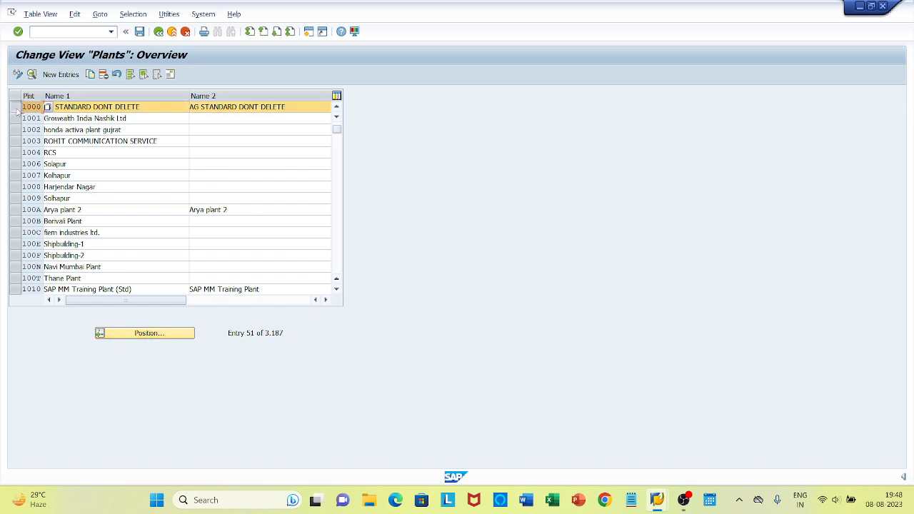
pyautogui.click(90, 74)
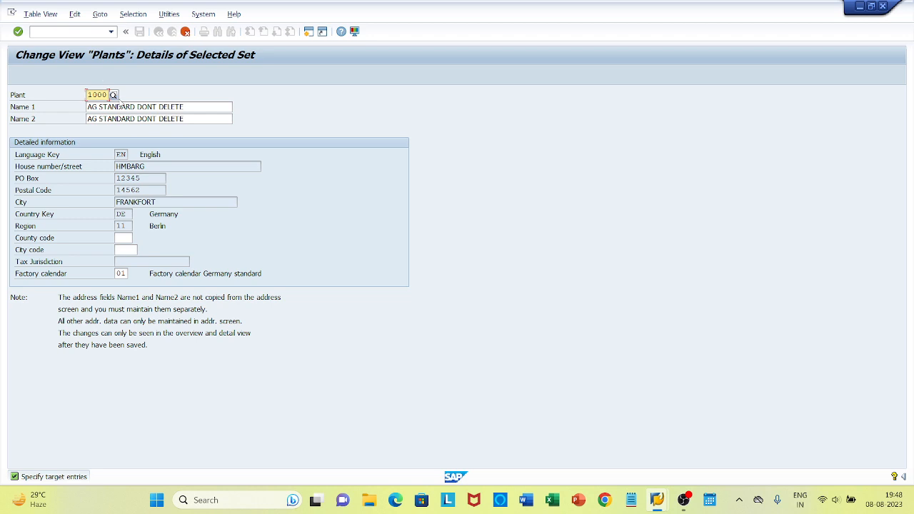
pyautogui.write('QPL1')
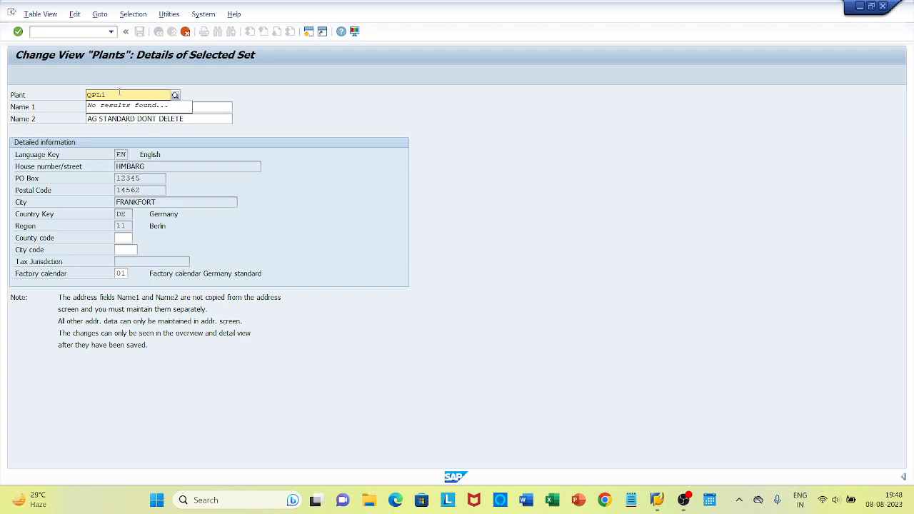
pyautogui.click(280, 90)
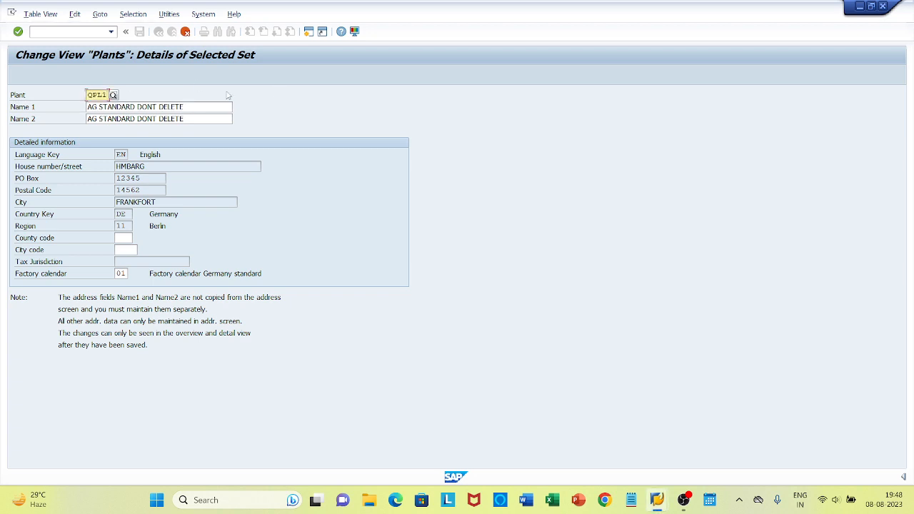
# Step: Replace Name 1 of plant QPL1 with QUADRANT PLANT 1
pyautogui.click(191, 106)
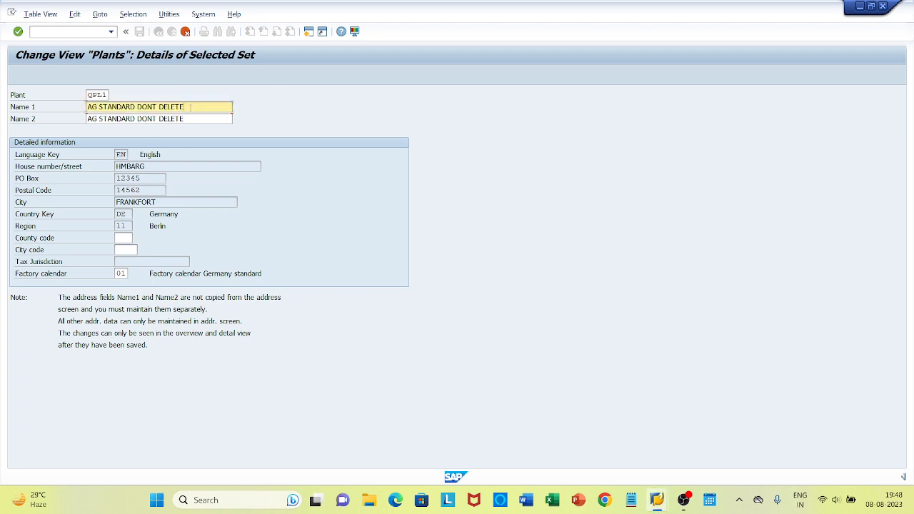
pyautogui.press('BackSpace')
pyautogui.press('BackSpace')
pyautogui.press('BackSpace')
pyautogui.press('BackSpace')
pyautogui.press('BackSpace')
pyautogui.press('BackSpace')
pyautogui.press('BackSpace')
pyautogui.press('BackSpace')
pyautogui.press('BackSpace')
pyautogui.press('BackSpace')
pyautogui.press('BackSpace')
pyautogui.press('BackSpace')
pyautogui.press('BackSpace')
pyautogui.press('BackSpace')
pyautogui.press('BackSpace')
pyautogui.press('BackSpace')
pyautogui.press('BackSpace')
pyautogui.press('BackSpace')
pyautogui.press('BackSpace')
pyautogui.press('BackSpace')
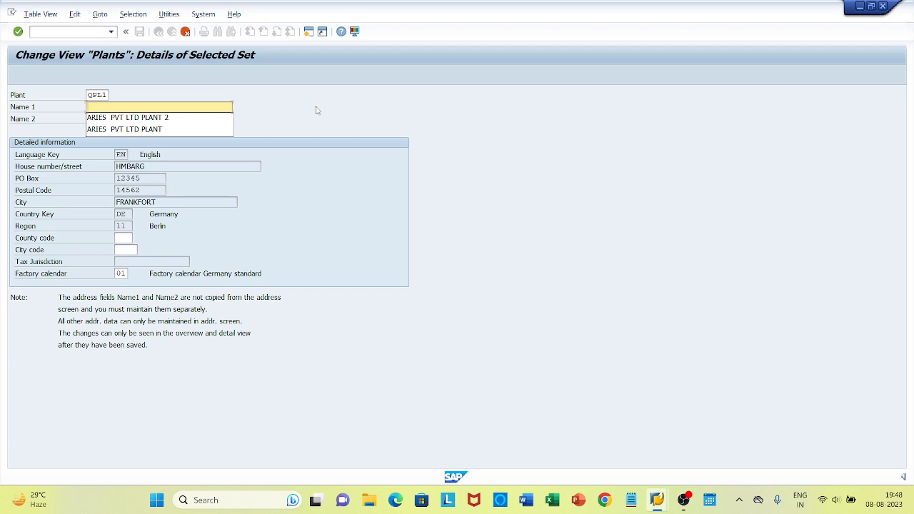
pyautogui.write('QUA')
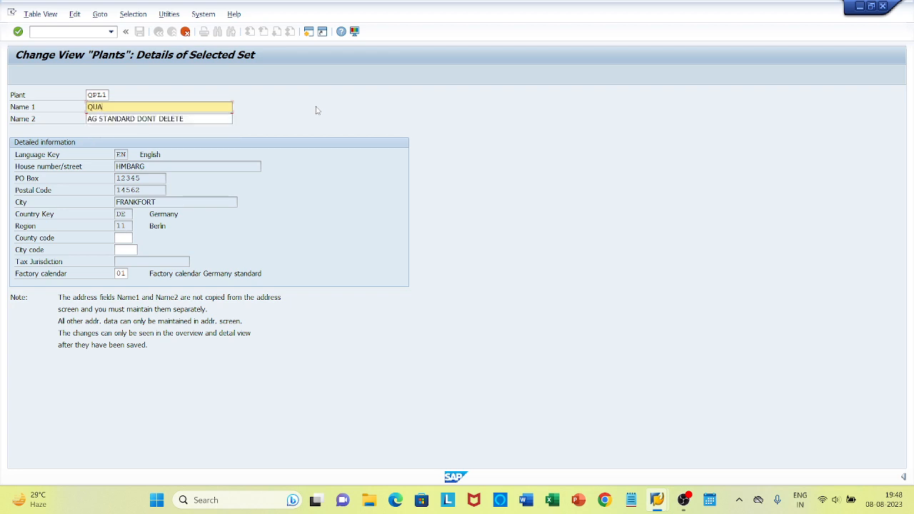
pyautogui.write('DRANT PLANT 1')
# Step: Replace Name 2 of plant QPL1 with QP1
pyautogui.click(209, 119)
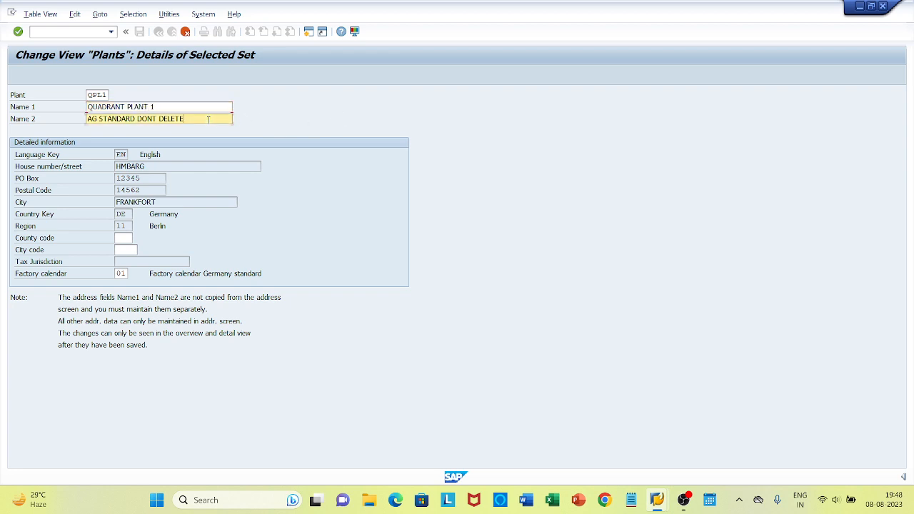
pyautogui.press('BackSpace')
pyautogui.press('BackSpace')
pyautogui.press('BackSpace')
pyautogui.press('BackSpace')
pyautogui.press('BackSpace')
pyautogui.press('BackSpace')
pyautogui.press('BackSpace')
pyautogui.press('BackSpace')
pyautogui.press('BackSpace')
pyautogui.press('BackSpace')
pyautogui.press('BackSpace')
pyautogui.press('BackSpace')
pyautogui.press('BackSpace')
pyautogui.press('BackSpace')
pyautogui.press('BackSpace')
pyautogui.press('BackSpace')
pyautogui.press('BackSpace')
pyautogui.press('BackSpace')
pyautogui.press('BackSpace')
pyautogui.press('BackSpace')
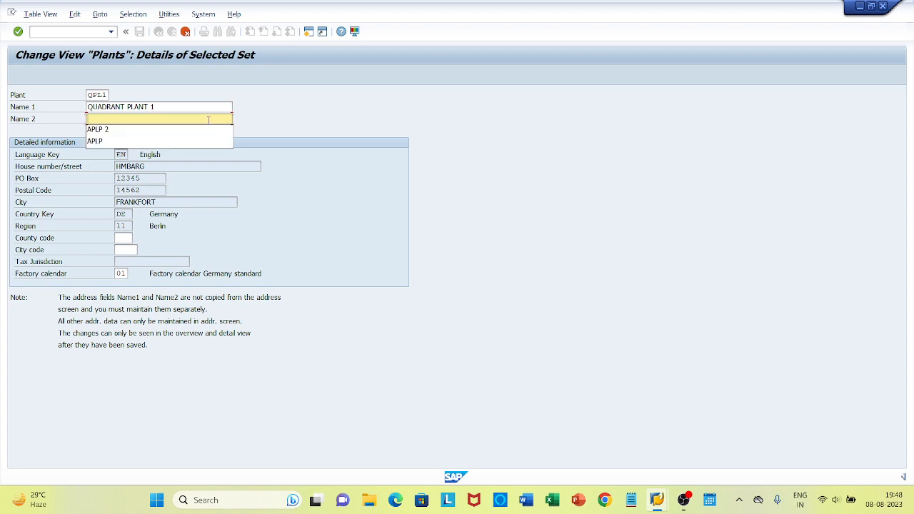
pyautogui.write('QP')
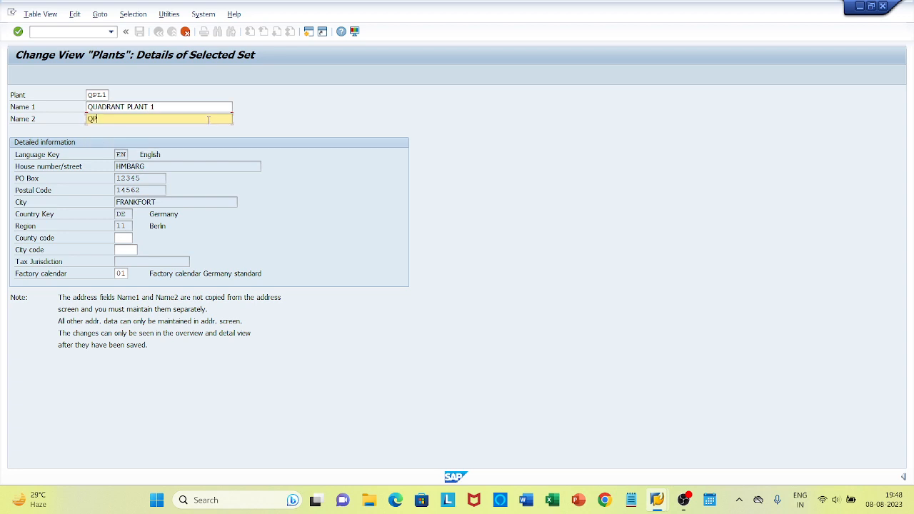
pyautogui.write('1')
# Step: Set the plant's factory calendar to IN and proceed to its address data
pyautogui.click(122, 273)
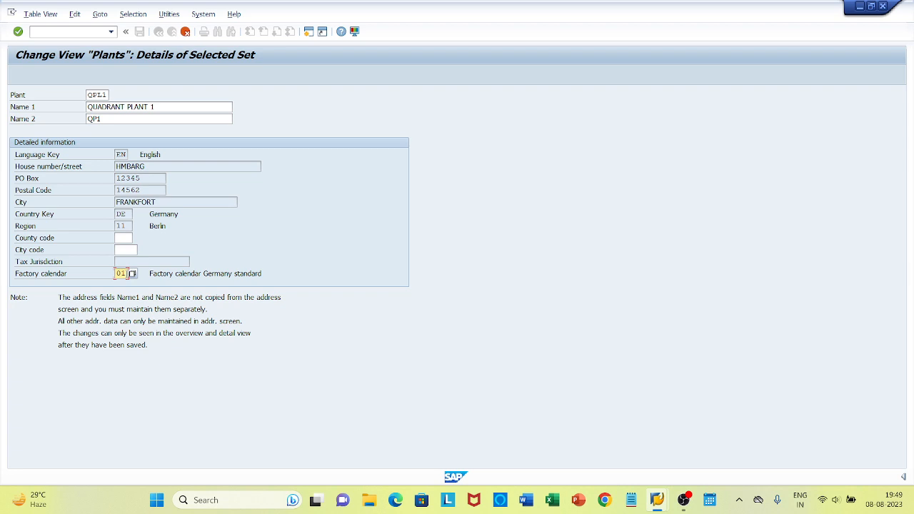
pyautogui.press('BackSpace')
pyautogui.press('BackSpace')
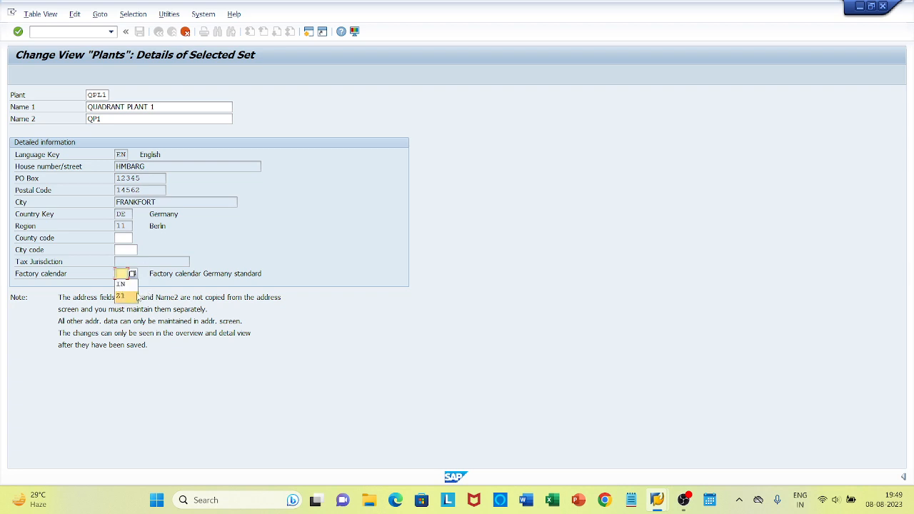
pyautogui.click(131, 283)
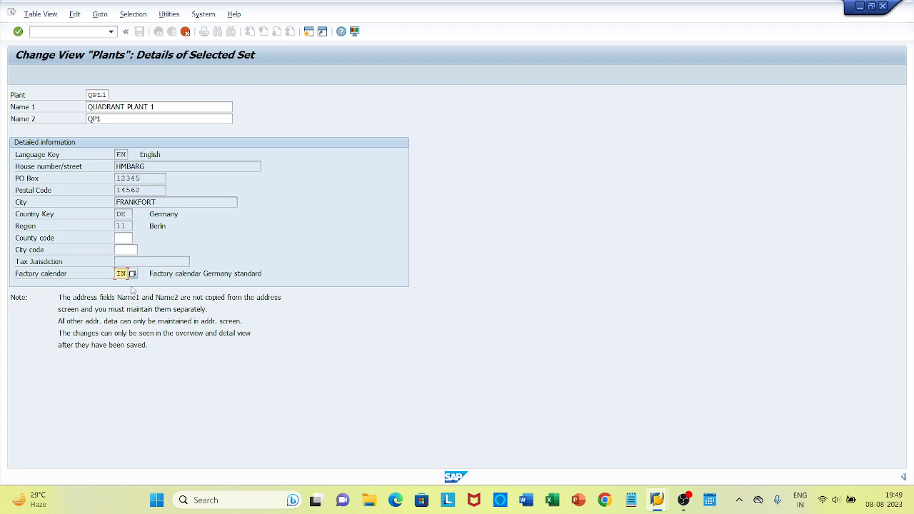
pyautogui.press('Return')
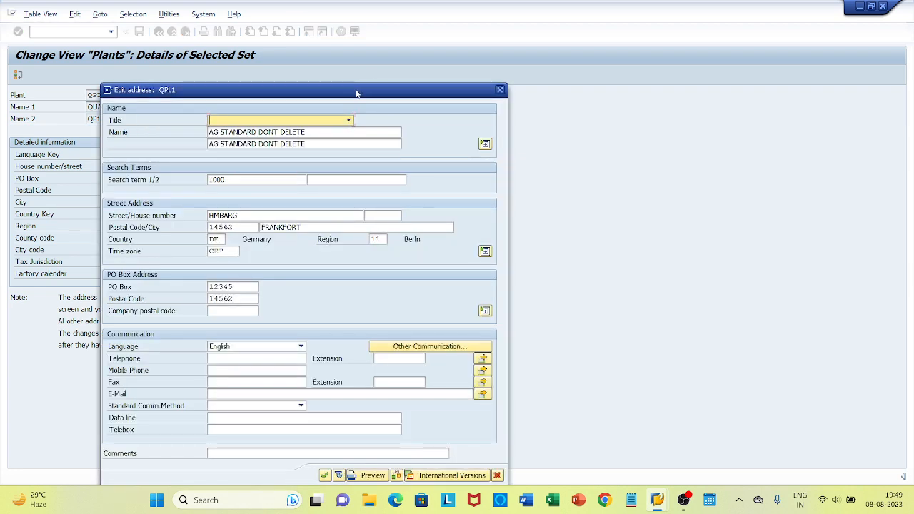
# Step: Set the title in the plant's address to Company and the first name line to QUADRANT PLANT 1
pyautogui.moveTo(356, 93); pyautogui.dragTo(548, 52)
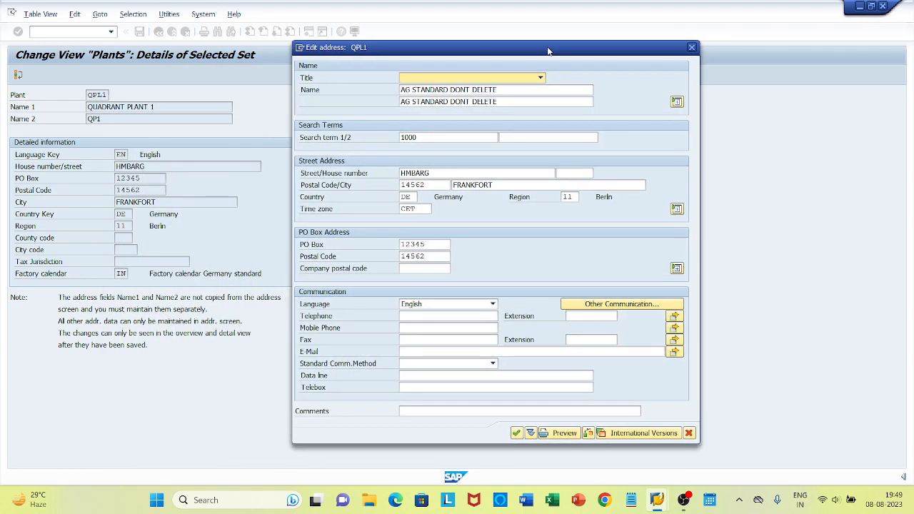
pyautogui.click(540, 78)
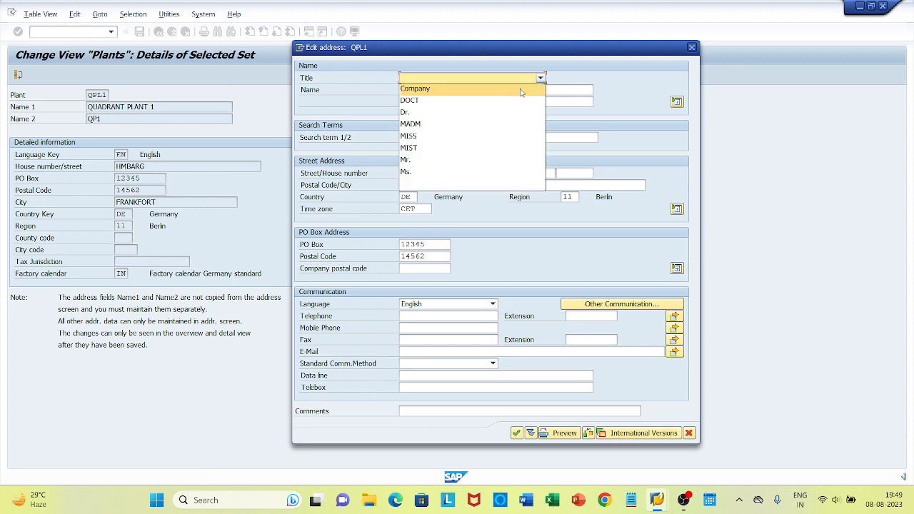
pyautogui.click(488, 90)
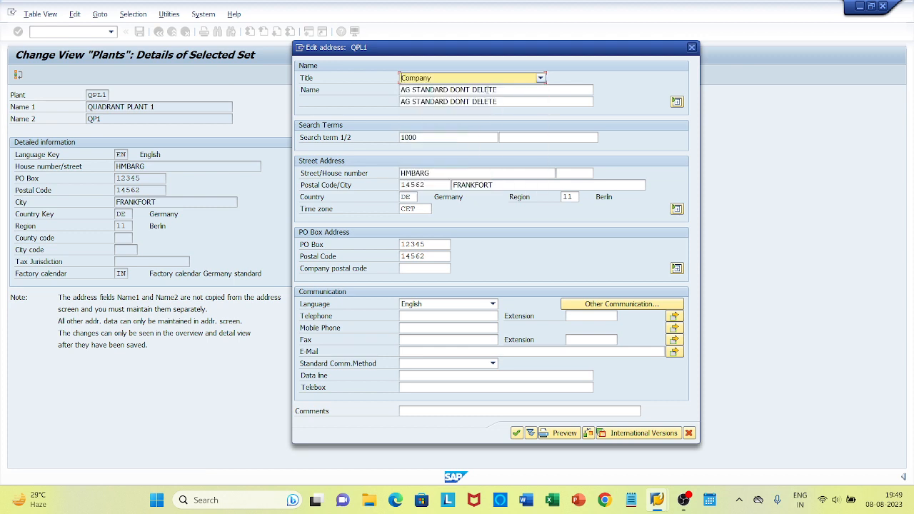
pyautogui.click(528, 90)
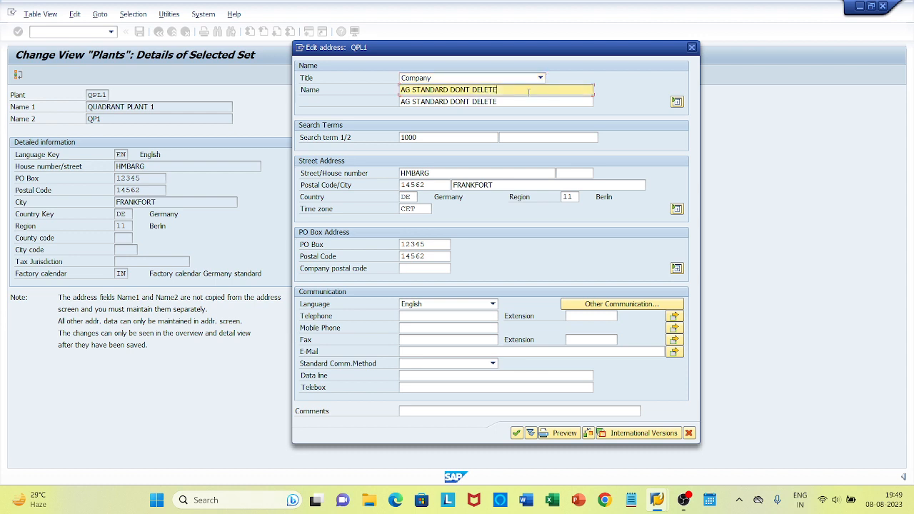
pyautogui.press('BackSpace')
pyautogui.press('BackSpace')
pyautogui.press('BackSpace')
pyautogui.press('BackSpace')
pyautogui.press('BackSpace')
pyautogui.press('BackSpace')
pyautogui.press('BackSpace')
pyautogui.press('BackSpace')
pyautogui.press('BackSpace')
pyautogui.press('BackSpace')
pyautogui.press('BackSpace')
pyautogui.press('BackSpace')
pyautogui.press('BackSpace')
pyautogui.press('BackSpace')
pyautogui.press('BackSpace')
pyautogui.press('BackSpace')
pyautogui.press('BackSpace')
pyautogui.press('BackSpace')
pyautogui.press('BackSpace')
pyautogui.press('BackSpace')
pyautogui.write('QU')
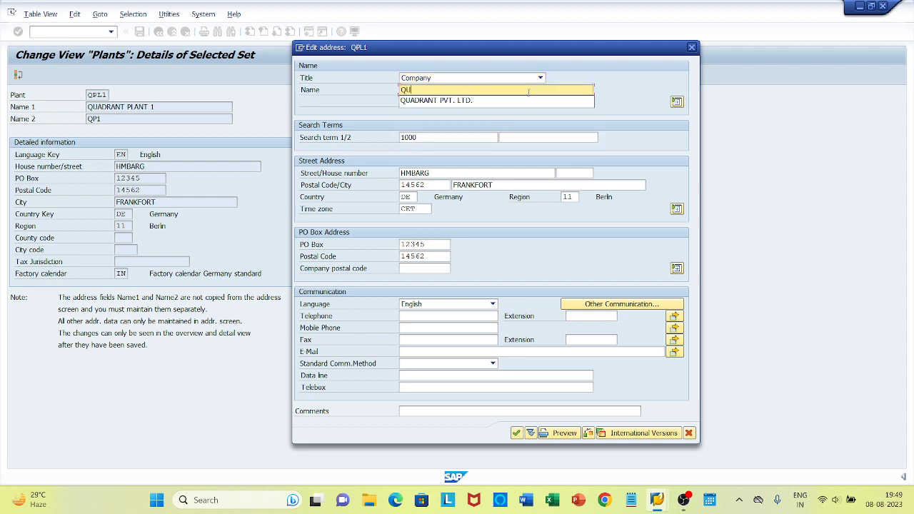
pyautogui.write('ADRANT PLANT 1')
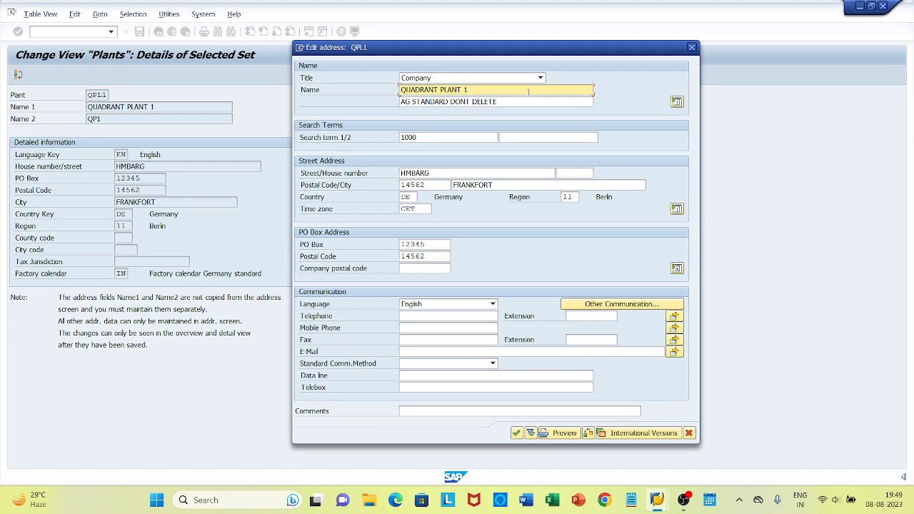
# Step: Replace the second name line in the plant's address with QUADRANT PLANT 2
pyautogui.click(514, 98)
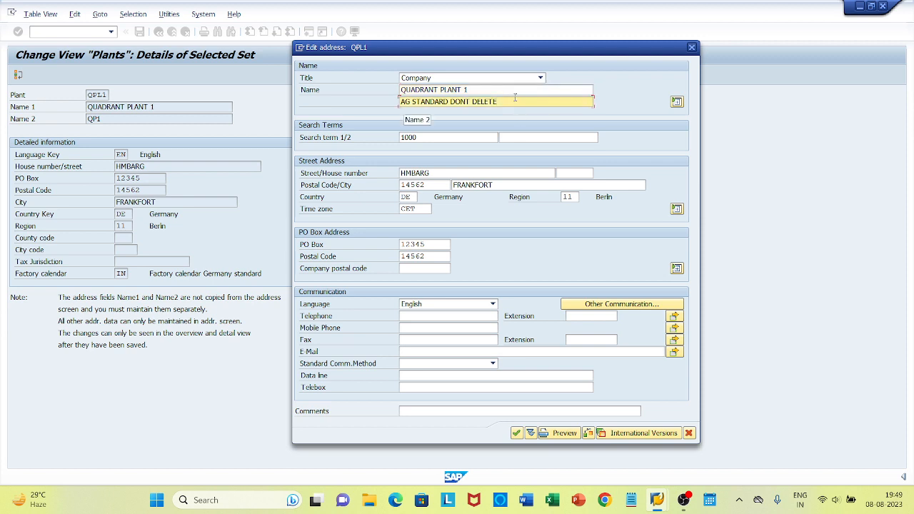
pyautogui.press('BackSpace')
pyautogui.press('BackSpace')
pyautogui.press('BackSpace')
pyautogui.press('BackSpace')
pyautogui.press('BackSpace')
pyautogui.press('BackSpace')
pyautogui.press('BackSpace')
pyautogui.press('BackSpace')
pyautogui.press('BackSpace')
pyautogui.press('BackSpace')
pyautogui.press('BackSpace')
pyautogui.press('BackSpace')
pyautogui.press('BackSpace')
pyautogui.press('BackSpace')
pyautogui.press('BackSpace')
pyautogui.press('BackSpace')
pyautogui.press('BackSpace')
pyautogui.press('BackSpace')
pyautogui.press('BackSpace')
pyautogui.press('BackSpace')
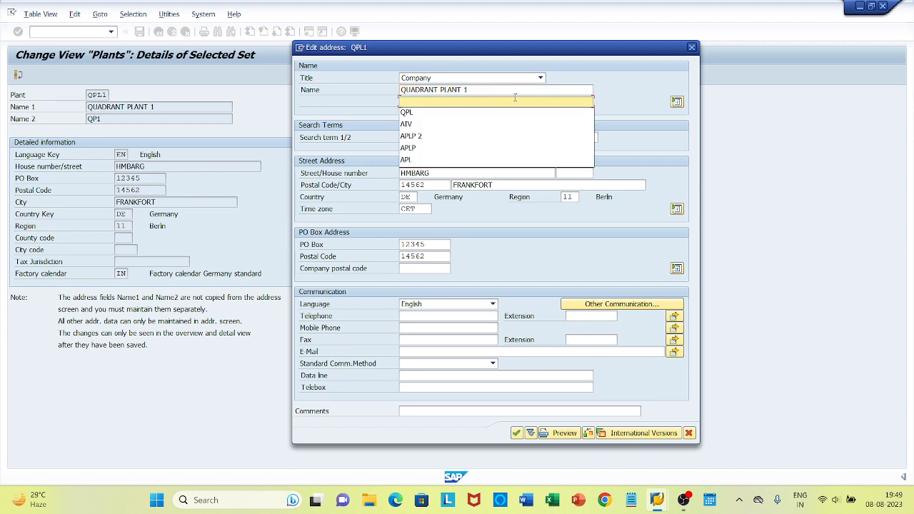
pyautogui.write('QUADRA')
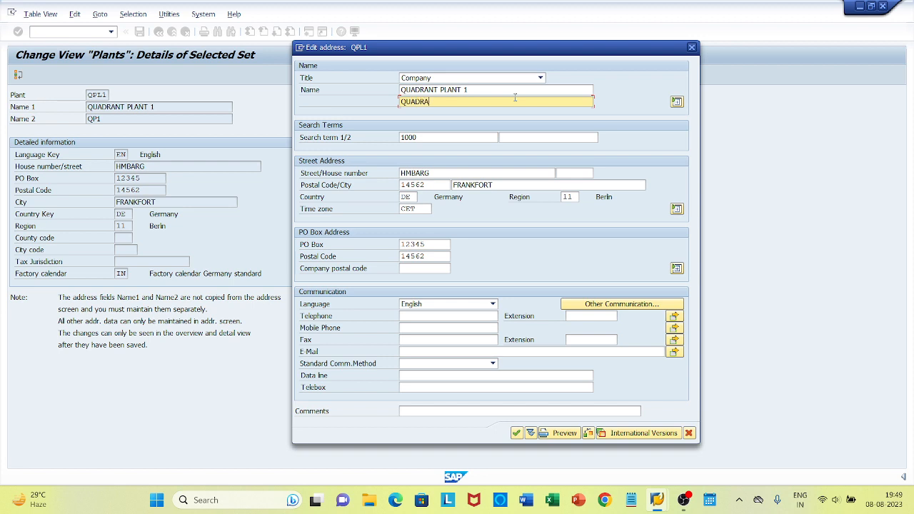
pyautogui.write('NT PLANT 2')
# Step: Clear the first search term and the street name in the plant's address
pyautogui.click(462, 138)
pyautogui.press('BackSpace')
pyautogui.press('BackSpace')
pyautogui.press('BackSpace')
pyautogui.press('BackSpace')
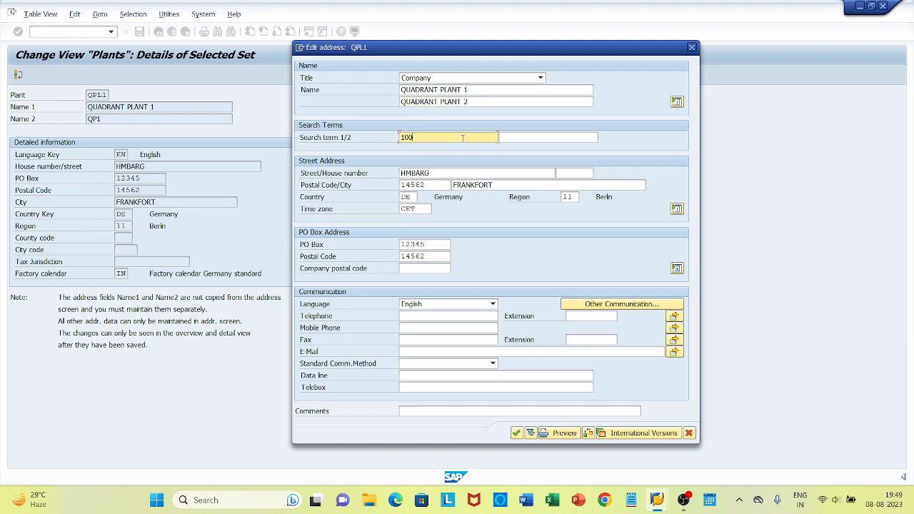
pyautogui.click(566, 237)
pyautogui.click(448, 173)
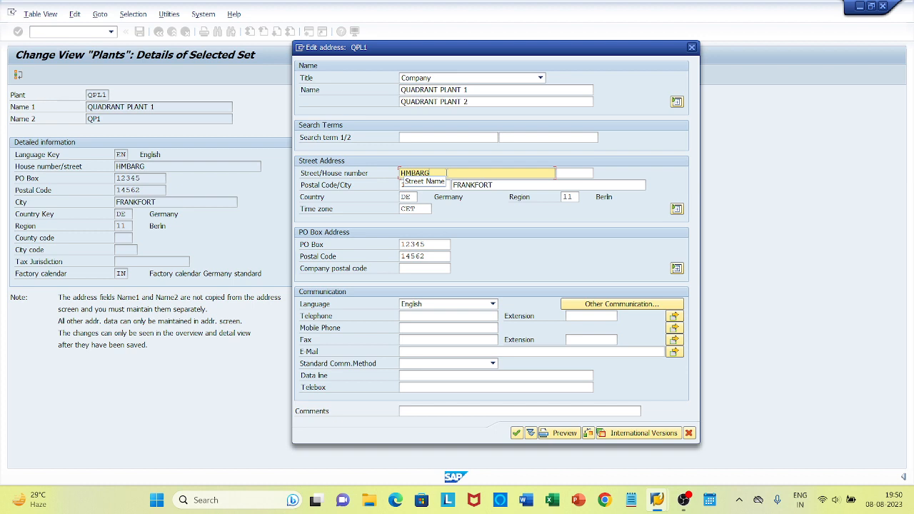
pyautogui.press('BackSpace')
pyautogui.press('BackSpace')
pyautogui.press('BackSpace')
pyautogui.press('BackSpace')
pyautogui.press('BackSpace')
pyautogui.press('BackSpace')
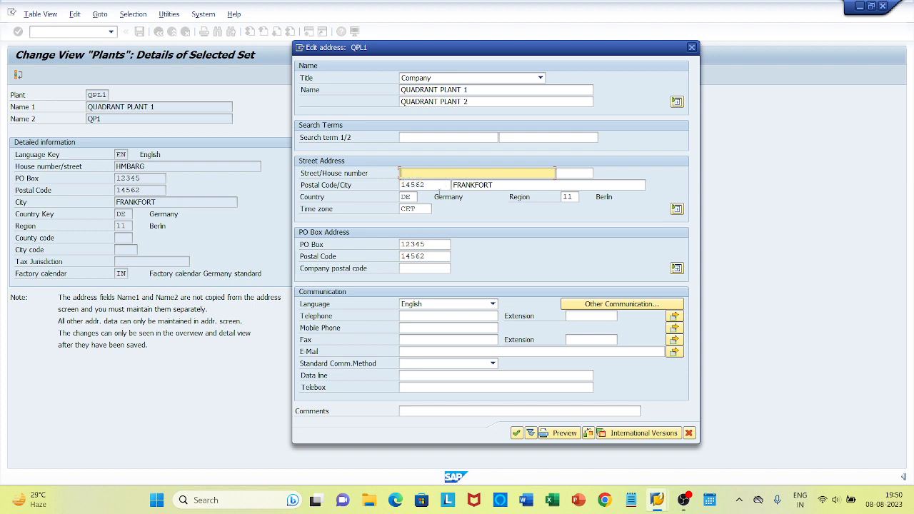
# Step: Clear the postal code and the city in the plant's street address
pyautogui.click(438, 184)
pyautogui.press('BackSpace')
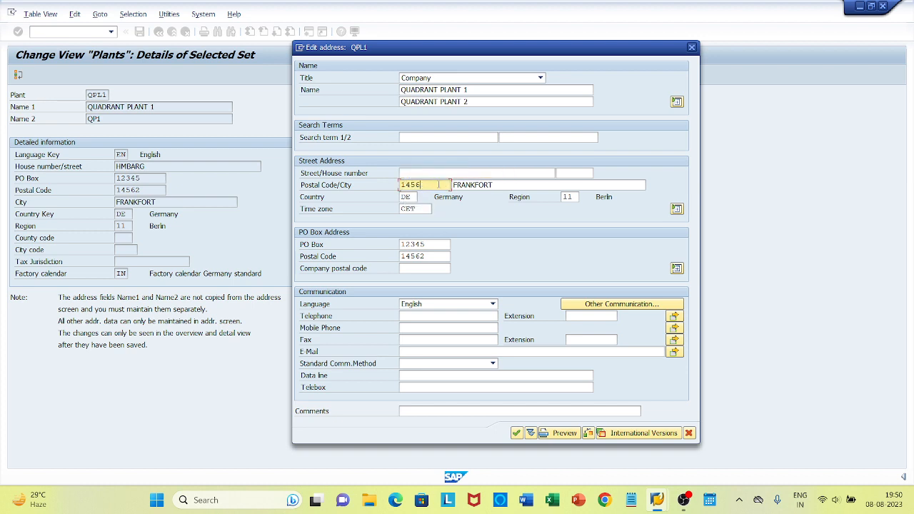
pyautogui.press('BackSpace')
pyautogui.press('BackSpace')
pyautogui.press('BackSpace')
pyautogui.press('BackSpace')
pyautogui.click(507, 185)
pyautogui.press('BackSpace')
pyautogui.press('BackSpace')
pyautogui.press('BackSpace')
pyautogui.press('BackSpace')
pyautogui.press('BackSpace')
pyautogui.press('BackSpace')
pyautogui.press('BackSpace')
pyautogui.press('BackSpace')
pyautogui.press('BackSpace')
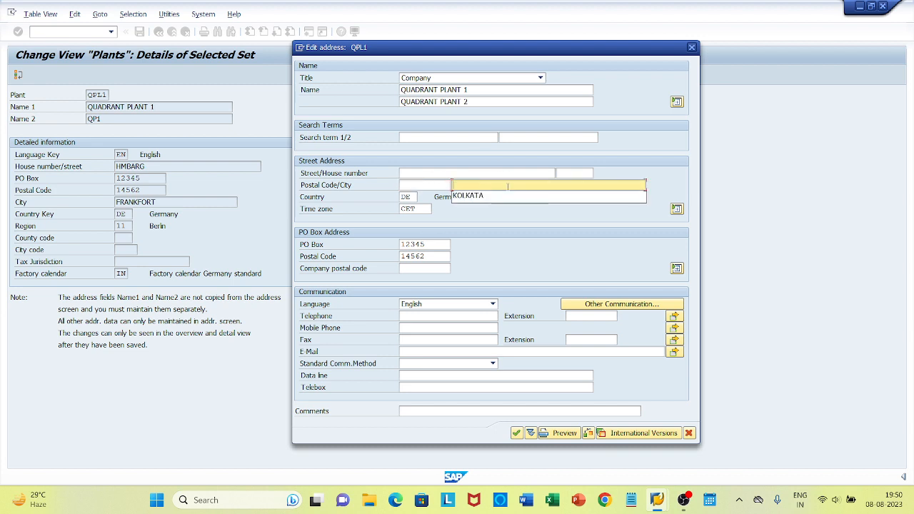
# Step: Set the country of the plant's street address to IN (India) and the region to 30, Delhi
pyautogui.doubleClick(413, 194)
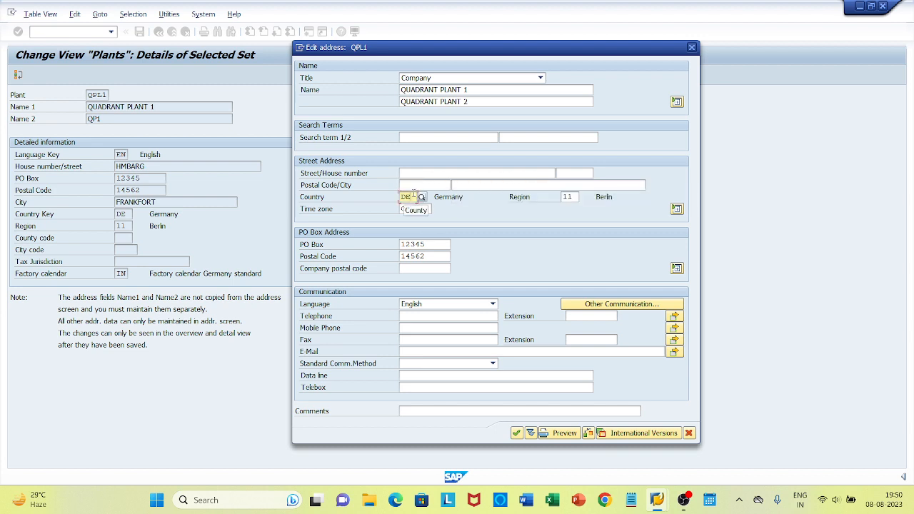
pyautogui.press('BackSpace')
pyautogui.press('BackSpace')
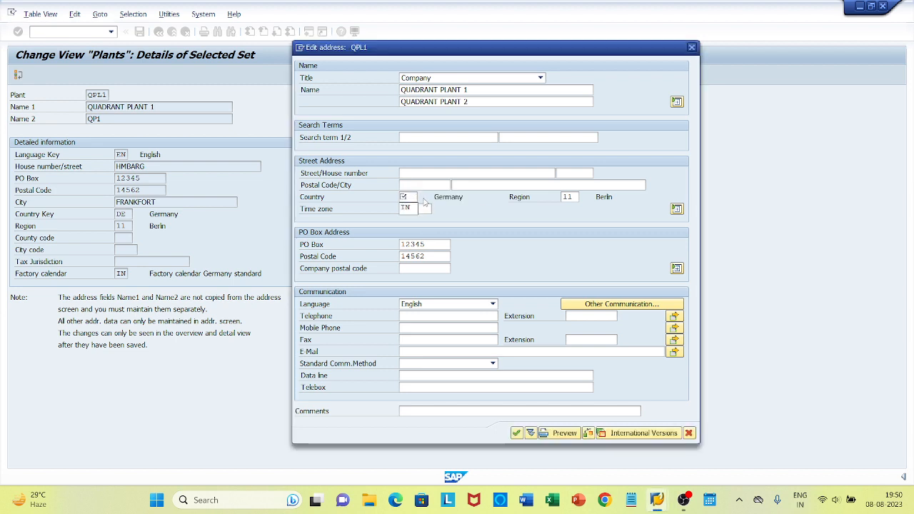
pyautogui.click(408, 196)
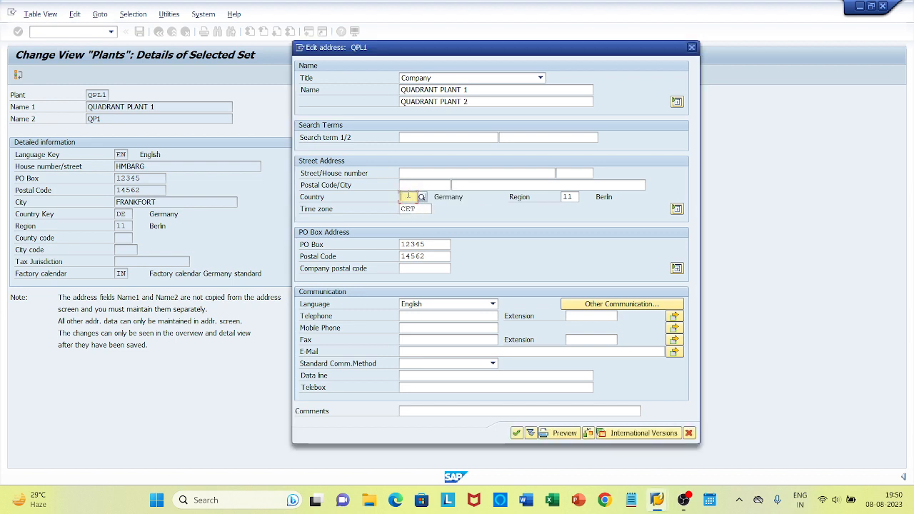
pyautogui.write('IN')
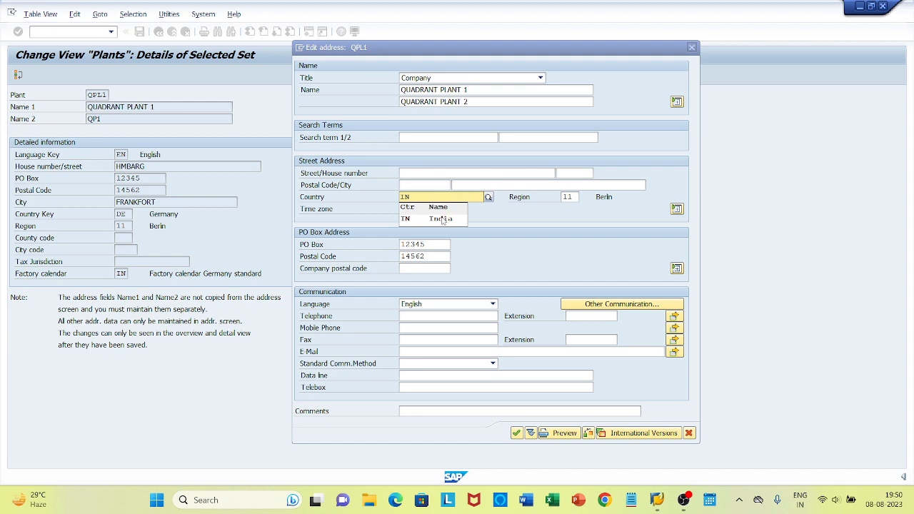
pyautogui.click(442, 220)
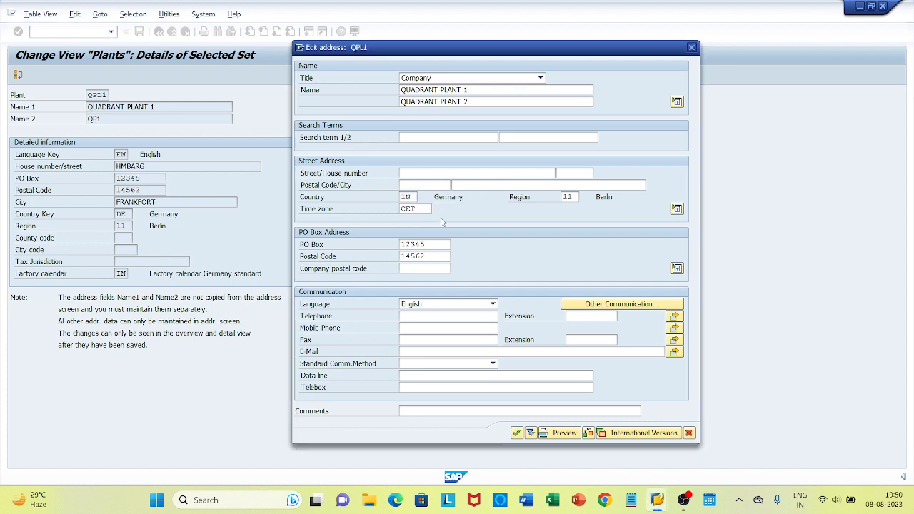
pyautogui.click(566, 197)
pyautogui.click(583, 198)
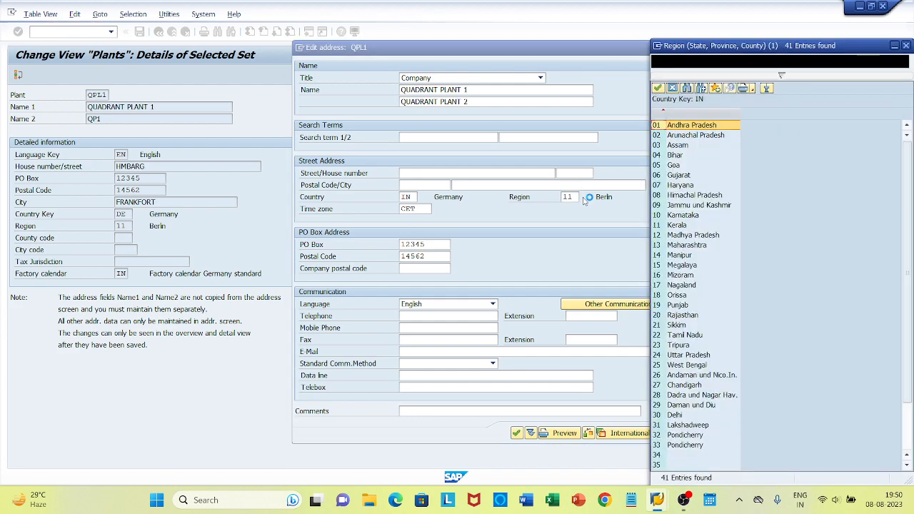
pyautogui.doubleClick(674, 417)
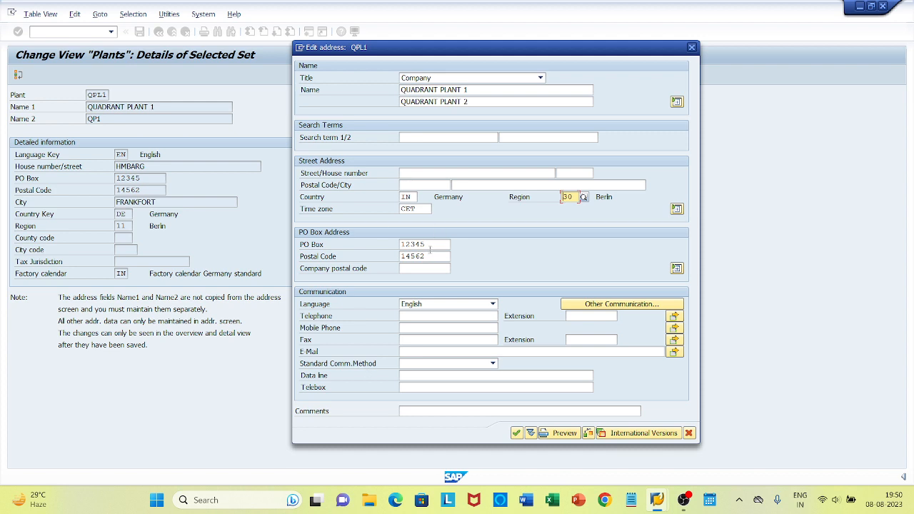
# Step: Clear the PO box number and its postal code in the plant's PO box address
pyautogui.click(431, 244)
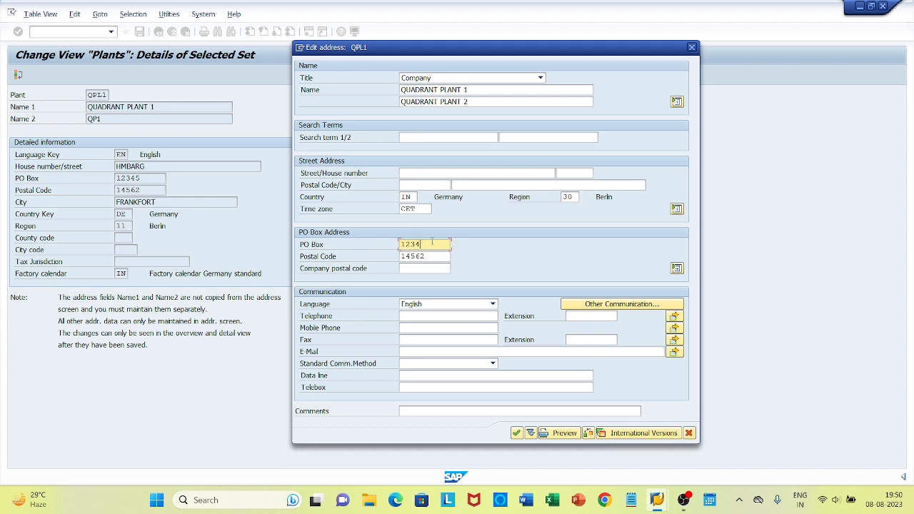
pyautogui.press('BackSpace')
pyautogui.press('BackSpace')
pyautogui.press('BackSpace')
pyautogui.press('BackSpace')
pyautogui.click(434, 256)
pyautogui.press('BackSpace')
pyautogui.press('BackSpace')
pyautogui.press('BackSpace')
pyautogui.press('BackSpace')
pyautogui.press('BackSpace')
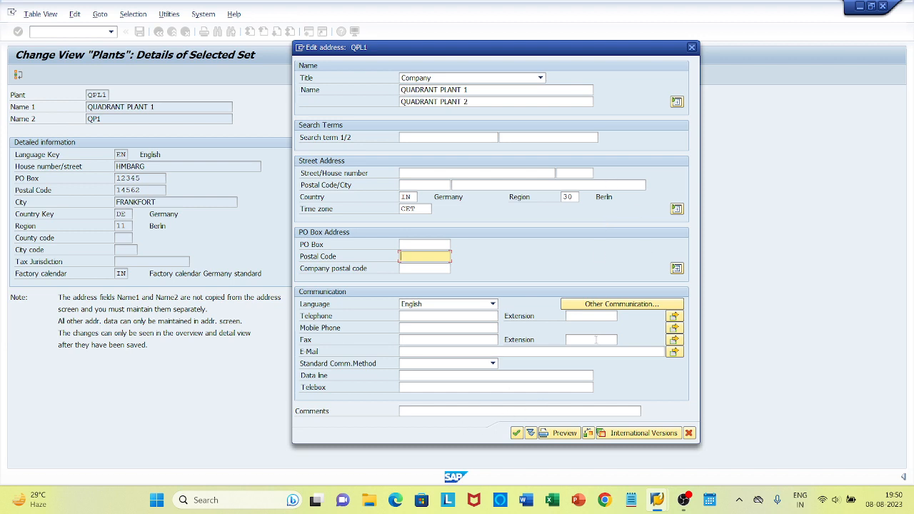
# Step: Accept plant QPL1's address and save the plant under the QUADRANT PROJECT customizing request
pyautogui.click(516, 434)
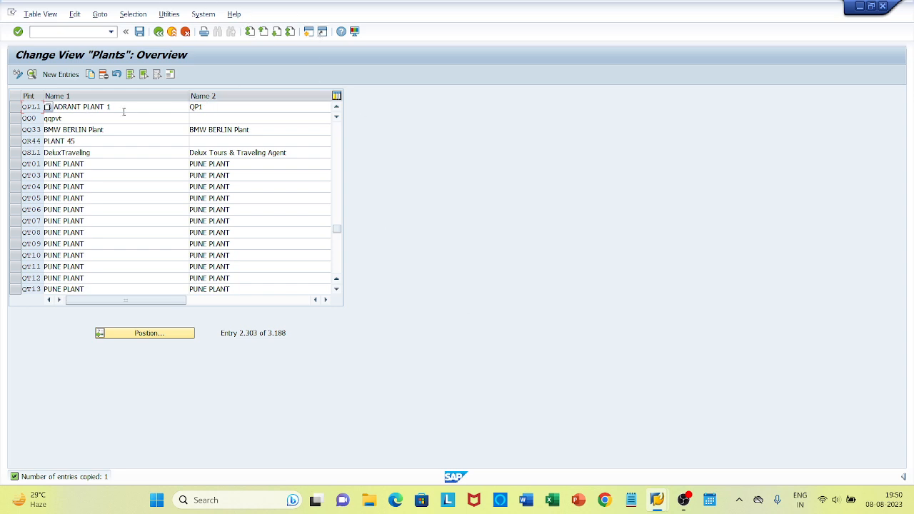
pyautogui.click(140, 32)
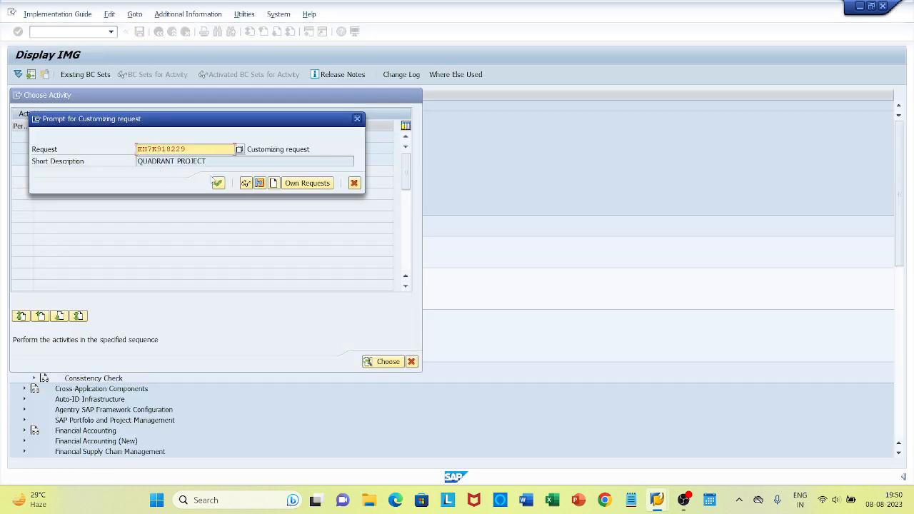
pyautogui.click(218, 182)
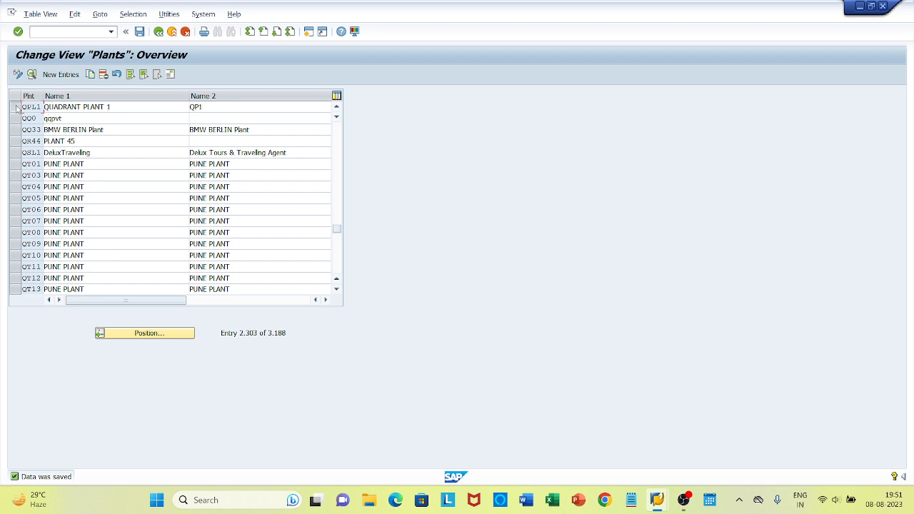
# Step: Copy plant QPL1 as a new plant with the code QPL2
pyautogui.click(17, 107)
pyautogui.click(90, 75)
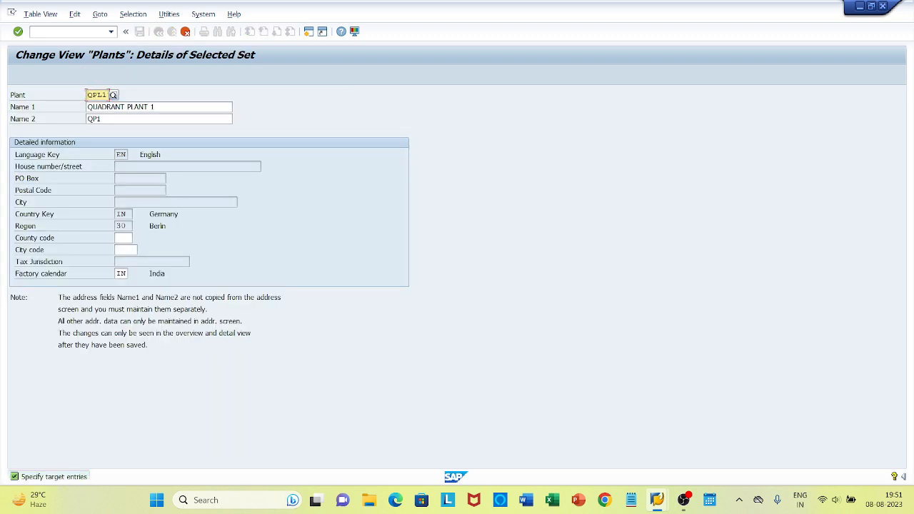
pyautogui.press('BackSpace')
pyautogui.write('2')
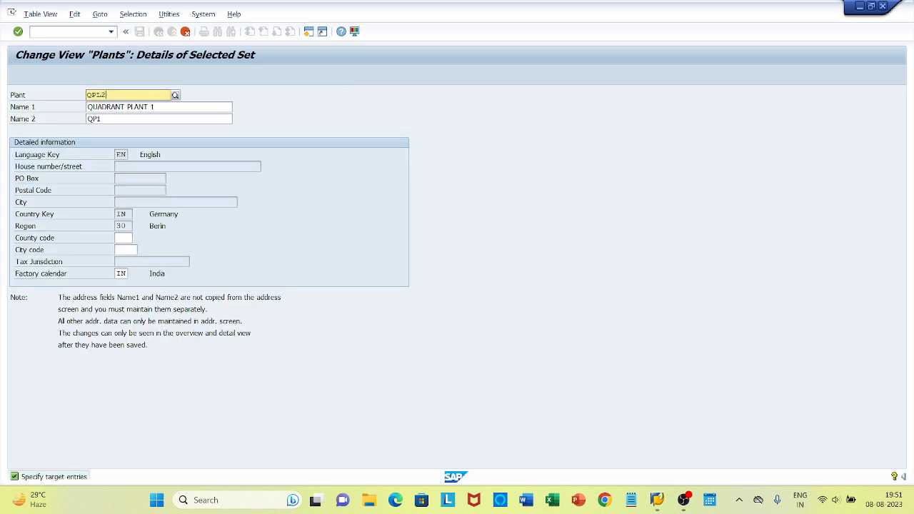
pyautogui.press('Return')
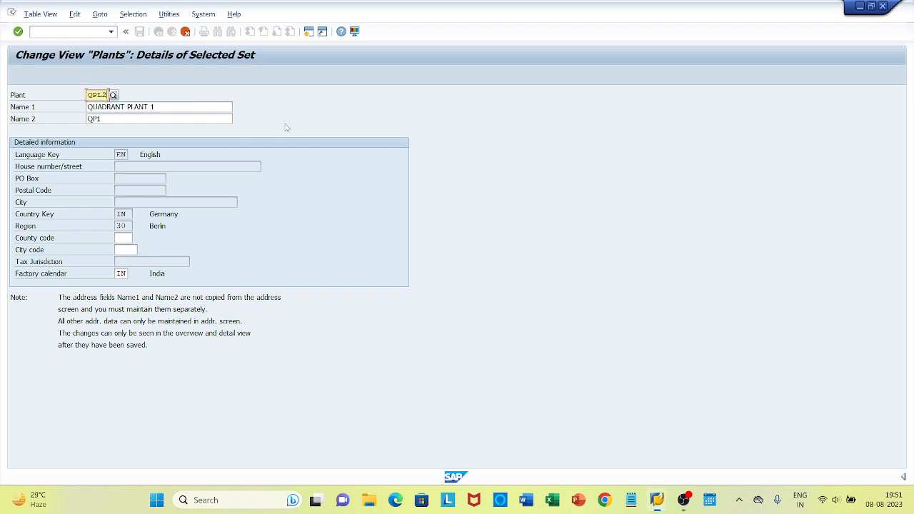
# Step: Set plant QPL2's Name 1 to QUADRANT PLANT 2 and Name 2 to QP2, and proceed to its address
pyautogui.click(160, 107)
pyautogui.press('BackSpace')
pyautogui.write('2')
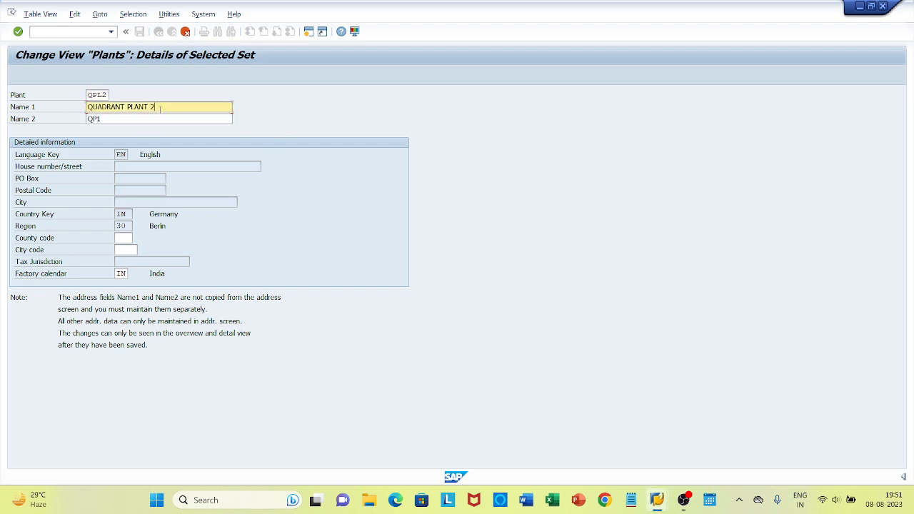
pyautogui.click(116, 120)
pyautogui.press('BackSpace')
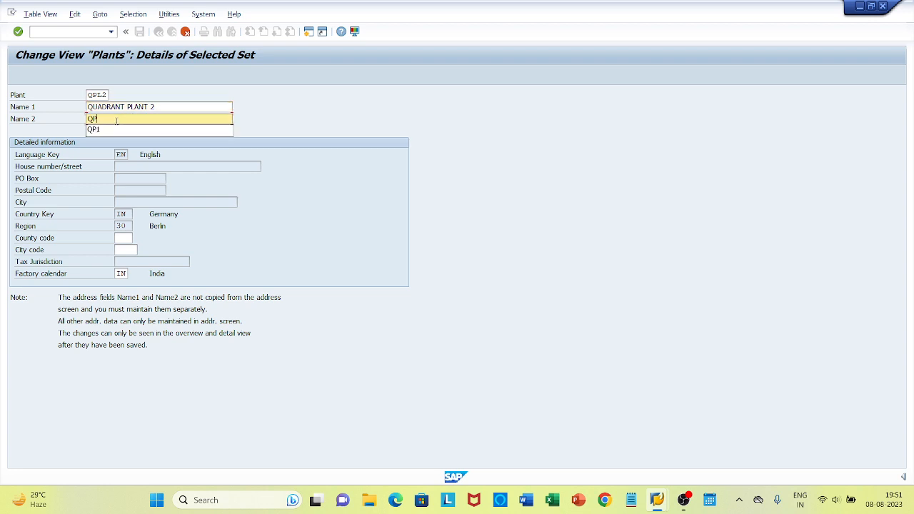
pyautogui.write('2')
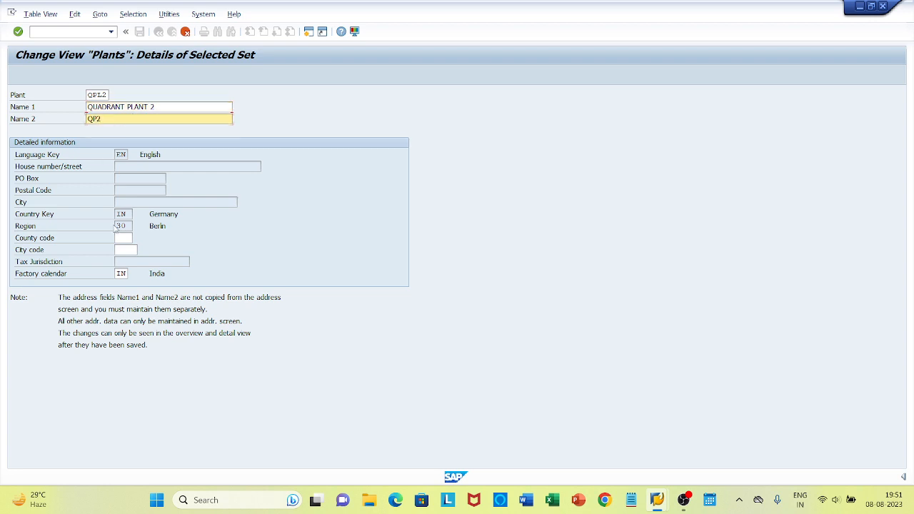
pyautogui.press('Return')
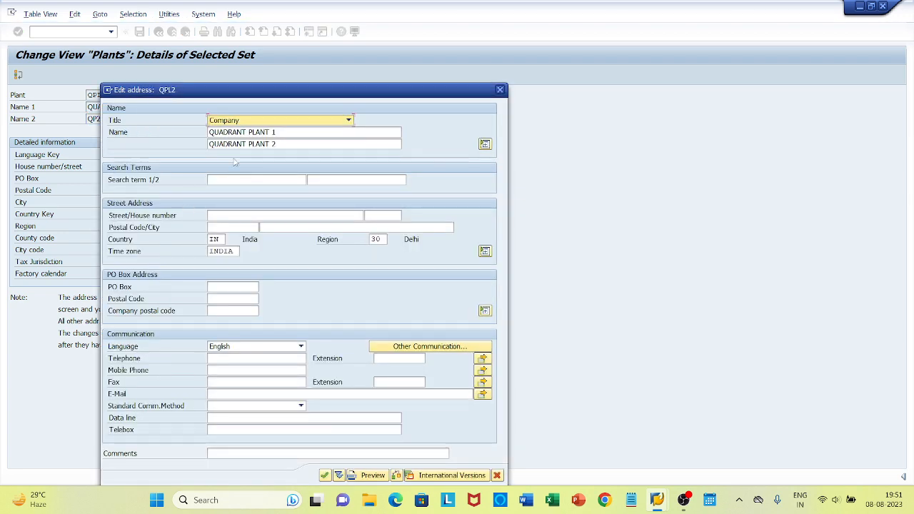
# Step: Set the first name line in plant QPL2's address to QUADRANT PLANT 2
pyautogui.click(283, 133)
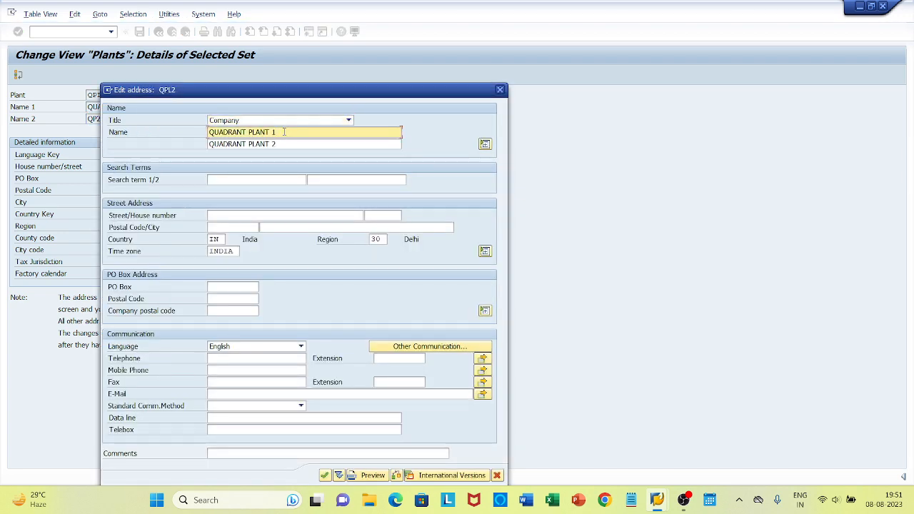
pyautogui.press('BackSpace')
pyautogui.write('2')
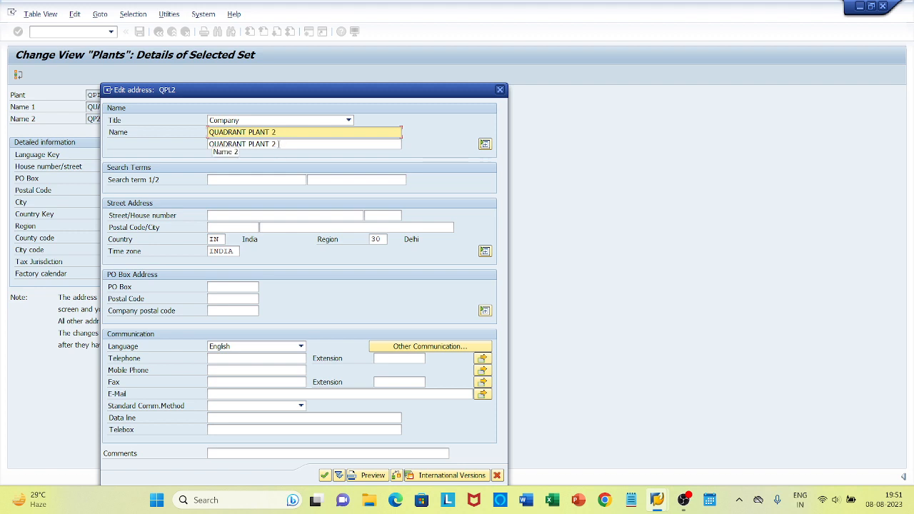
pyautogui.press('BackSpace')
pyautogui.press('BackSpace')
pyautogui.press('BackSpace')
pyautogui.press('BackSpace')
pyautogui.press('BackSpace')
pyautogui.press('BackSpace')
pyautogui.press('BackSpace')
pyautogui.press('BackSpace')
pyautogui.press('BackSpace')
pyautogui.press('BackSpace')
pyautogui.press('BackSpace')
pyautogui.press('BackSpace')
pyautogui.press('BackSpace')
pyautogui.press('BackSpace')
pyautogui.press('BackSpace')
pyautogui.press('BackSpace')
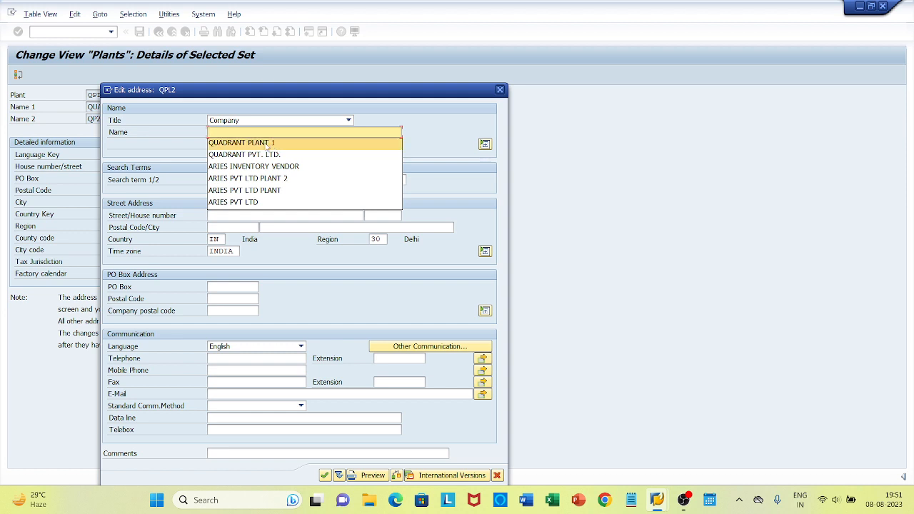
pyautogui.click(272, 143)
pyautogui.press('BackSpace')
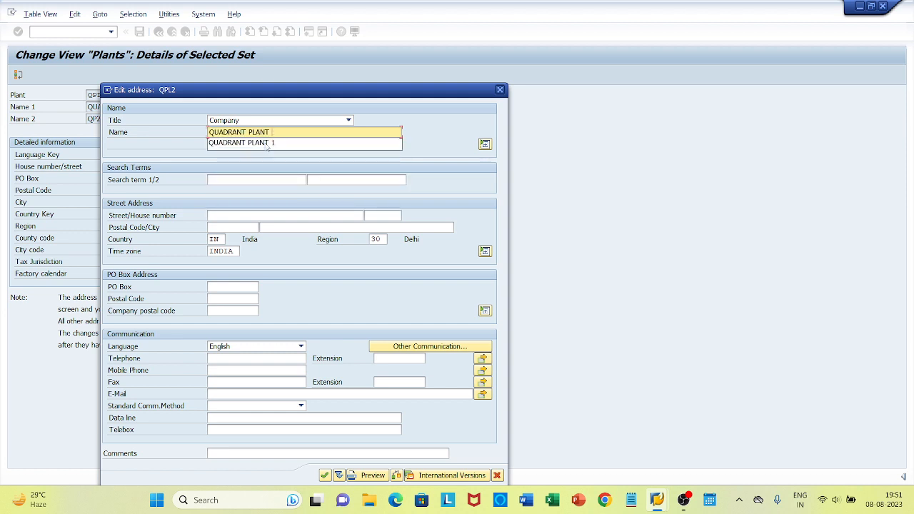
pyautogui.write('2')
# Step: Replace the second name line in the plant's address with QPL2
pyautogui.click(267, 143)
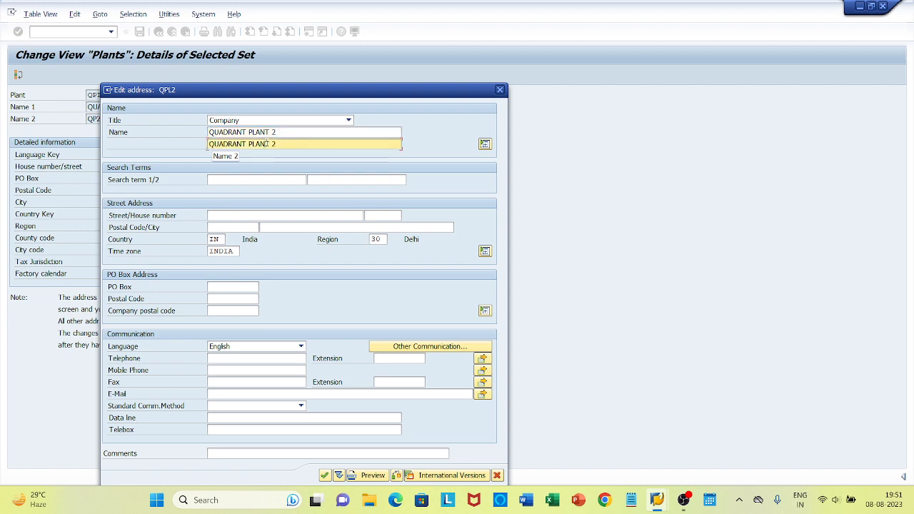
pyautogui.press('BackSpace')
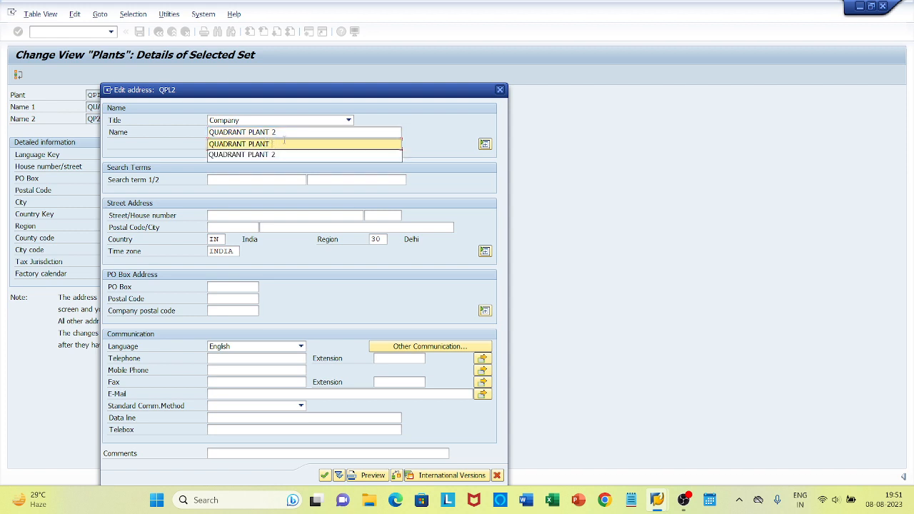
pyautogui.press('BackSpace')
pyautogui.press('BackSpace')
pyautogui.press('BackSpace')
pyautogui.press('BackSpace')
pyautogui.press('BackSpace')
pyautogui.press('BackSpace')
pyautogui.press('BackSpace')
pyautogui.press('BackSpace')
pyautogui.press('BackSpace')
pyautogui.press('BackSpace')
pyautogui.press('BackSpace')
pyautogui.press('BackSpace')
pyautogui.press('BackSpace')
pyautogui.press('BackSpace')
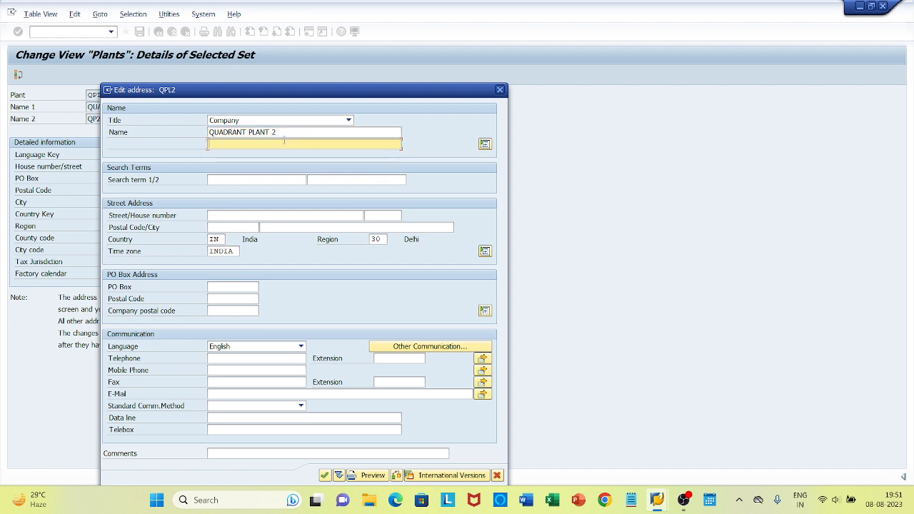
pyautogui.write('QPL2')
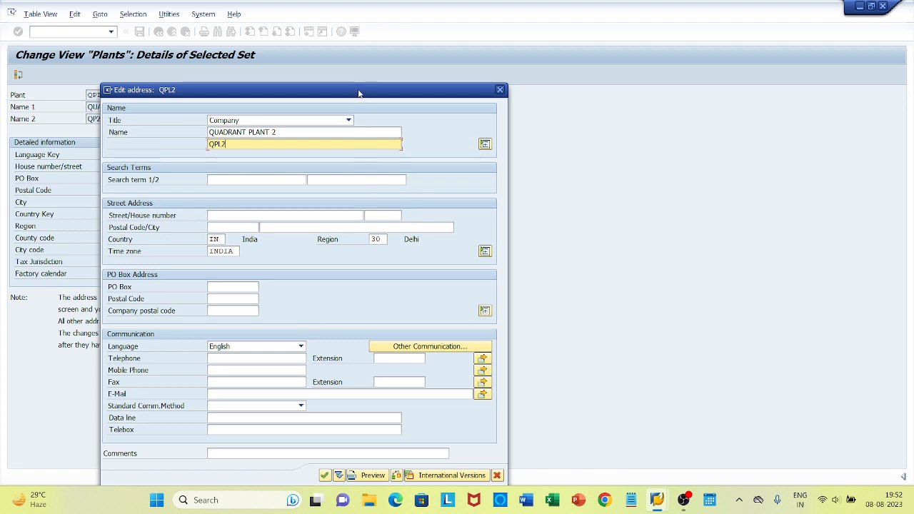
# Step: Accept plant QPL2's address and save the new plant
pyautogui.moveTo(359, 93); pyautogui.dragTo(458, 75)
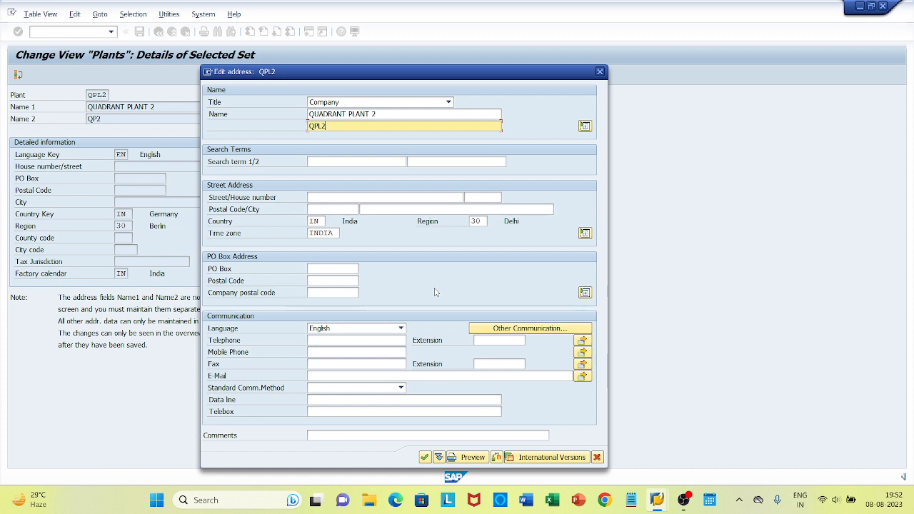
pyautogui.click(424, 457)
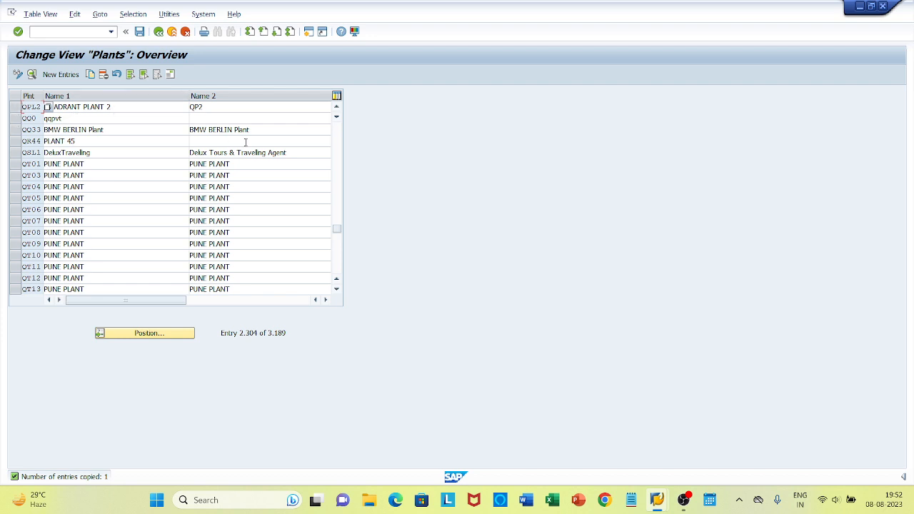
pyautogui.click(139, 32)
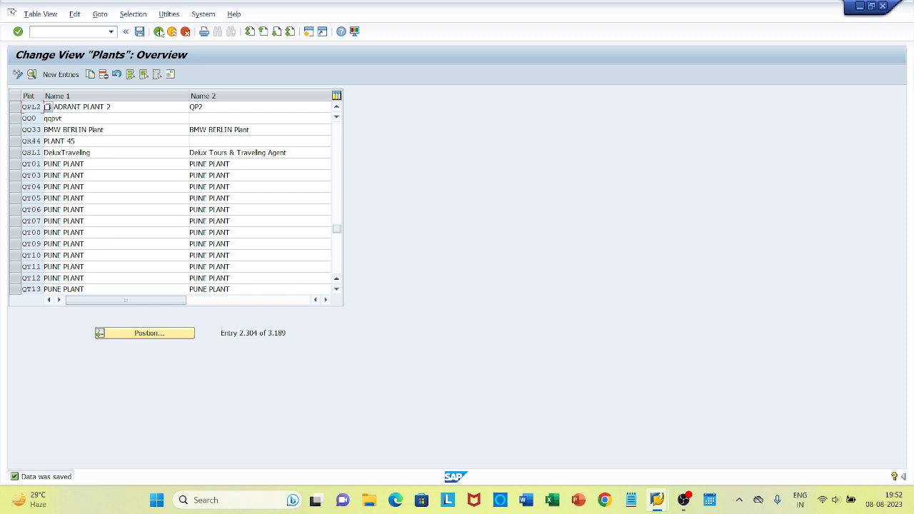
# Step: Leave the plant definition and open the Define Division activity under Logistics - General
pyautogui.click(158, 31)
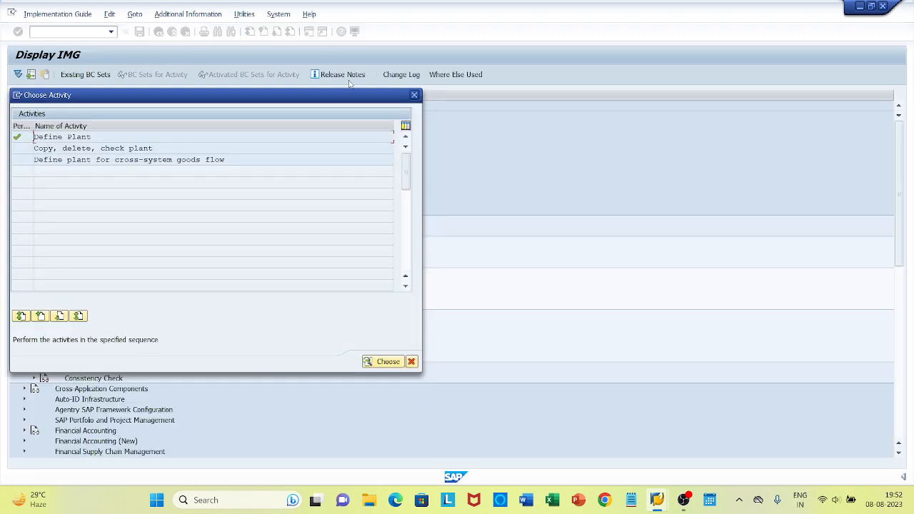
pyautogui.click(413, 96)
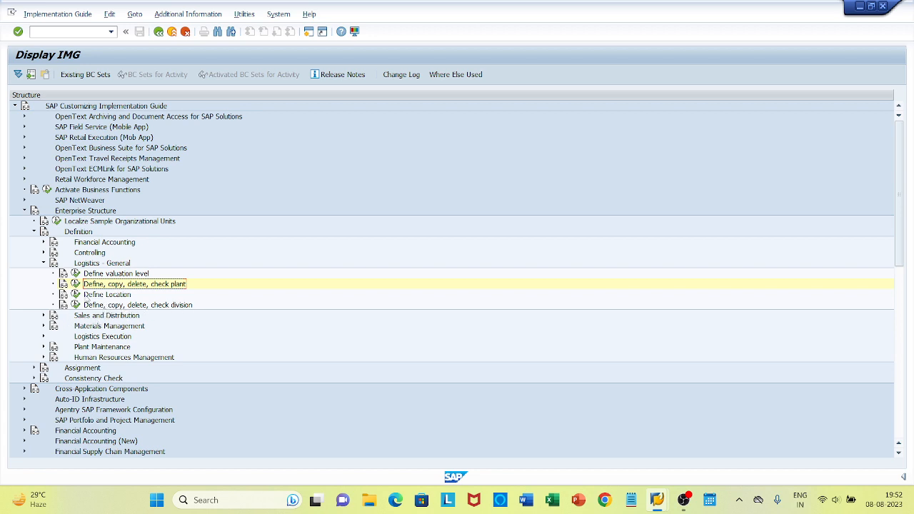
pyautogui.click(75, 305)
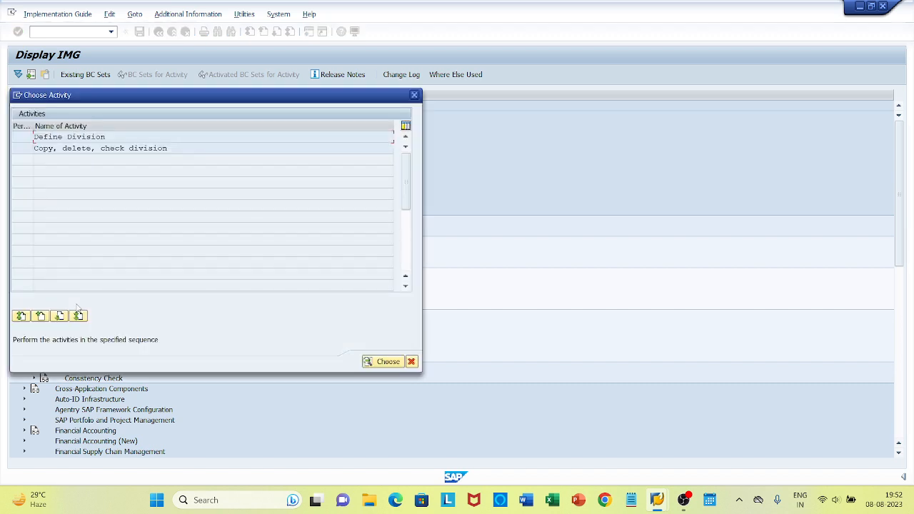
pyautogui.doubleClick(68, 137)
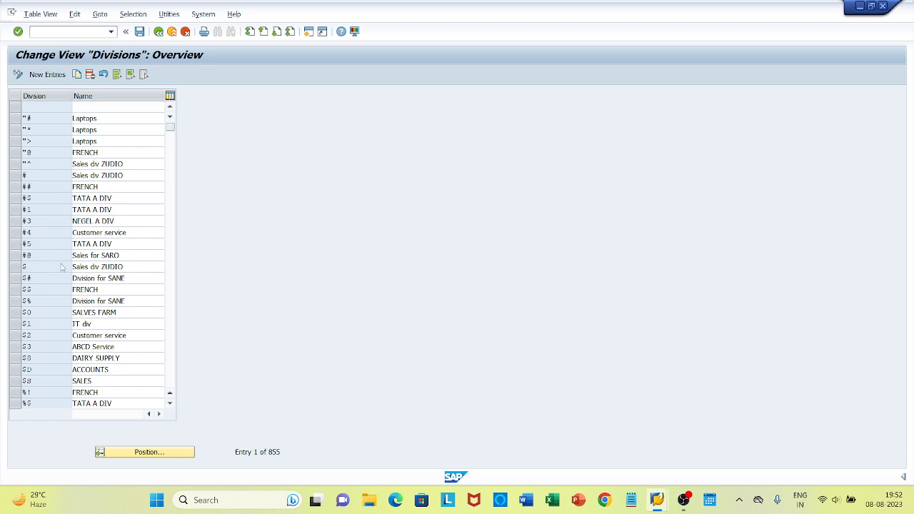
# Step: Browse the divisions overview and position the list at division E4
pyautogui.scroll(-2, 64, 186)
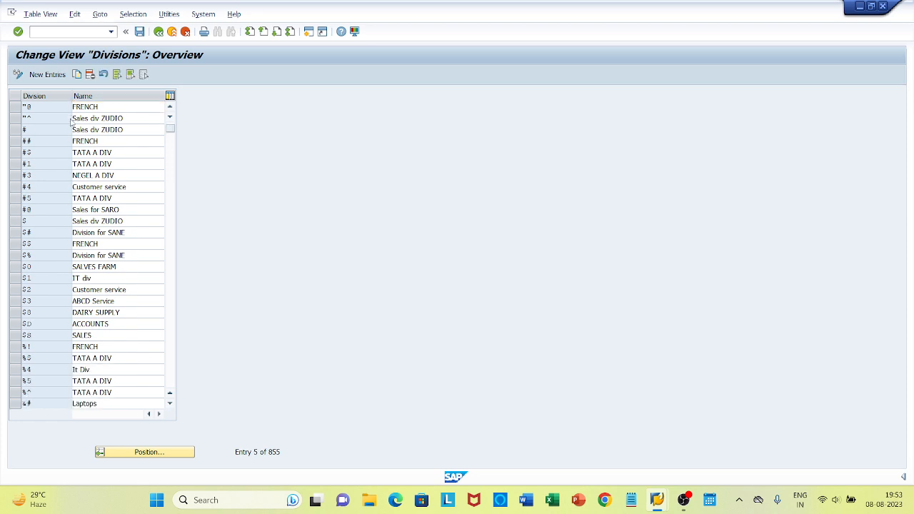
pyautogui.scroll(-1, 71, 117)
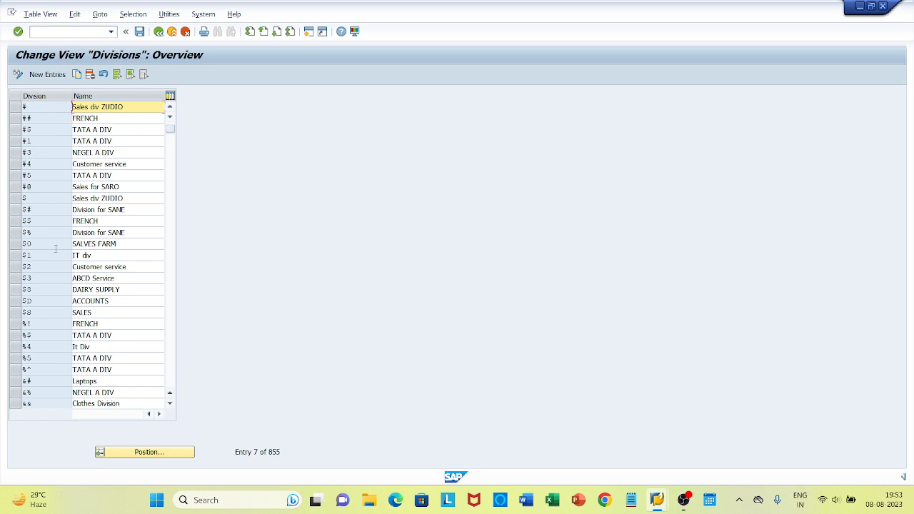
pyautogui.scroll(-3, 55, 249)
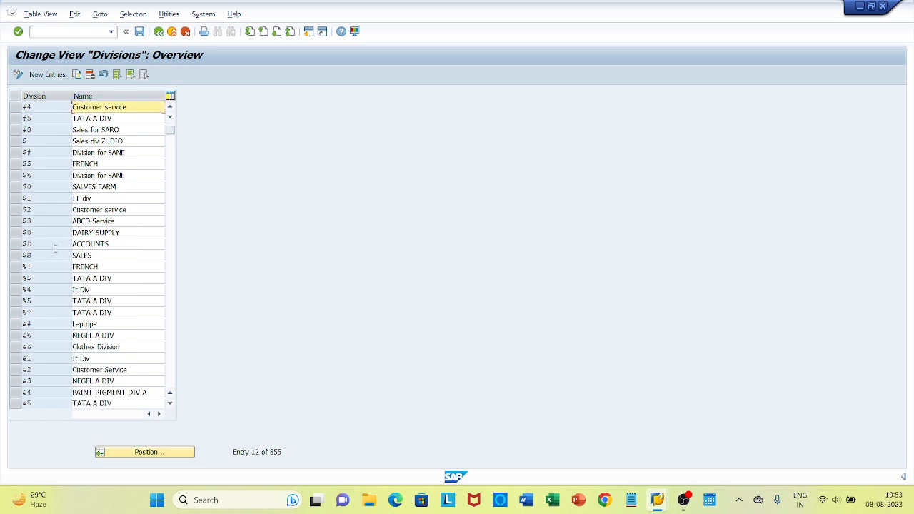
pyautogui.scroll(-3, 55, 248)
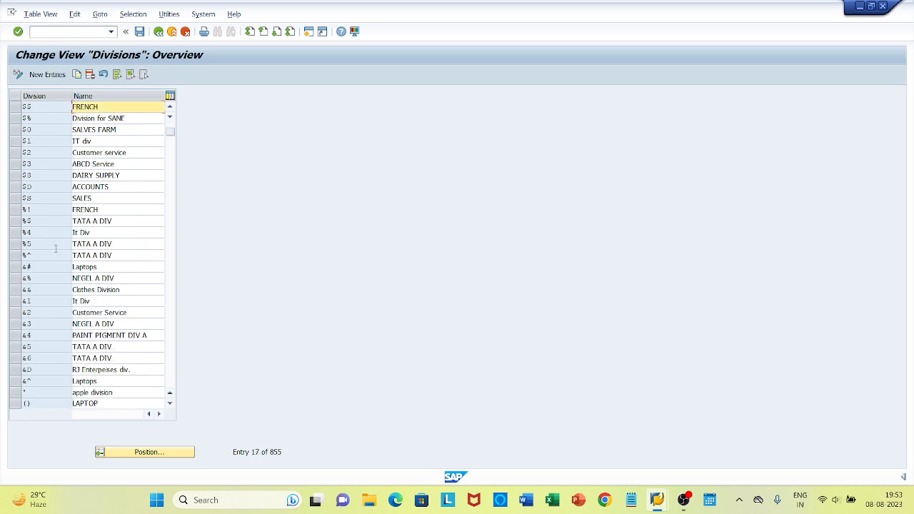
pyautogui.scroll(-4, 55, 249)
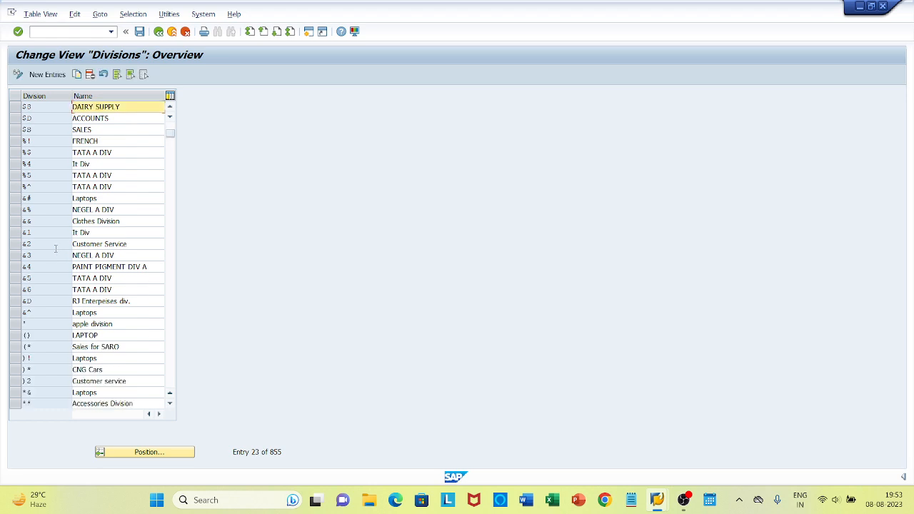
pyautogui.scroll(12, 55, 248)
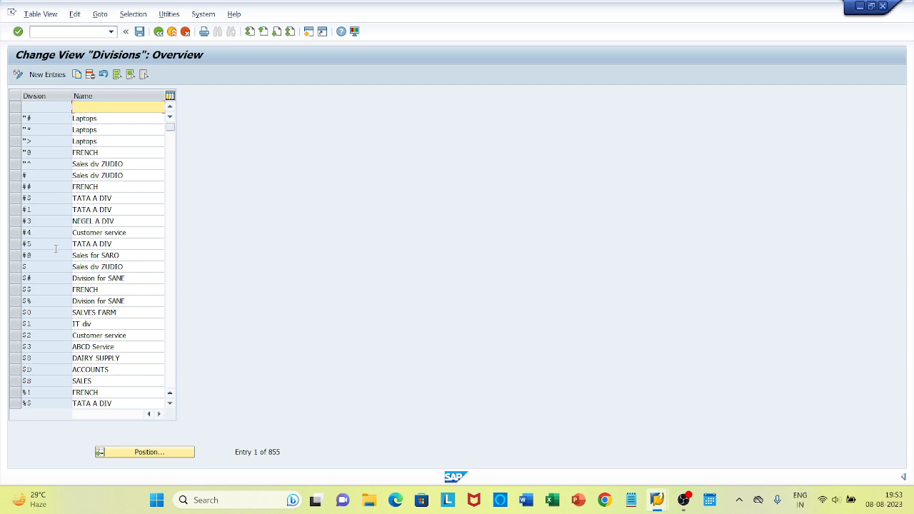
pyautogui.click(135, 455)
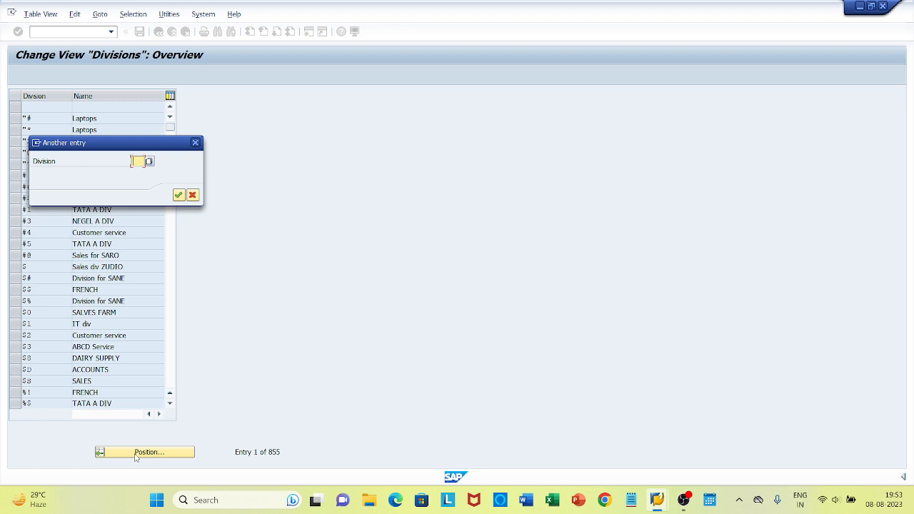
pyautogui.write('E4')
pyautogui.press('Return')
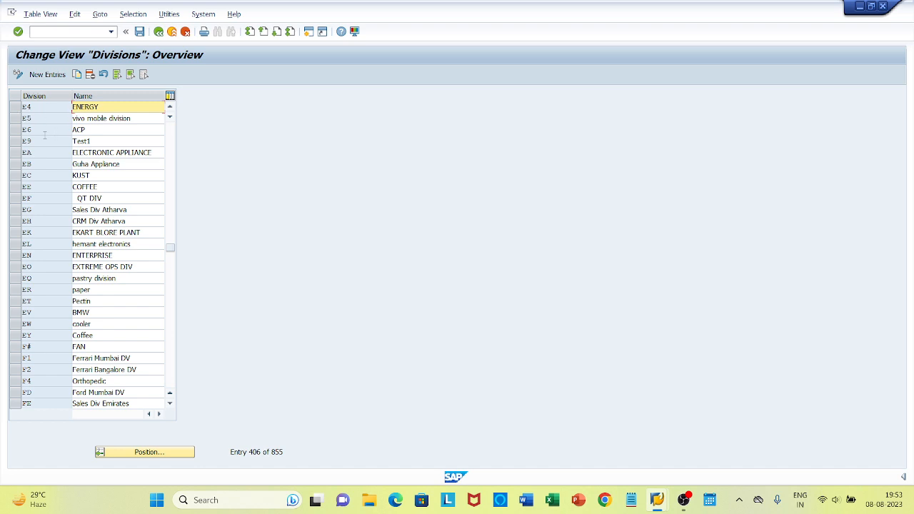
pyautogui.click(15, 110)
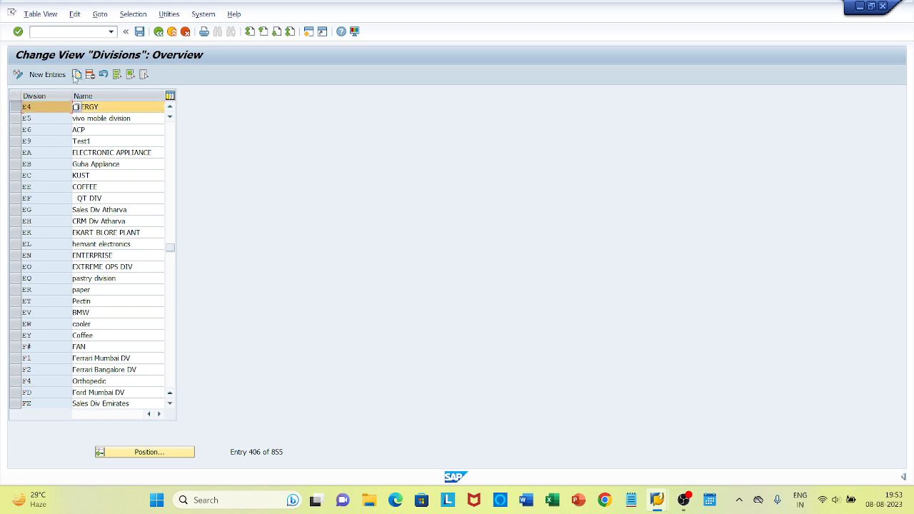
pyautogui.click(76, 74)
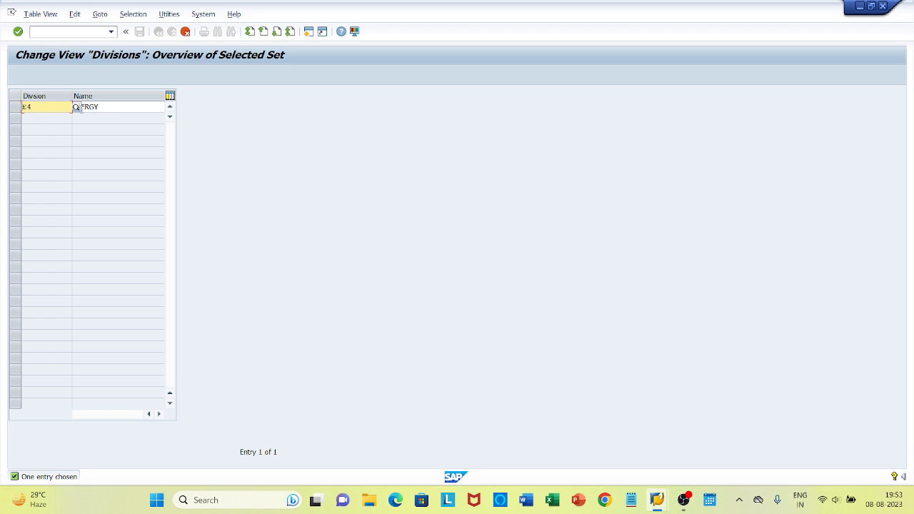
pyautogui.click(186, 33)
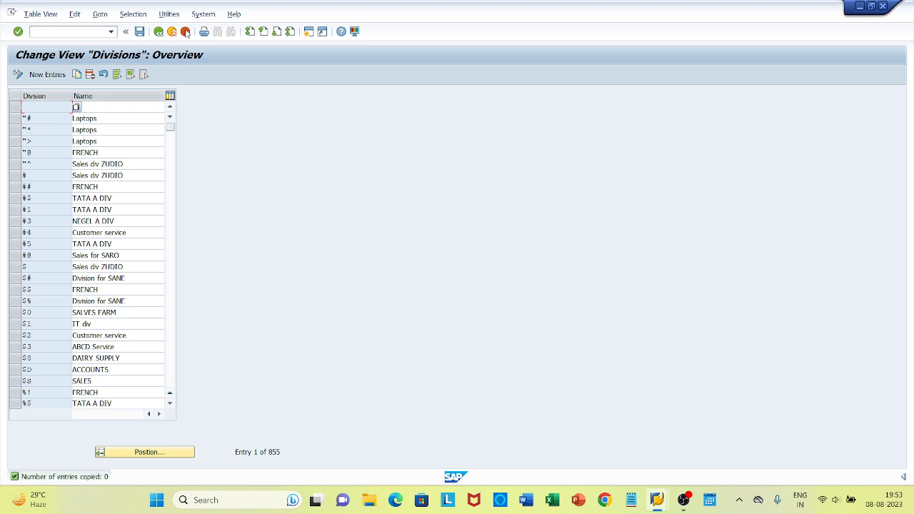
# Step: Leave the division activities and open Maintain storage location under Materials Management for plant QPL1
pyautogui.click(185, 32)
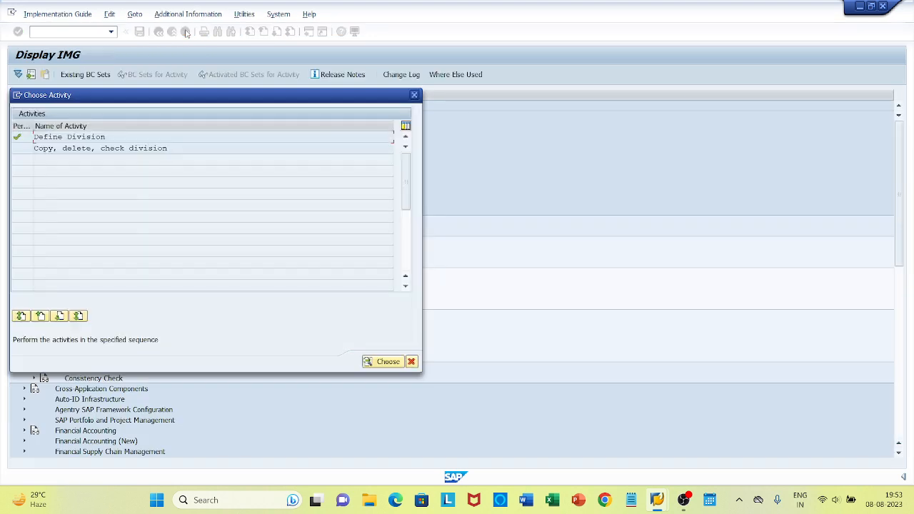
pyautogui.click(411, 362)
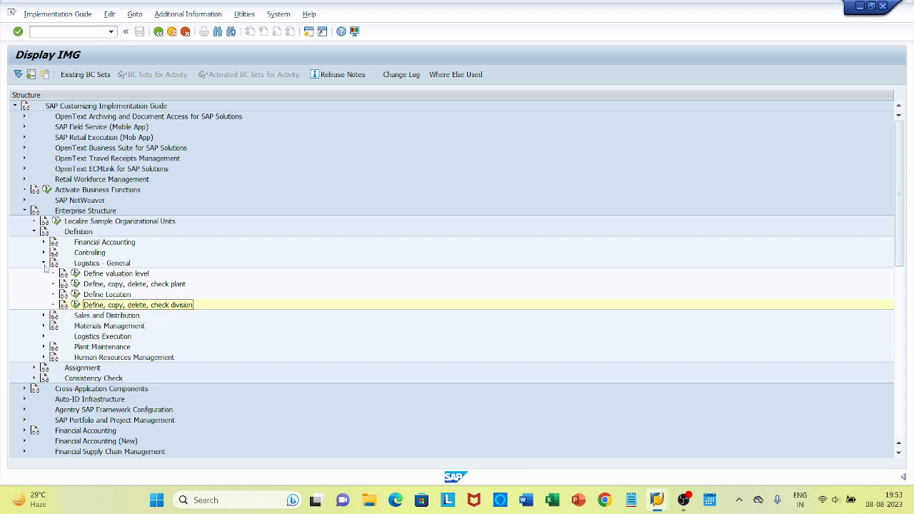
pyautogui.click(43, 263)
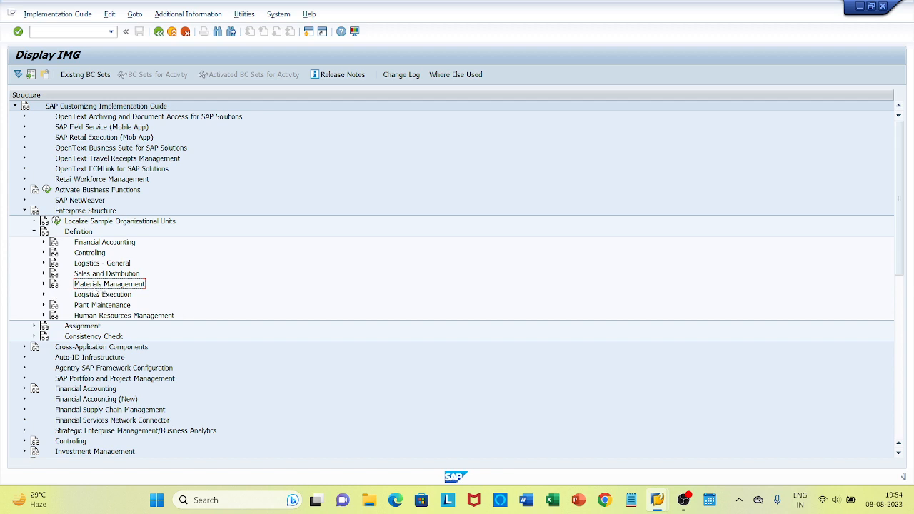
pyautogui.click(44, 285)
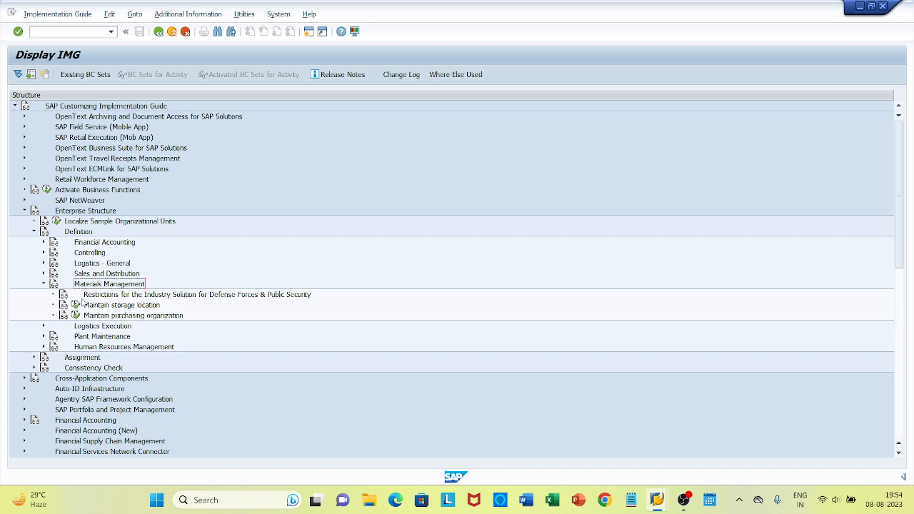
pyautogui.click(77, 305)
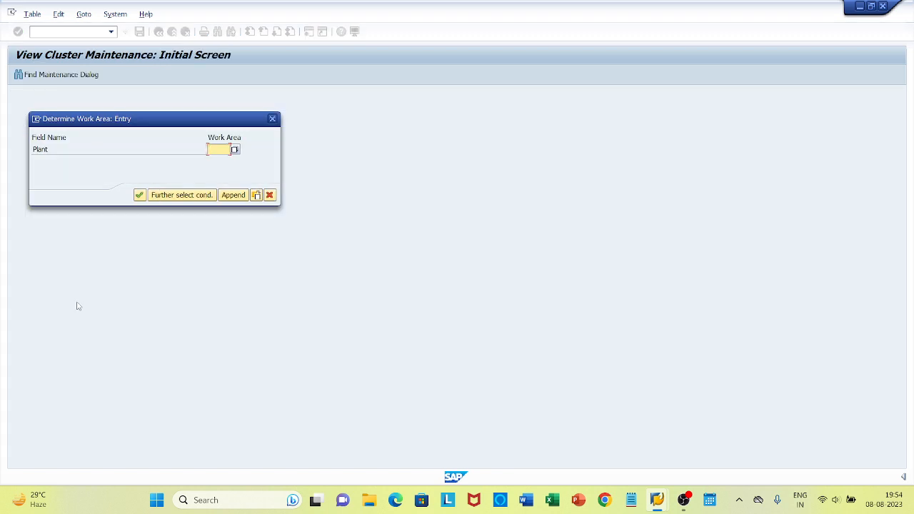
pyautogui.write('QPL1')
pyautogui.press('Return')
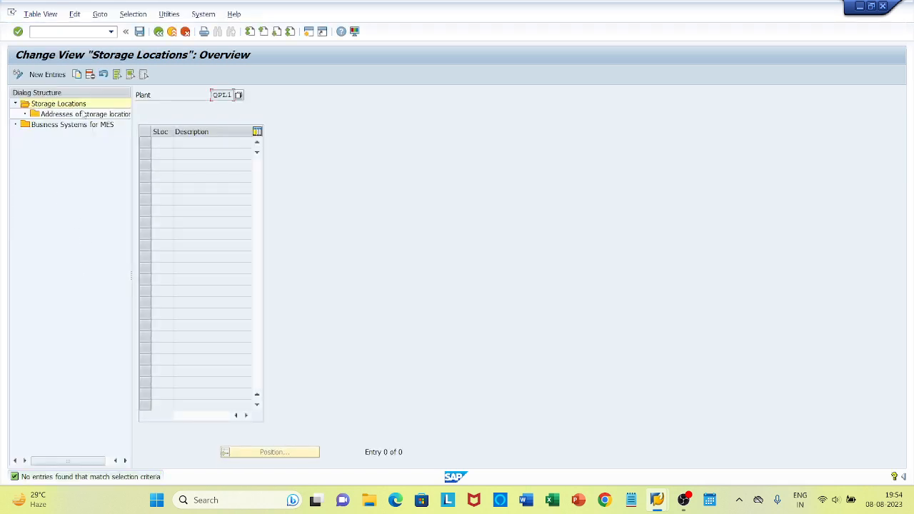
# Step: Start new entries for plant QPL1 and add storage location Q1 with the description RAW MATERIALS
pyautogui.click(47, 75)
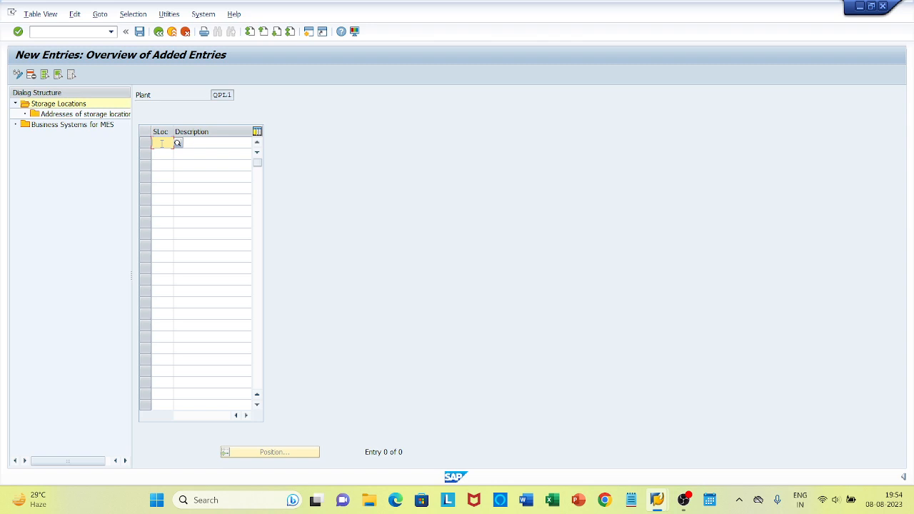
pyautogui.write('O1')
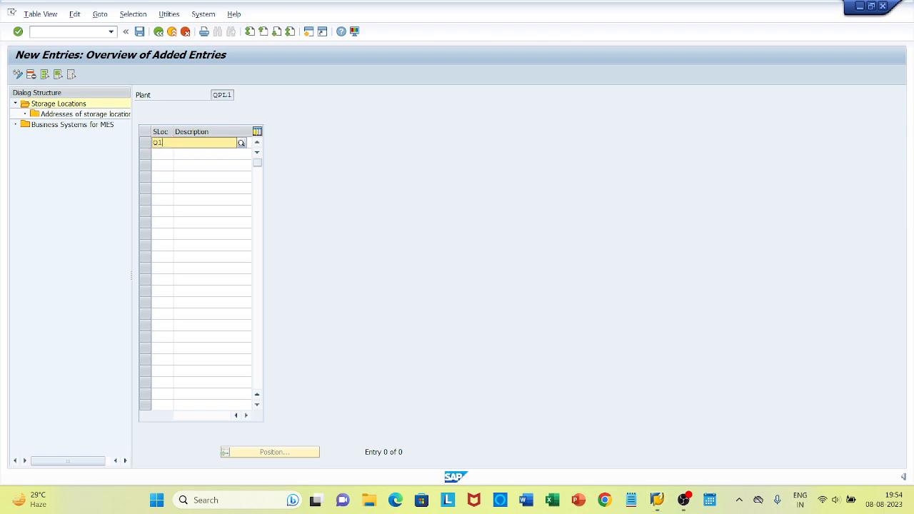
pyautogui.click(303, 165)
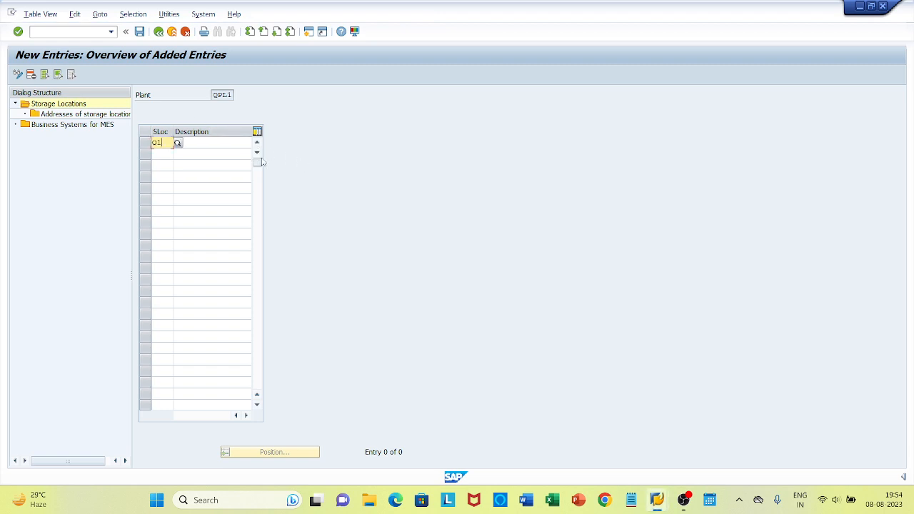
pyautogui.click(222, 148)
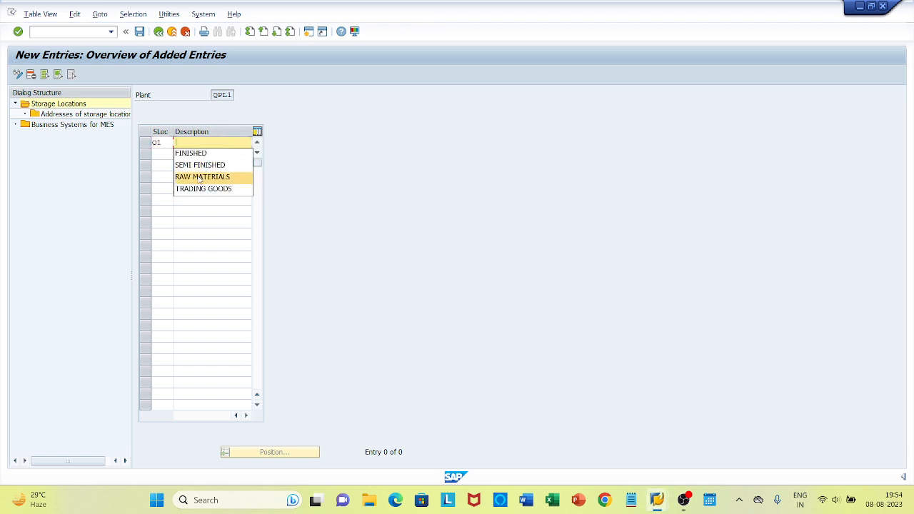
pyautogui.click(198, 176)
# Step: Add storage location Q2 with the description SEMI FINISHED on the second row
pyautogui.click(163, 154)
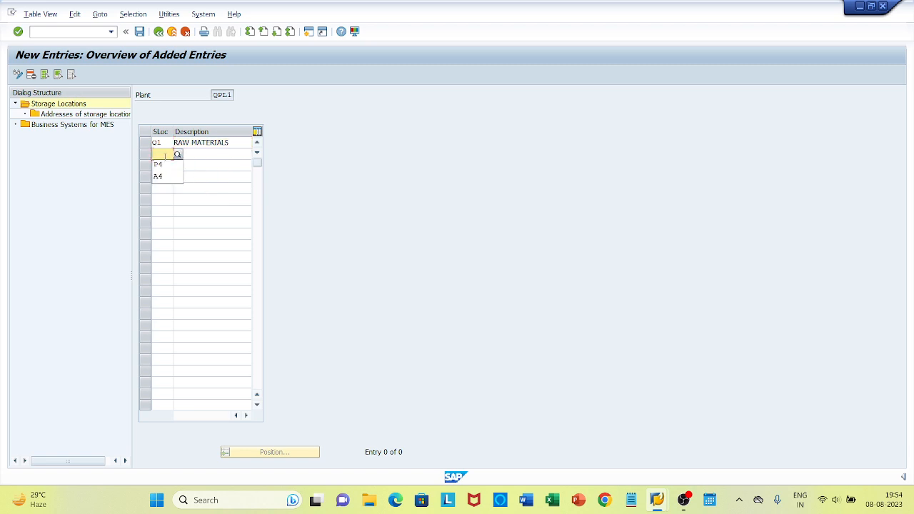
pyautogui.write('O2')
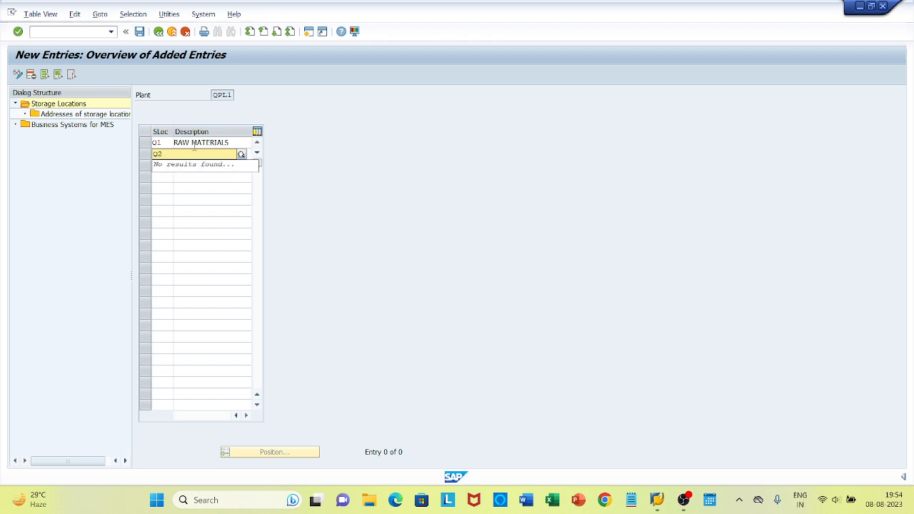
pyautogui.click(230, 152)
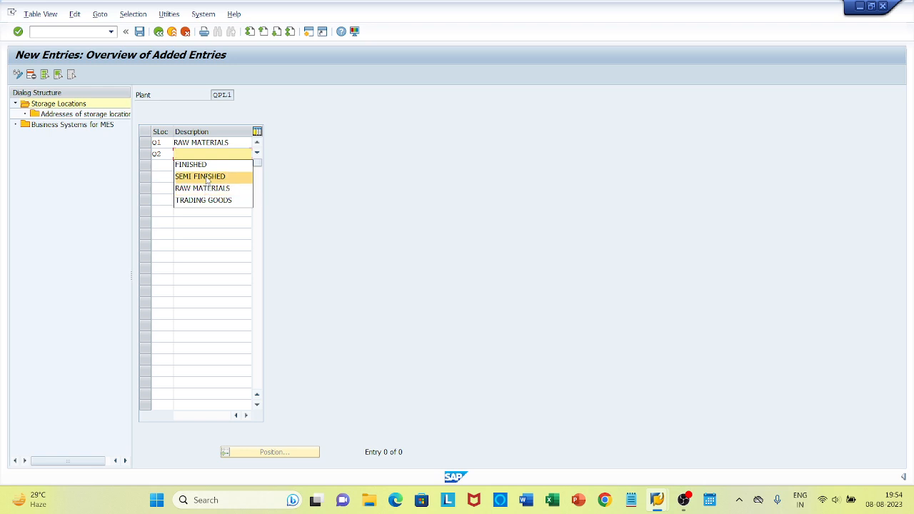
pyautogui.click(204, 177)
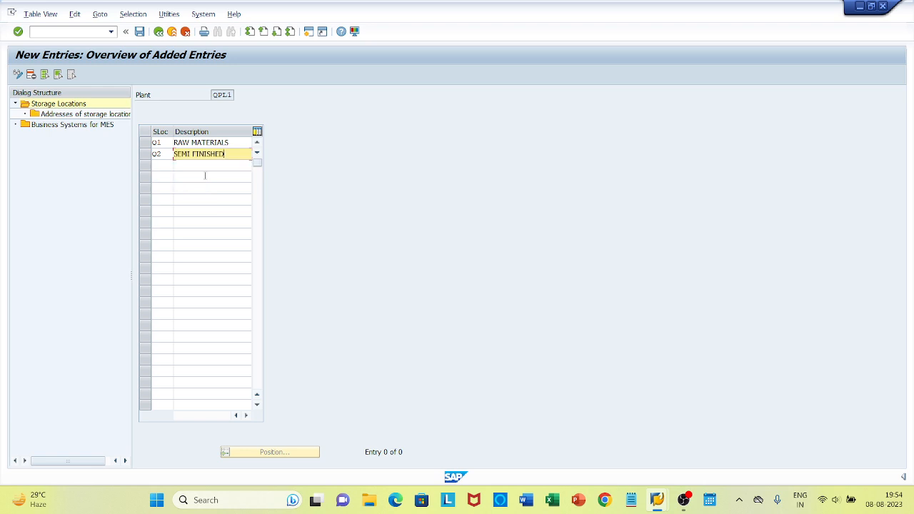
# Step: Add storage location Q3 with the description FINISHED on the third row
pyautogui.click(164, 164)
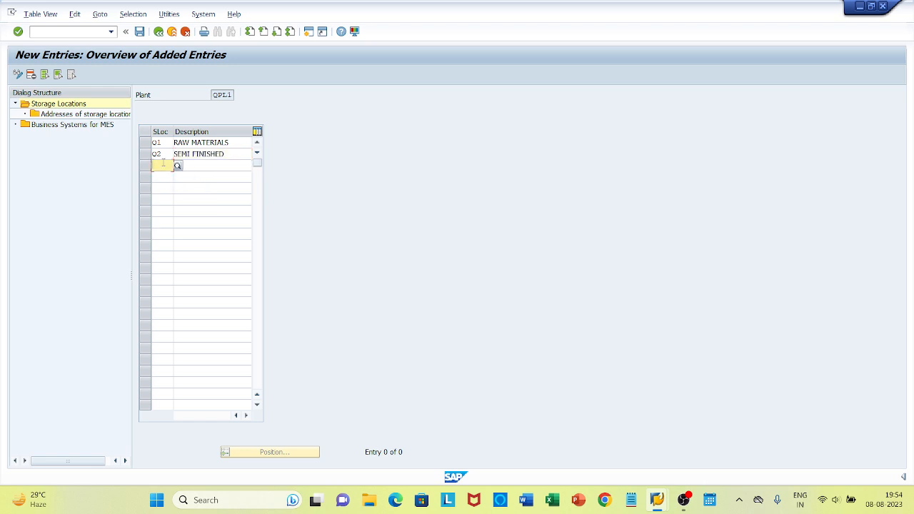
pyautogui.write('03')
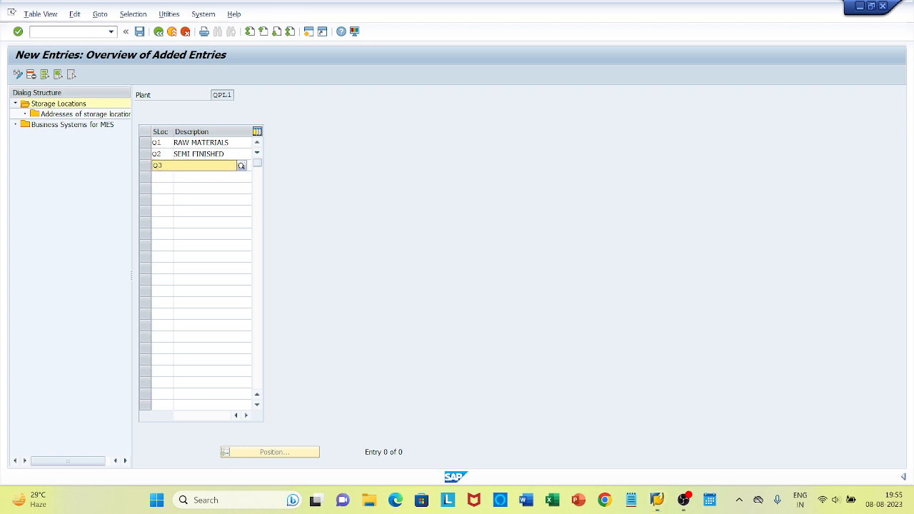
pyautogui.press('Tab')
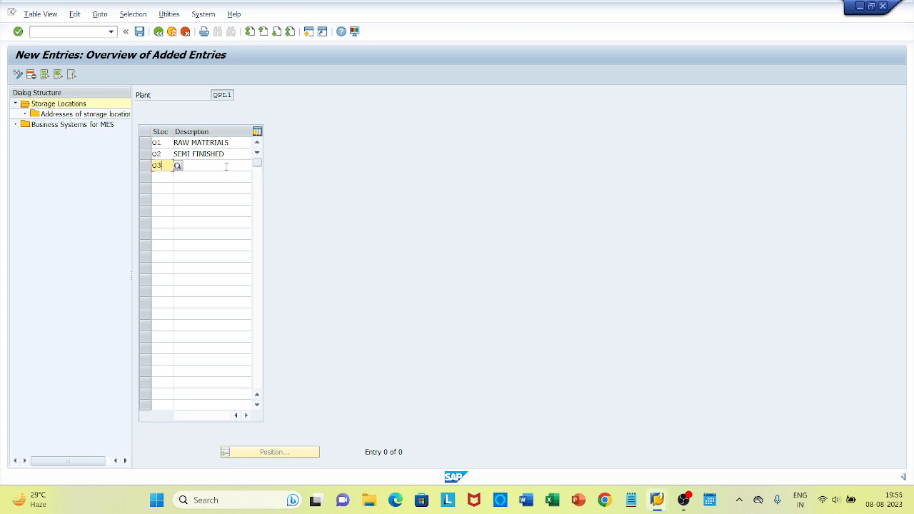
pyautogui.click(225, 165)
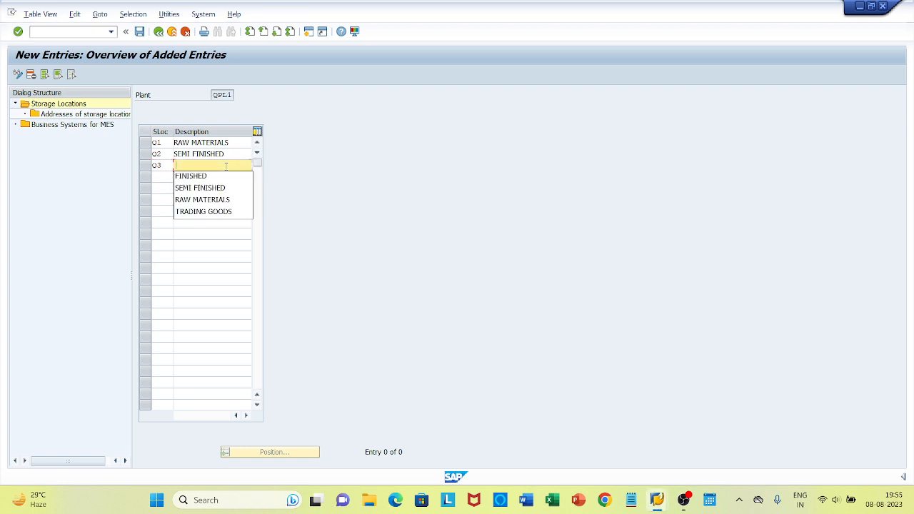
pyautogui.click(202, 178)
# Step: Add storage location Q4 with the description TRADING GOODS and confirm the entries
pyautogui.click(165, 178)
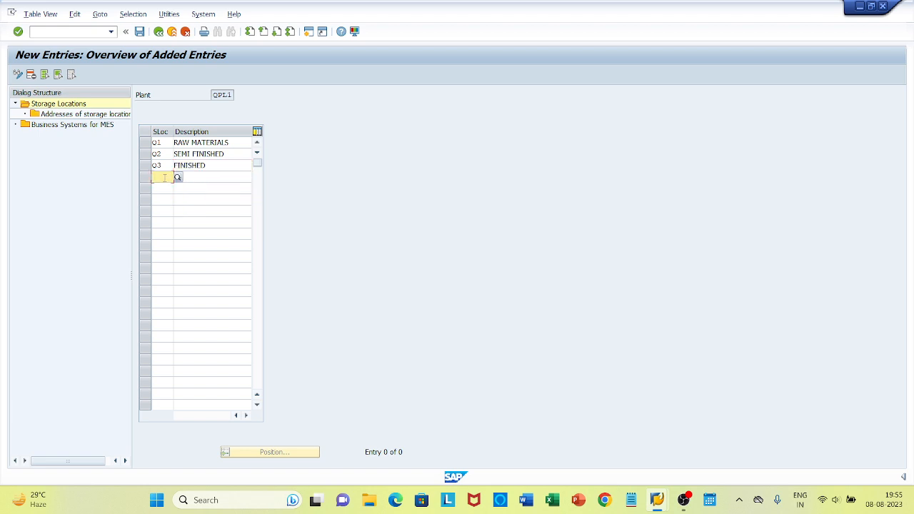
pyautogui.write('04')
pyautogui.click(231, 178)
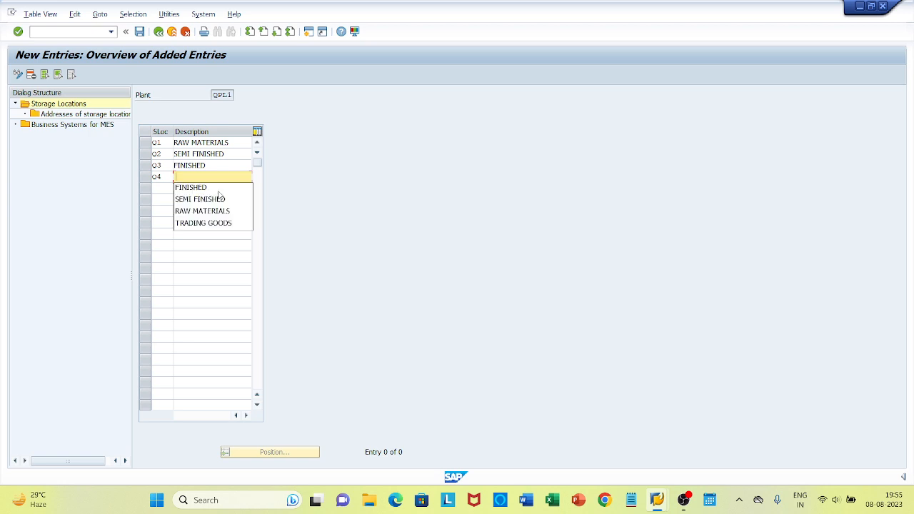
pyautogui.click(194, 224)
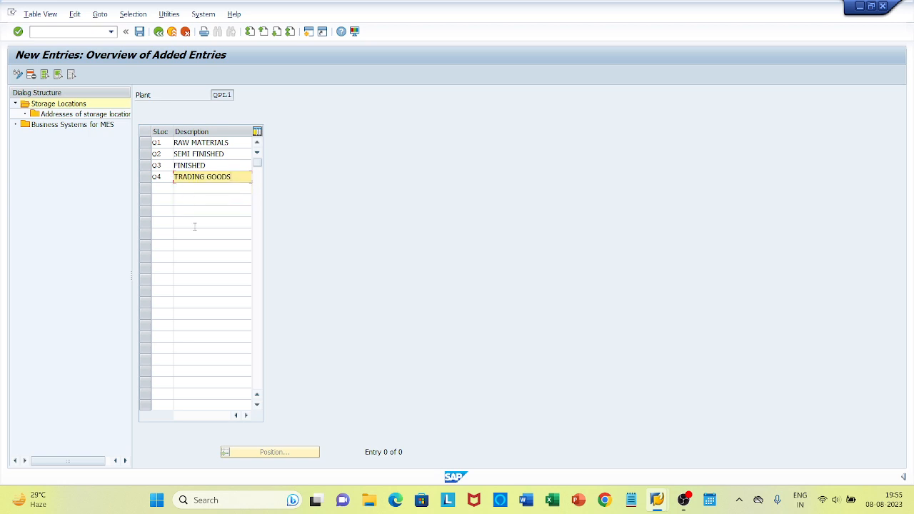
pyautogui.press('Return')
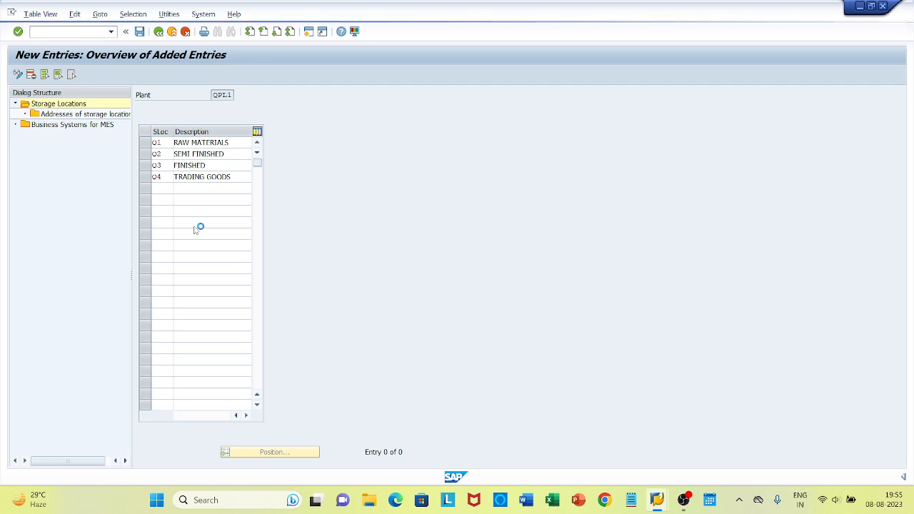
# Step: Save plant QPL1's storage locations under the QUADRANT PROJECT customizing request and return to the implementation guide
pyautogui.click(139, 32)
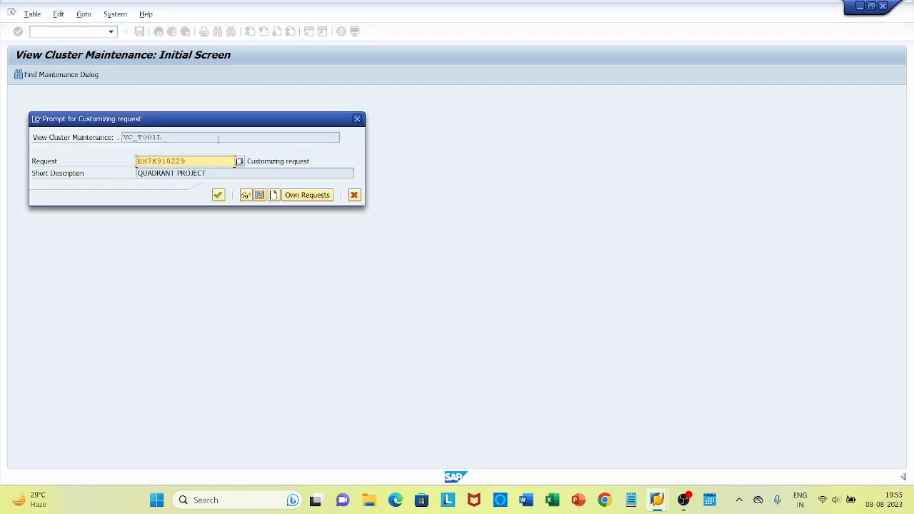
pyautogui.click(218, 195)
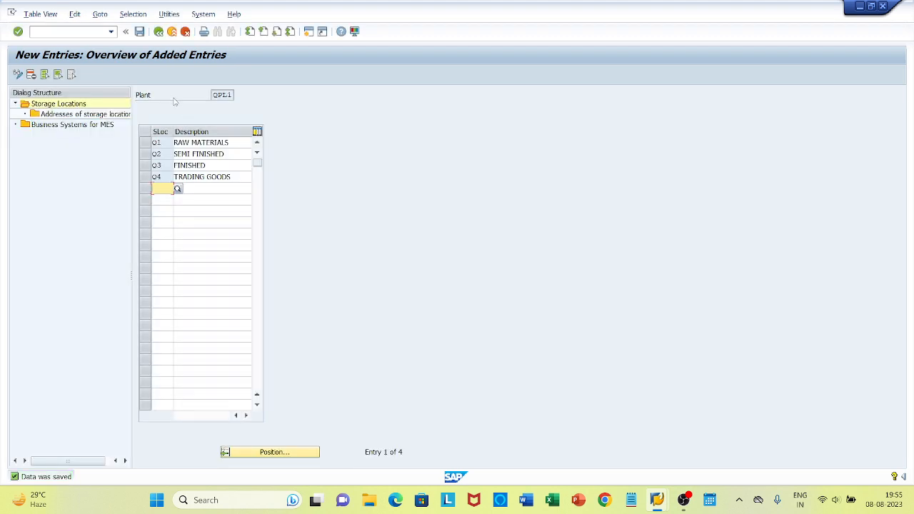
pyautogui.click(158, 32)
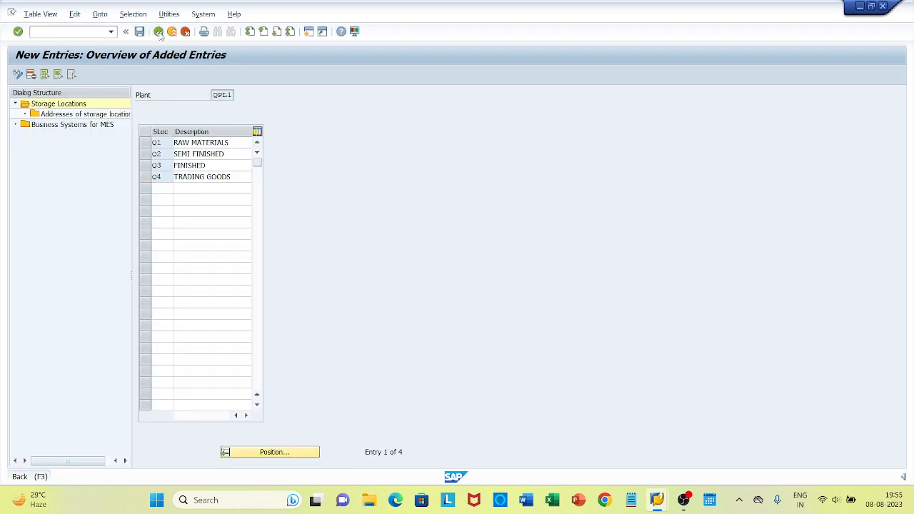
pyautogui.click(158, 33)
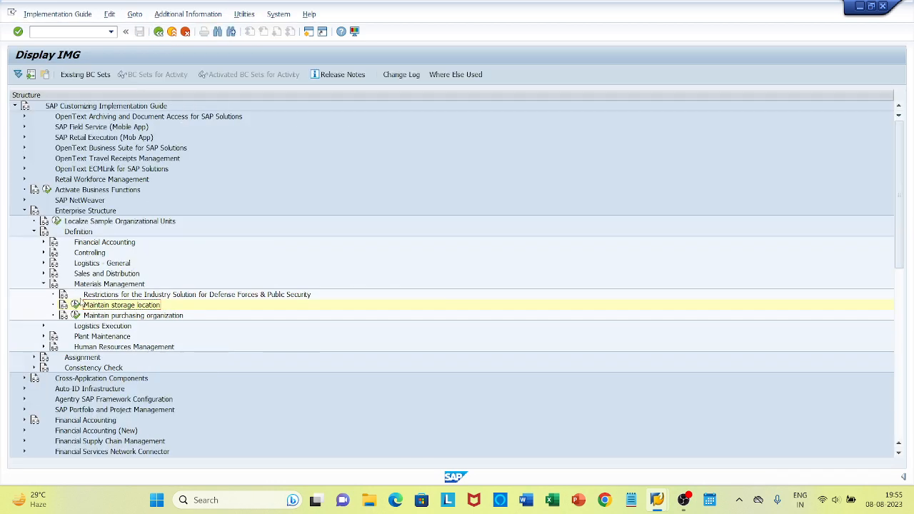
# Step: Open Maintain storage location again with plant QPL2 as the work area
pyautogui.click(75, 305)
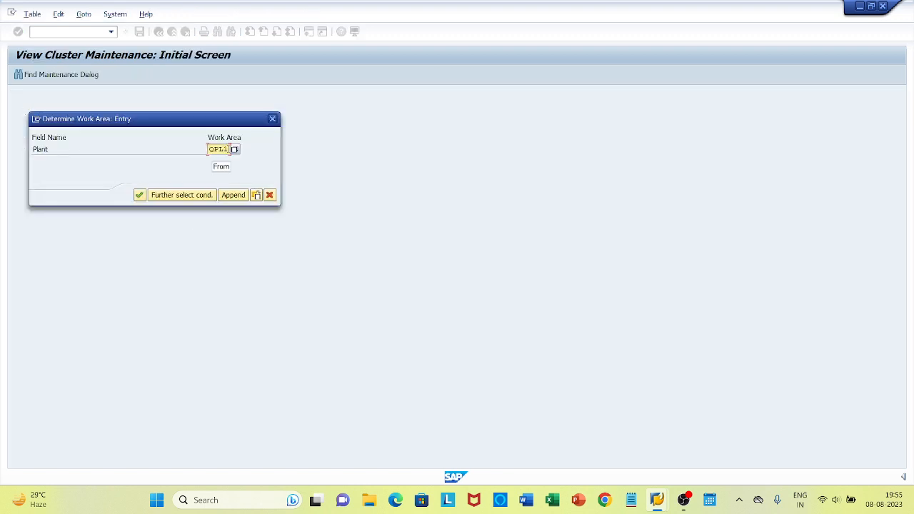
pyautogui.write('2')
pyautogui.press('Return')
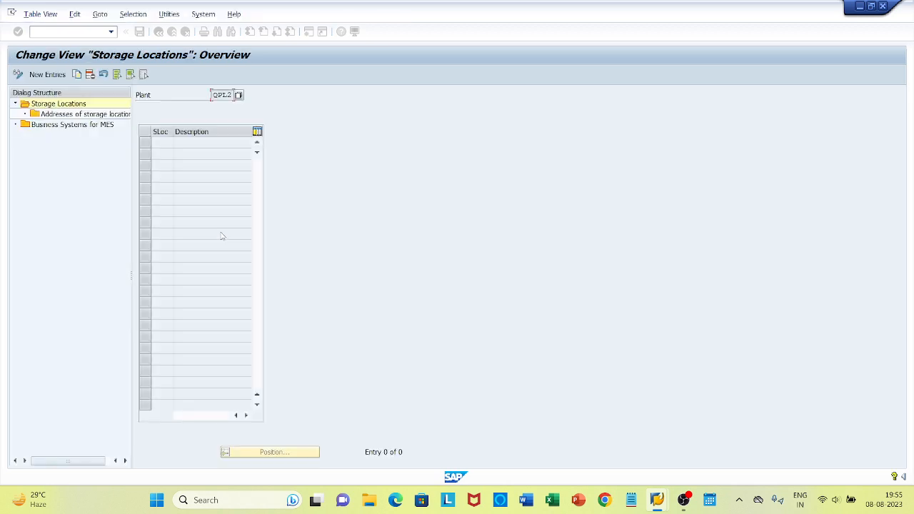
# Step: Start new storage location entries for plant QPL2 and add P1 with the description RAW MATERIALS
pyautogui.click(49, 74)
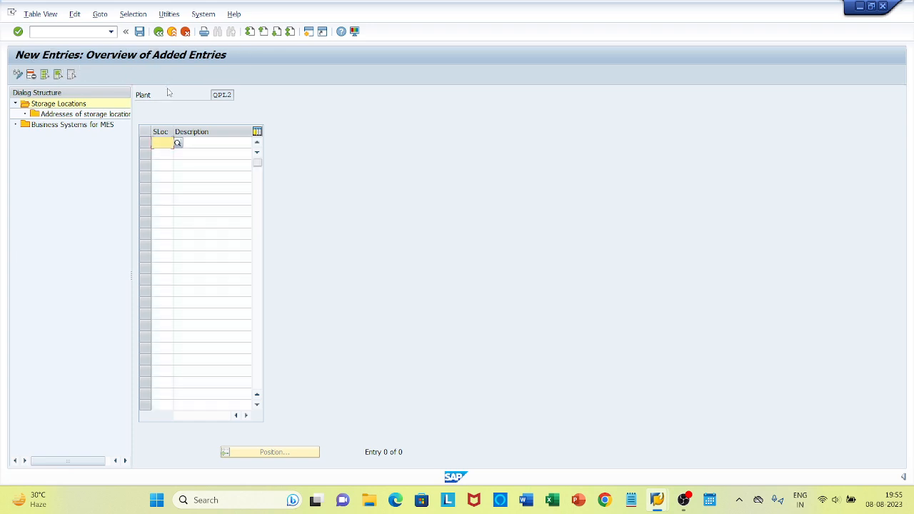
pyautogui.write('P1')
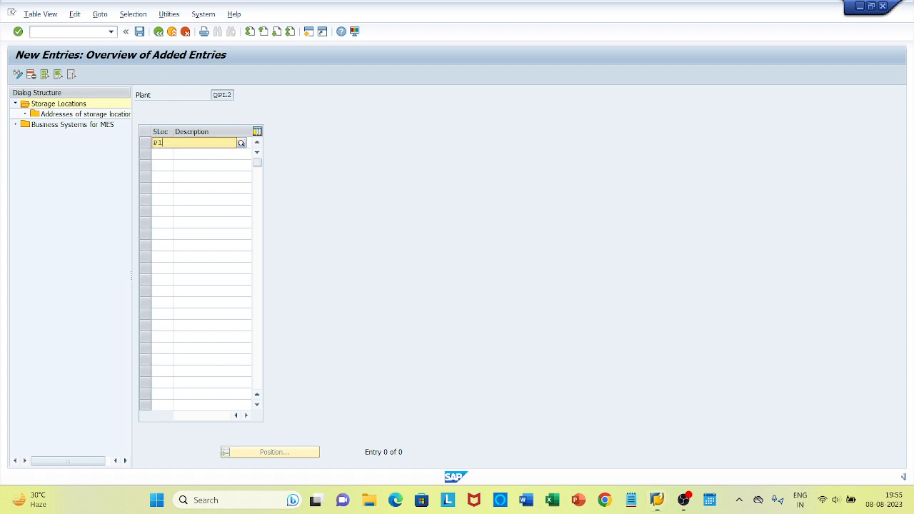
pyautogui.click(370, 106)
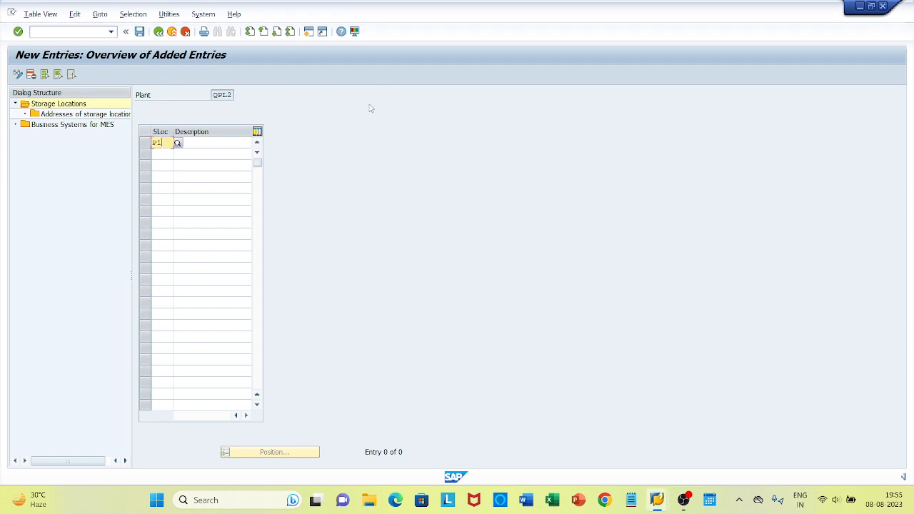
pyautogui.click(242, 142)
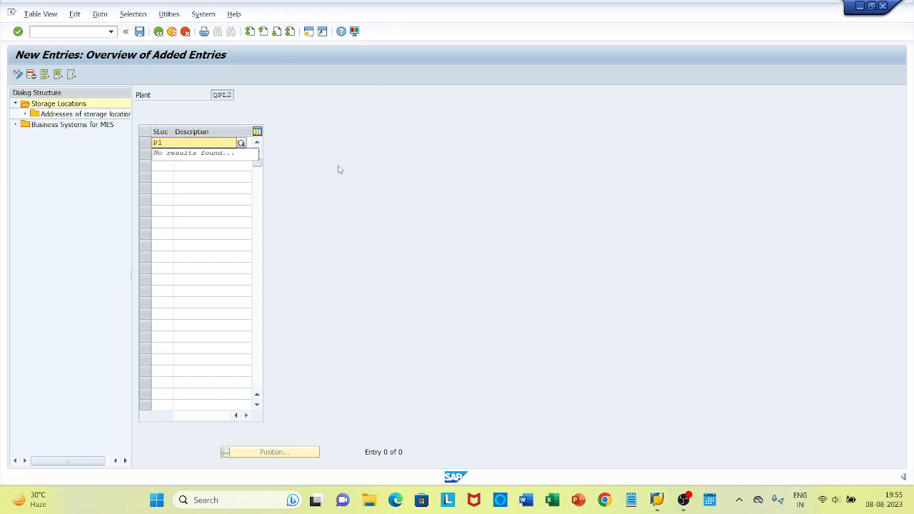
pyautogui.press('Tab')
pyautogui.click(225, 142)
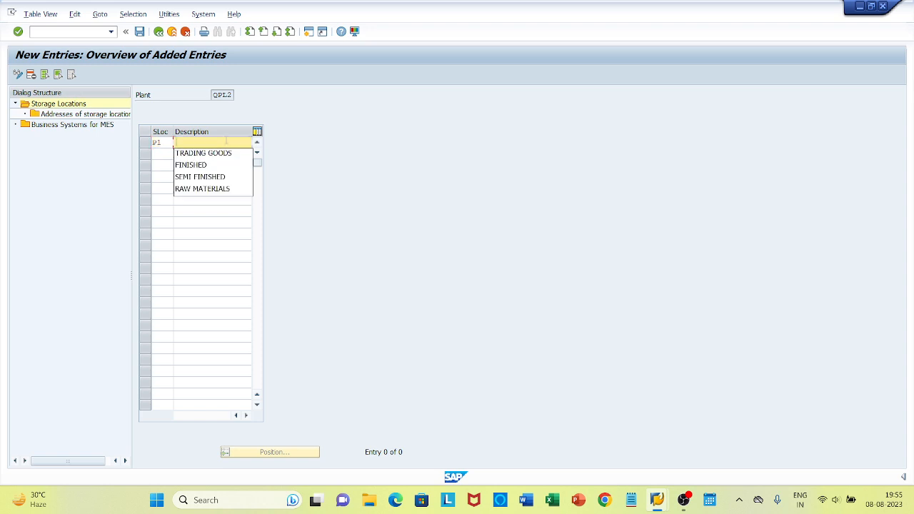
pyautogui.click(204, 191)
# Step: Add storage location P2 with the description SEMI FINISHED on the second row
pyautogui.click(162, 153)
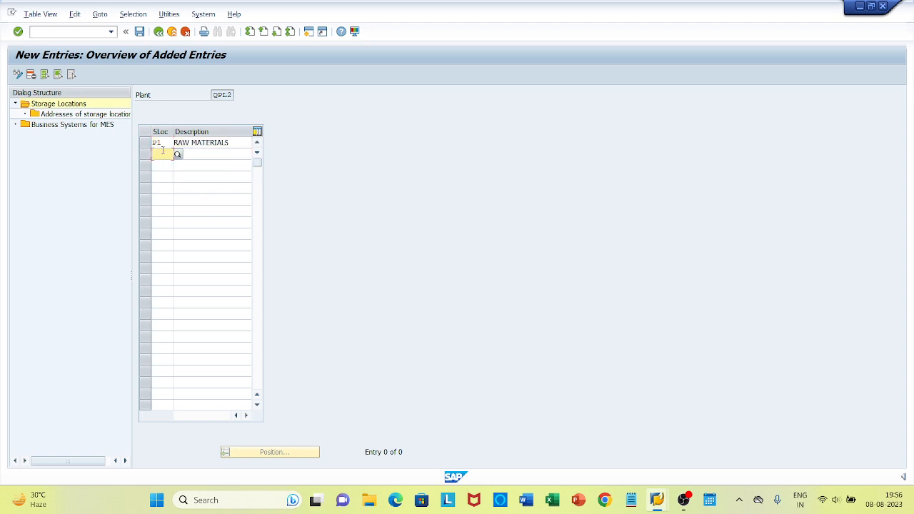
pyautogui.write('P2')
pyautogui.click(223, 153)
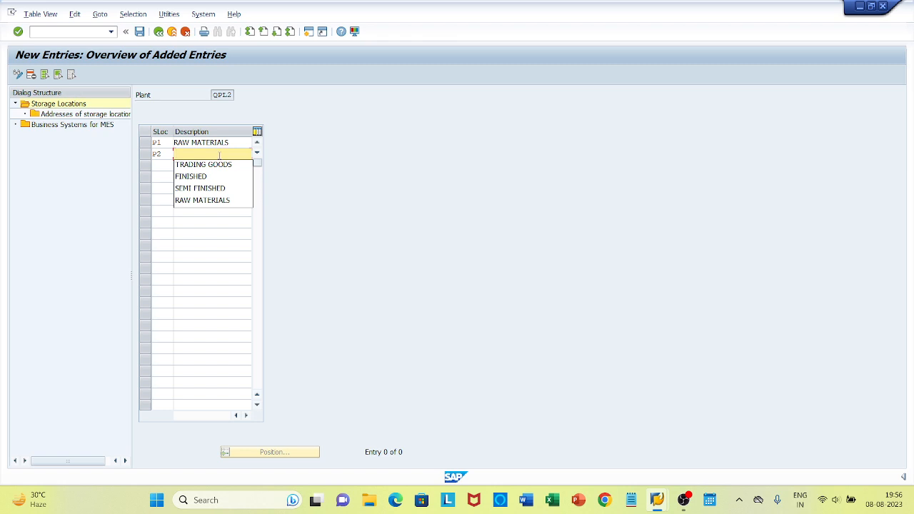
pyautogui.click(203, 188)
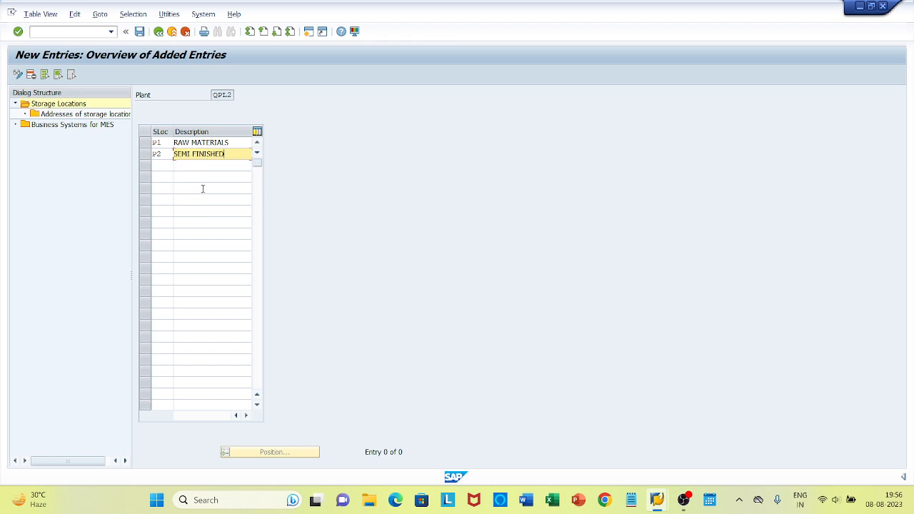
# Step: Add storage location P3 with the description FINISHED on the third row
pyautogui.click(162, 165)
pyautogui.write('P3')
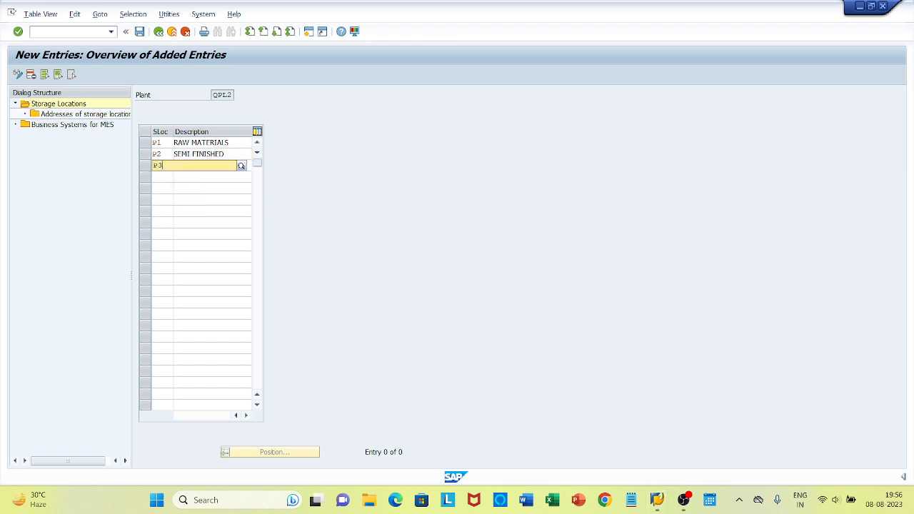
pyautogui.press('Tab')
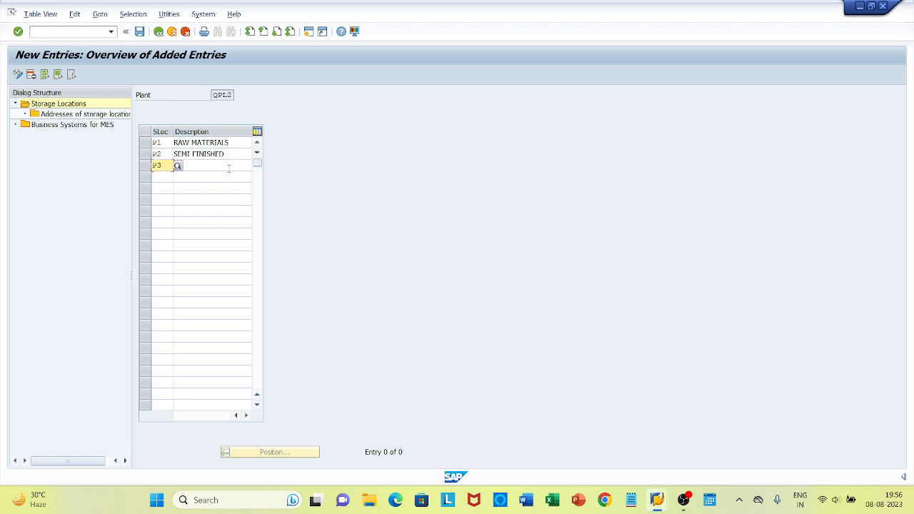
pyautogui.click(229, 166)
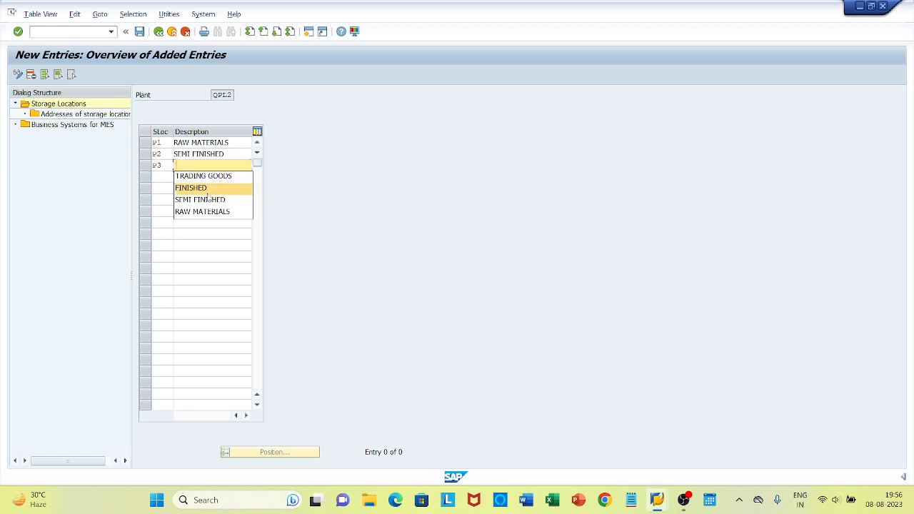
pyautogui.click(206, 189)
# Step: Add storage location P4 with the description TRADING GOODS and confirm the entries
pyautogui.press('Tab')
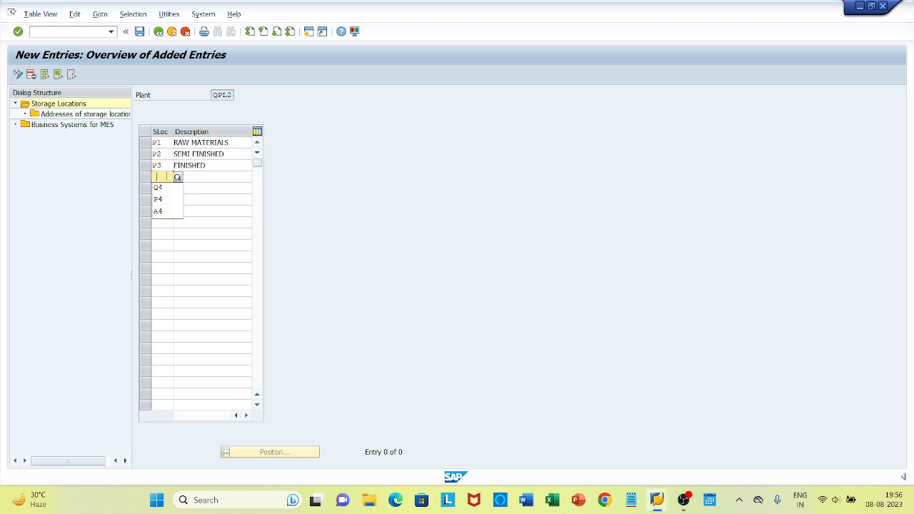
pyautogui.write('P4')
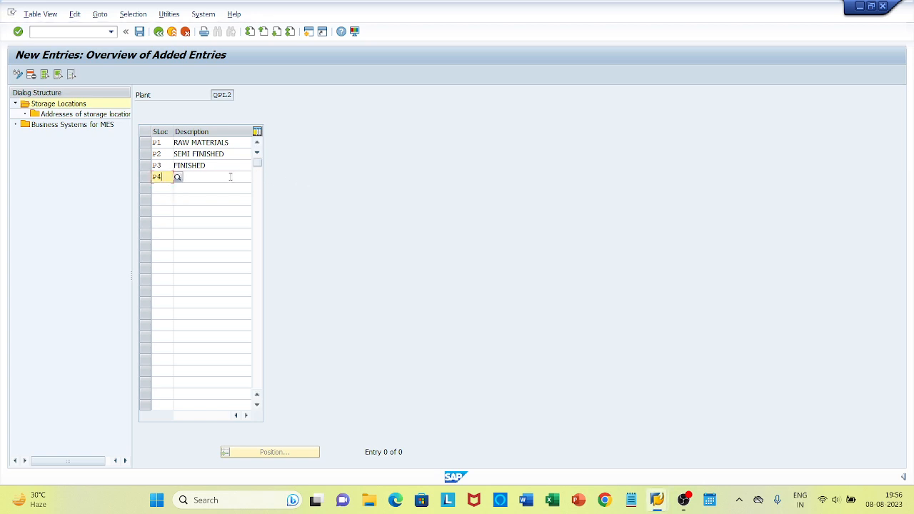
pyautogui.click(231, 177)
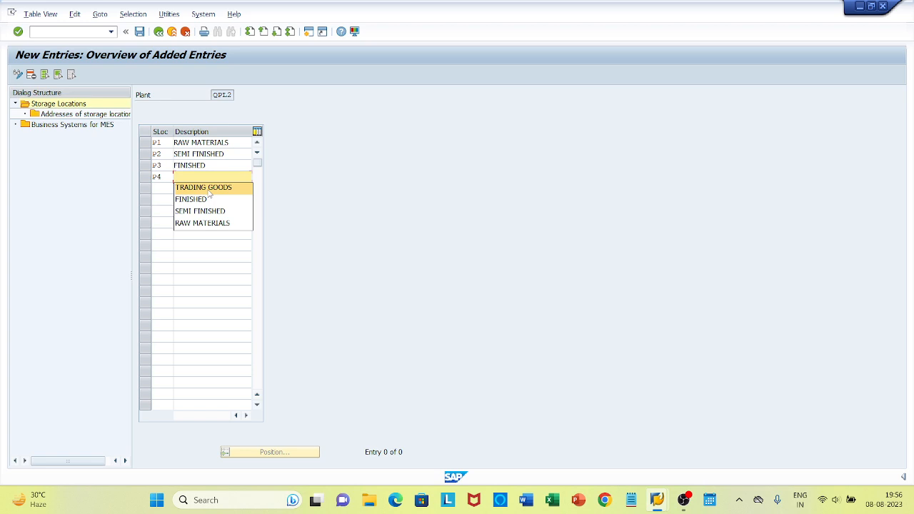
pyautogui.click(209, 189)
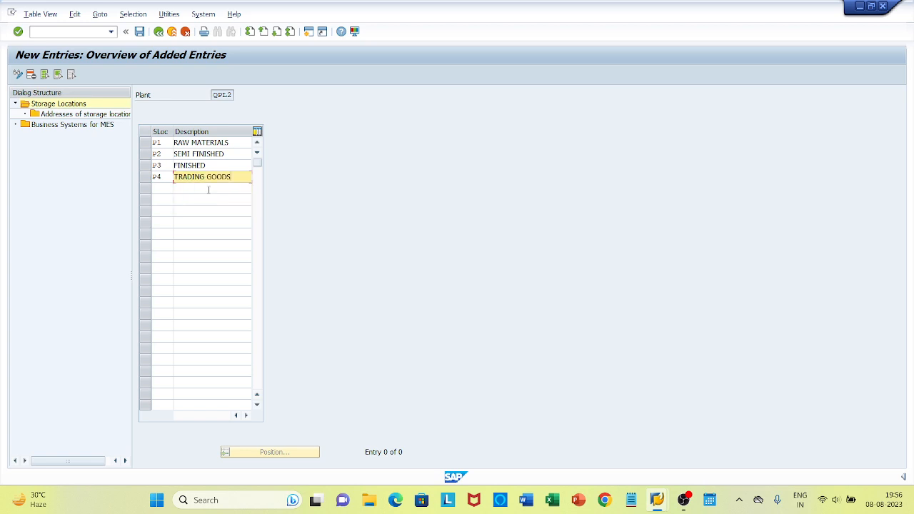
pyautogui.press('Return')
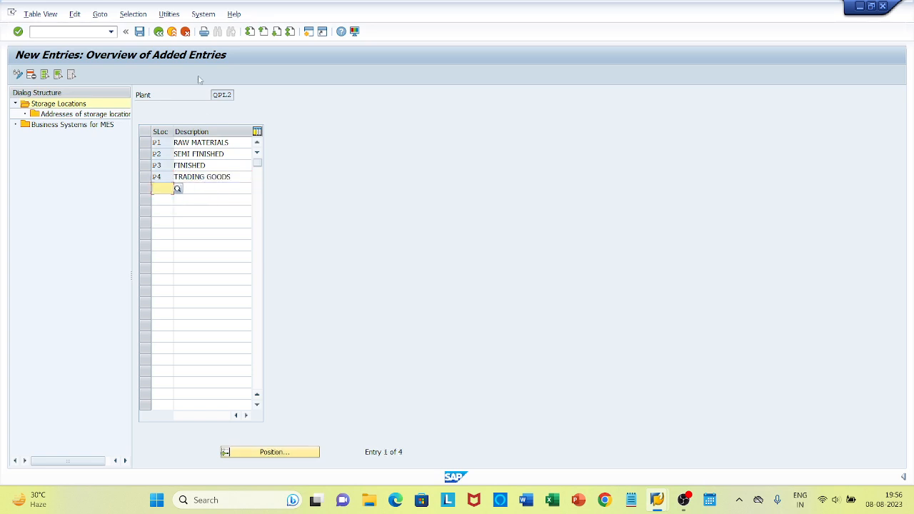
# Step: Save plant QPL2's storage locations under the QUADRANT PROJECT customizing request and return to the implementation guide
pyautogui.click(141, 32)
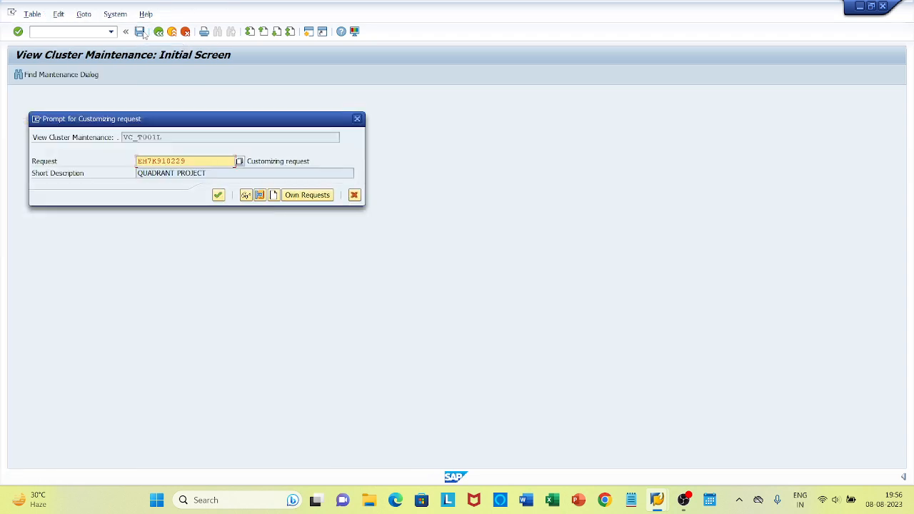
pyautogui.click(218, 195)
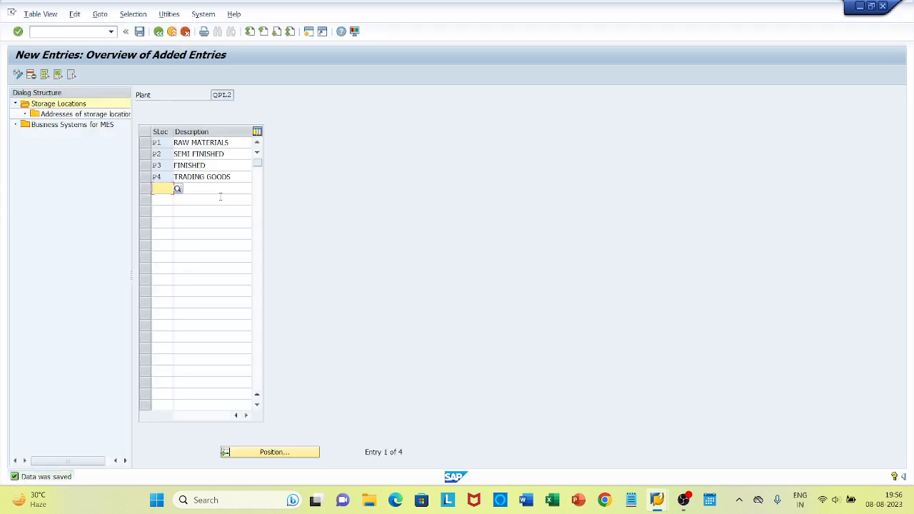
pyautogui.click(159, 31)
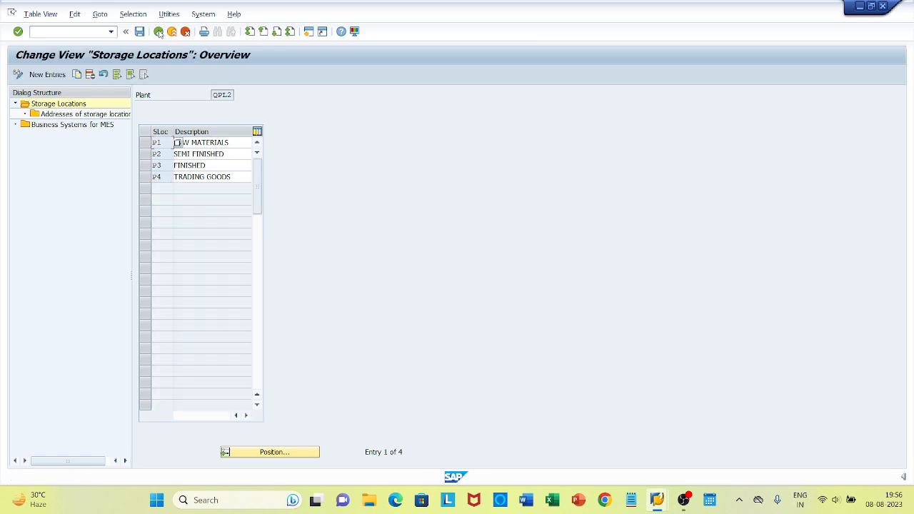
pyautogui.click(159, 32)
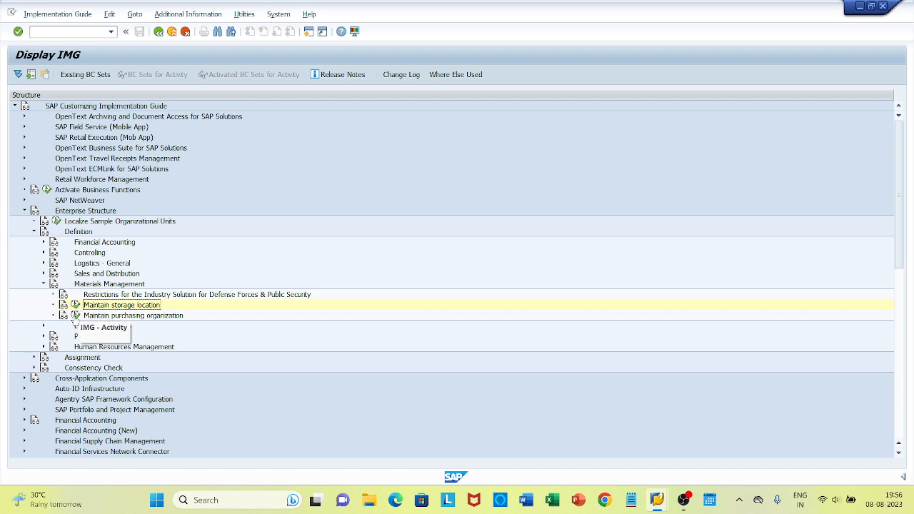
# Step: Open Maintain purchasing organization and position the list at purchasing organization 0009
pyautogui.click(75, 316)
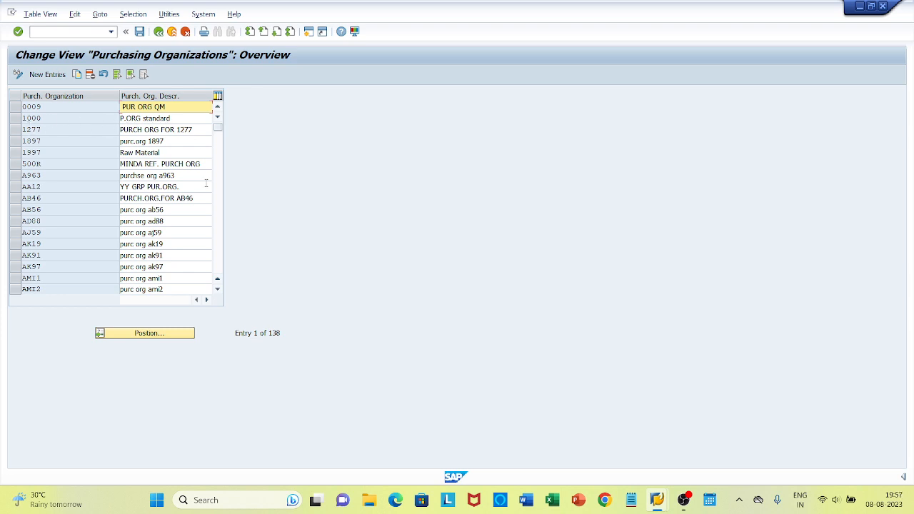
pyautogui.click(156, 339)
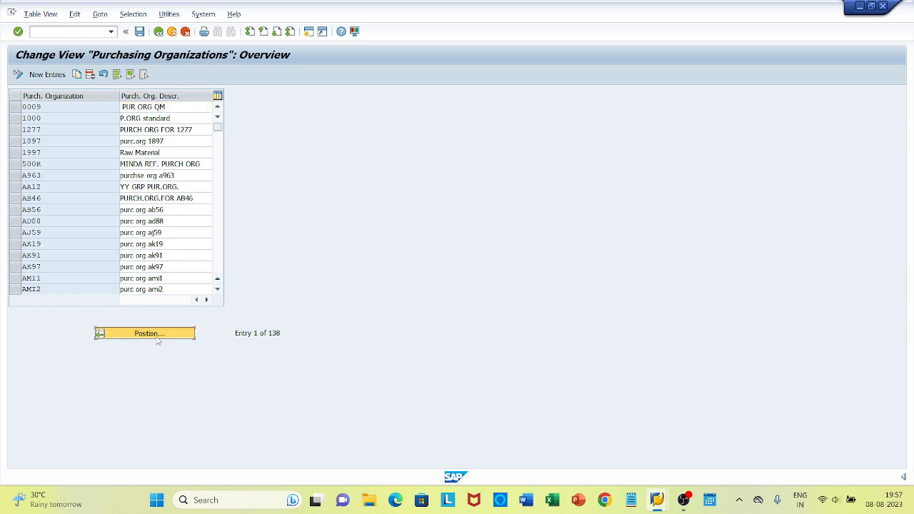
pyautogui.write('000')
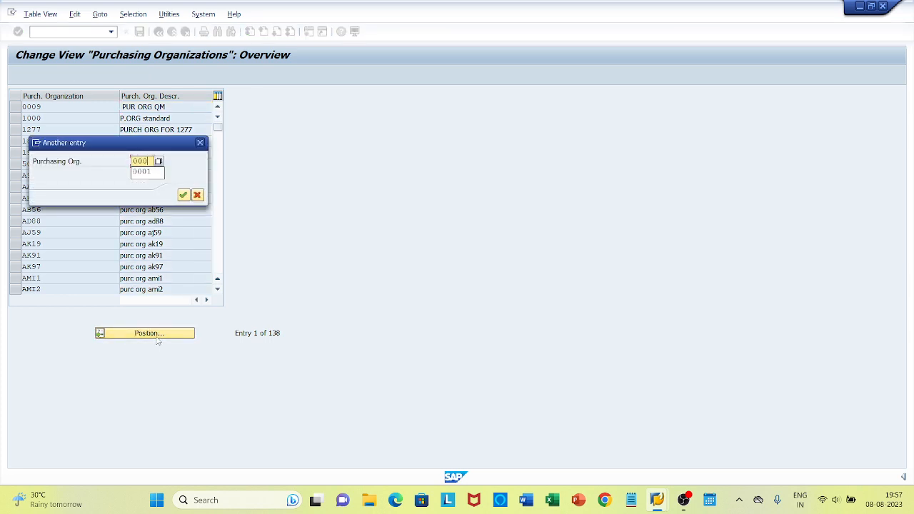
pyautogui.write('9')
pyautogui.press('Return')
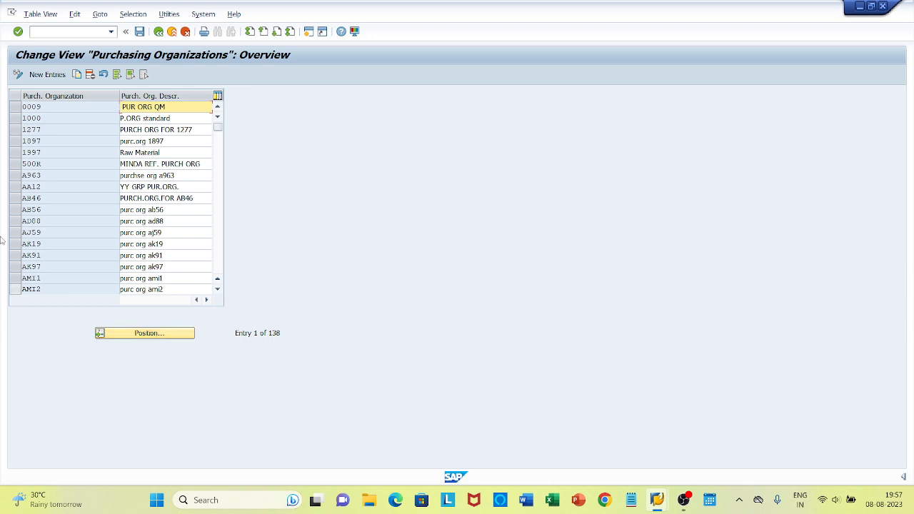
# Step: Copy purchasing organization 1000 and replace the copy's code with QPLO
pyautogui.click(15, 118)
pyautogui.click(77, 74)
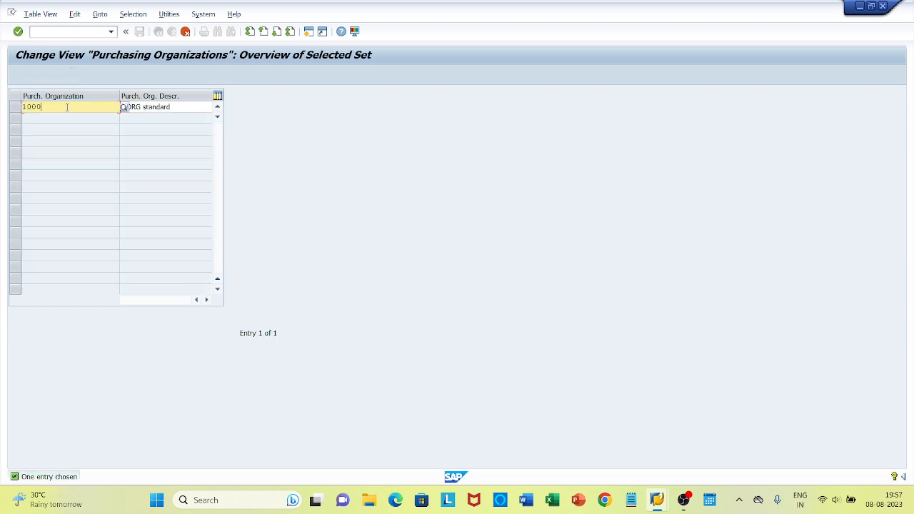
pyautogui.click(67, 108)
pyautogui.press('BackSpace')
pyautogui.press('BackSpace')
pyautogui.press('BackSpace')
pyautogui.press('BackSpace')
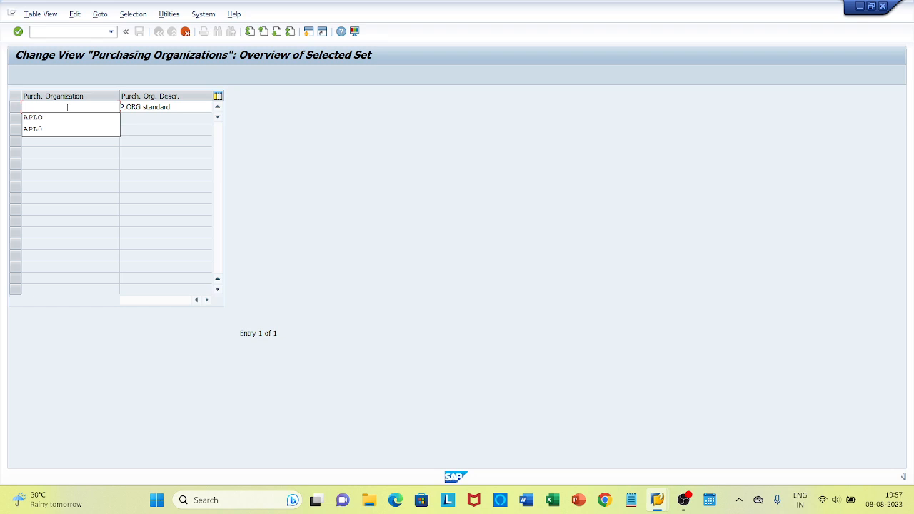
pyautogui.doubleClick(67, 107)
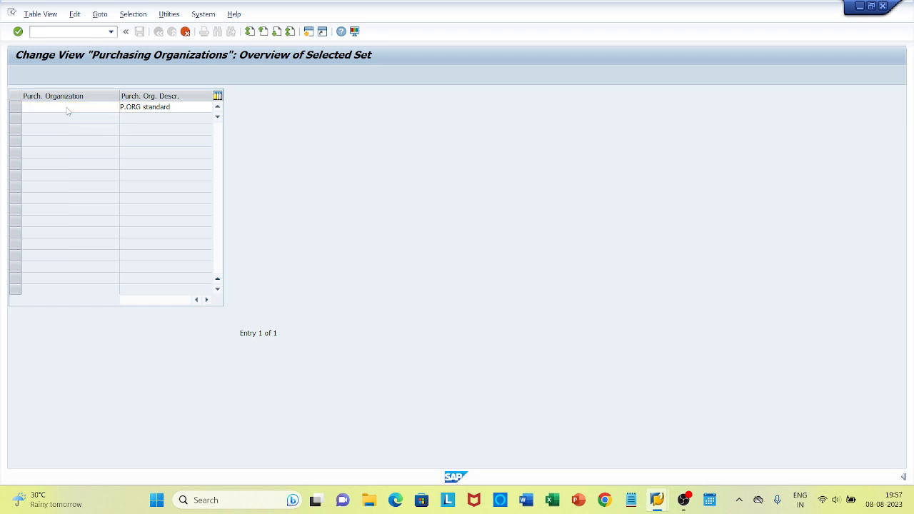
pyautogui.write('QPL')
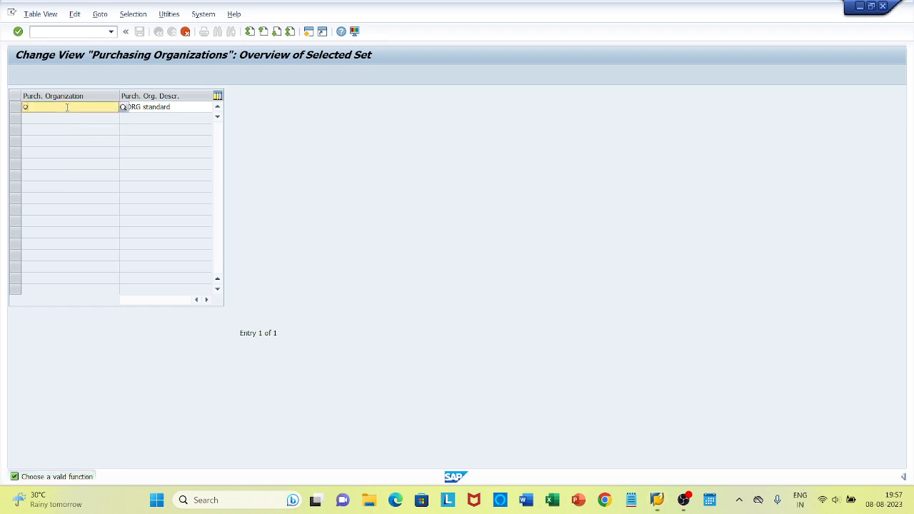
pyautogui.write('O')
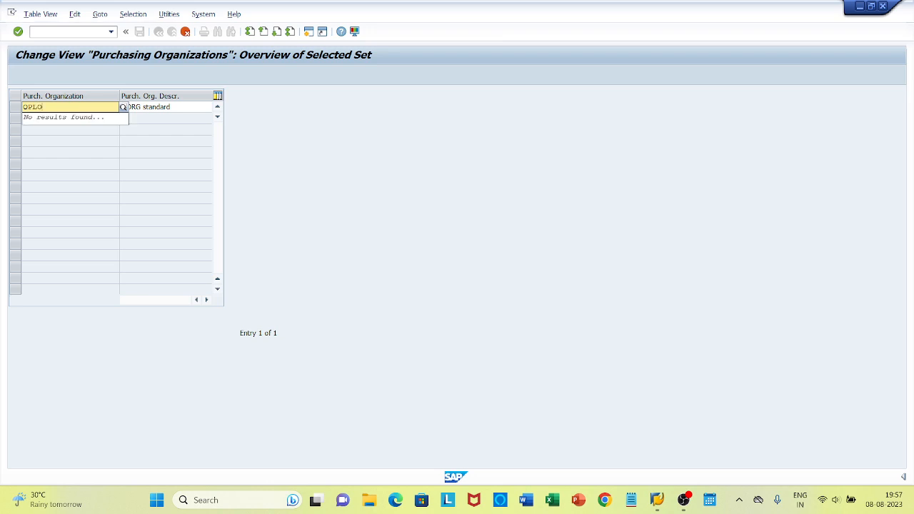
pyautogui.click(314, 143)
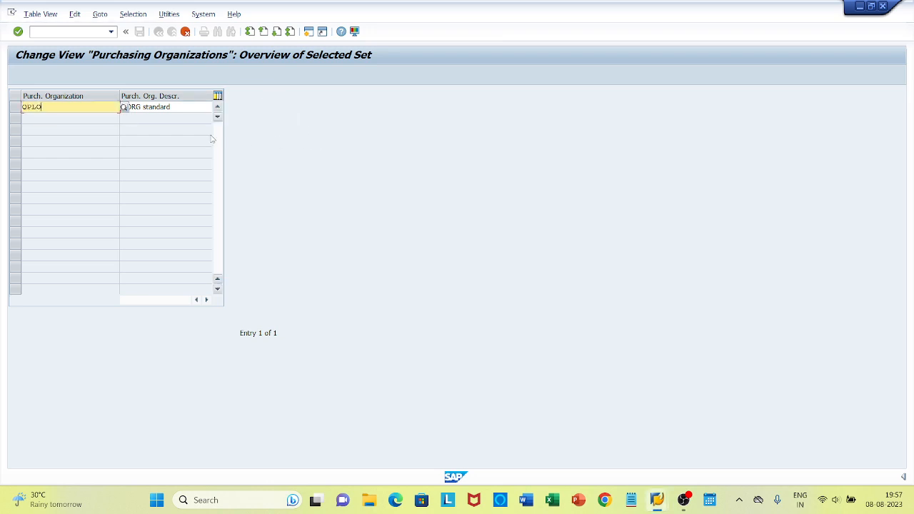
# Step: Replace the copied purchasing organization's description with QUADRANT PUR. ORG
pyautogui.click(184, 106)
pyautogui.press('BackSpace')
pyautogui.press('BackSpace')
pyautogui.press('BackSpace')
pyautogui.press('BackSpace')
pyautogui.press('BackSpace')
pyautogui.press('BackSpace')
pyautogui.press('BackSpace')
pyautogui.press('BackSpace')
pyautogui.press('BackSpace')
pyautogui.press('BackSpace')
pyautogui.press('BackSpace')
pyautogui.press('BackSpace')
pyautogui.press('BackSpace')
pyautogui.press('BackSpace')
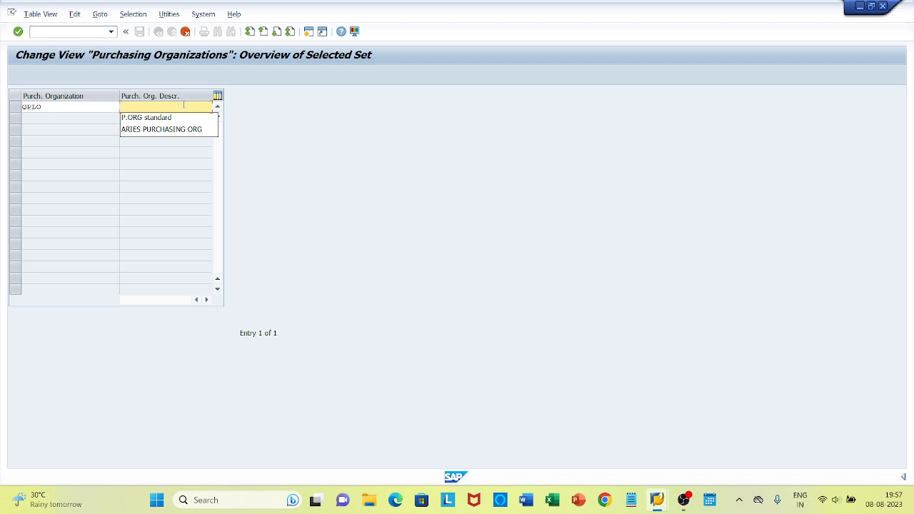
pyautogui.write('QUADRANT PUR. ORG.')
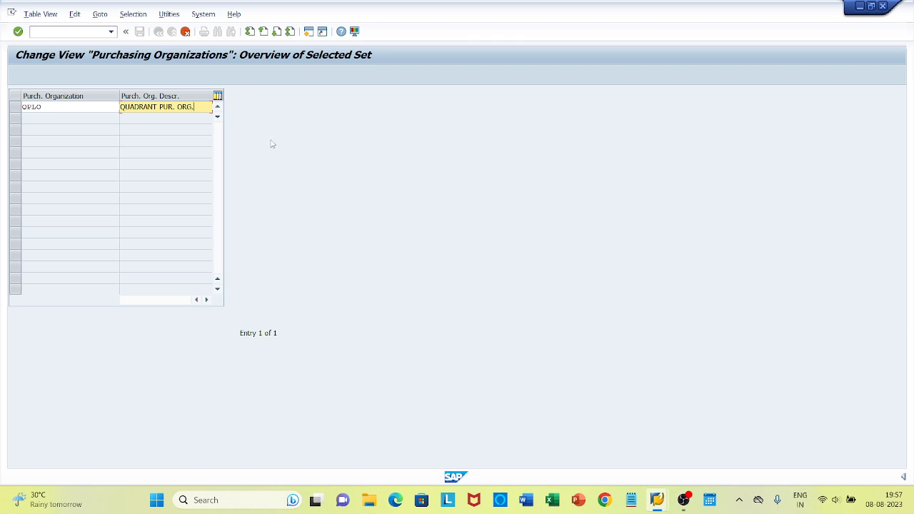
# Step: Confirm the copied purchasing organization and save it under the QUADRANT PROJECT customizing request
pyautogui.press('Return')
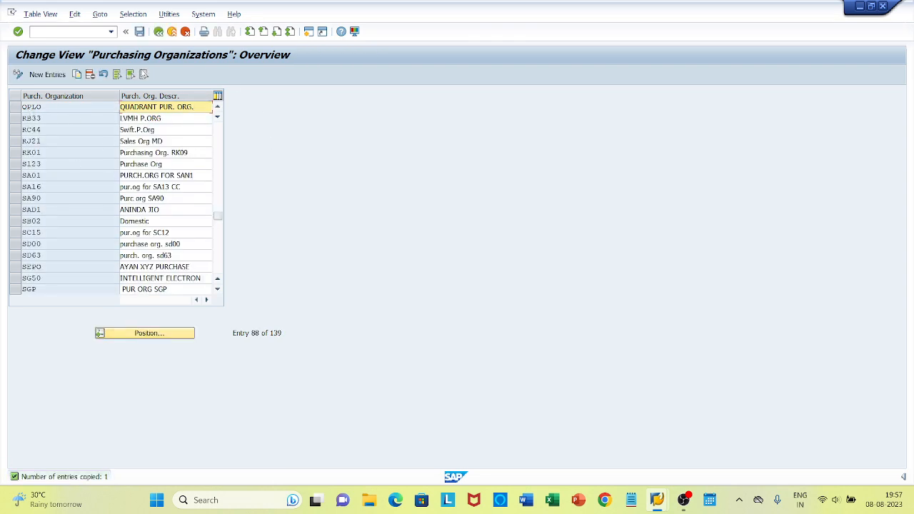
pyautogui.click(139, 31)
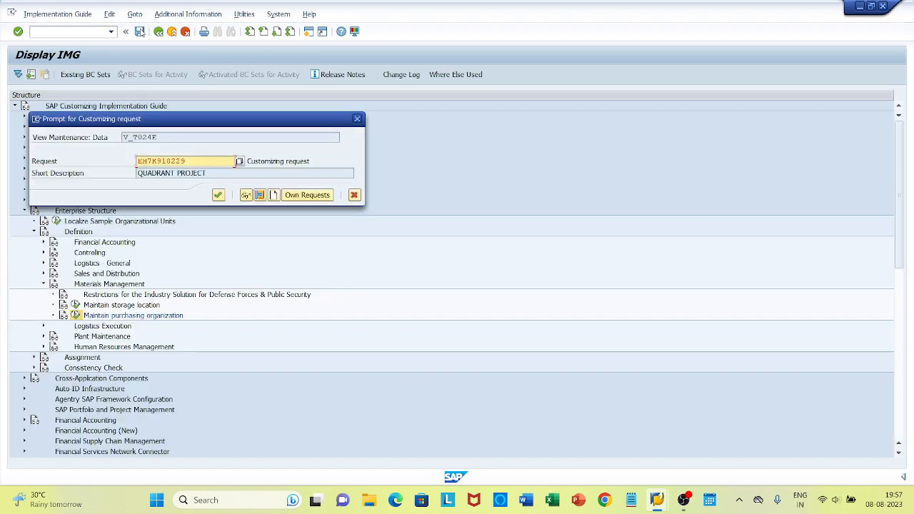
pyautogui.click(218, 195)
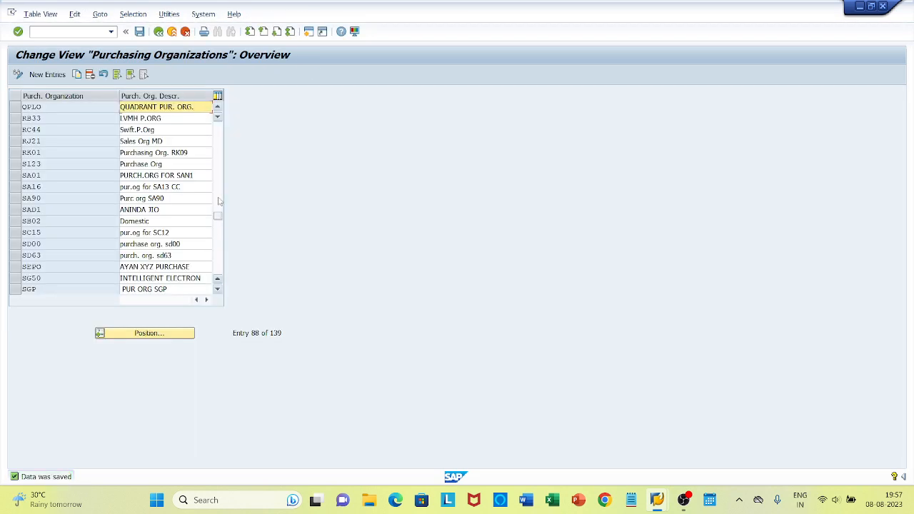
# Step: Return to the implementation guide and open Create Purchasing Groups under Materials Management, Purchasing
pyautogui.click(158, 31)
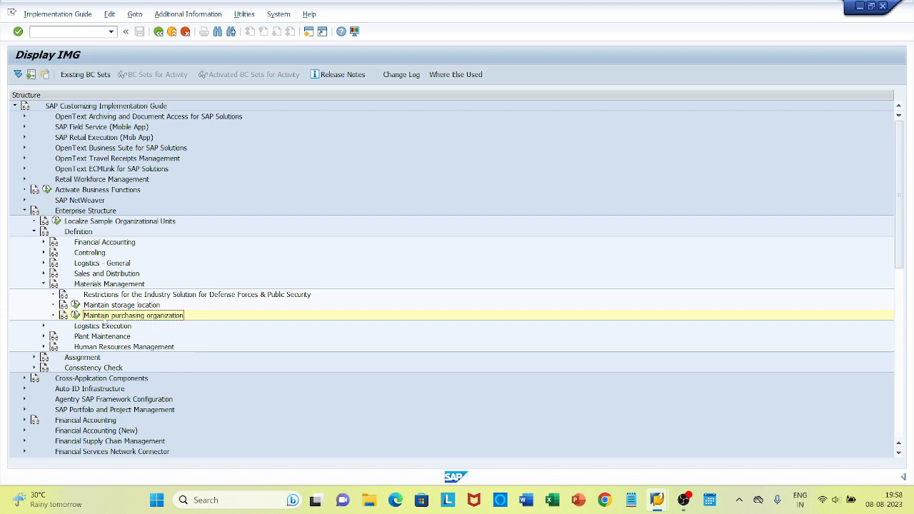
pyautogui.scroll(-3, 86, 401)
pyautogui.scroll(-7, 85, 402)
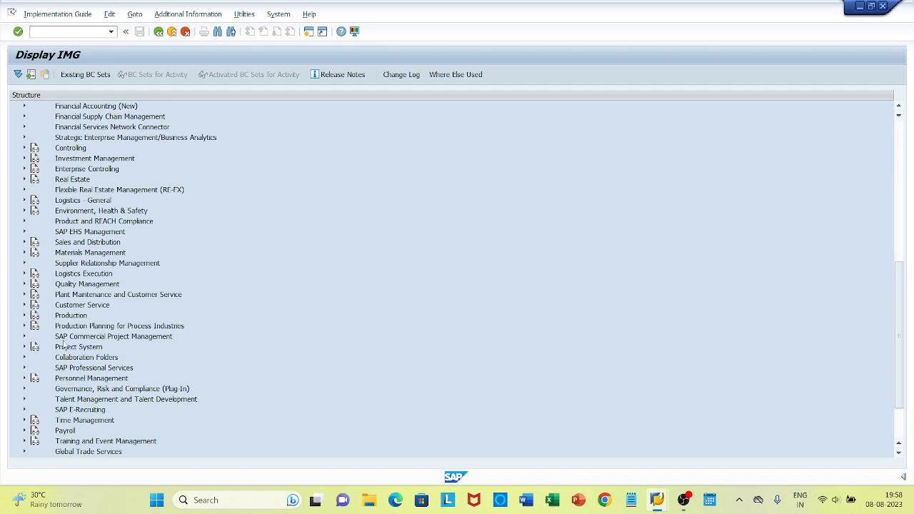
pyautogui.click(25, 252)
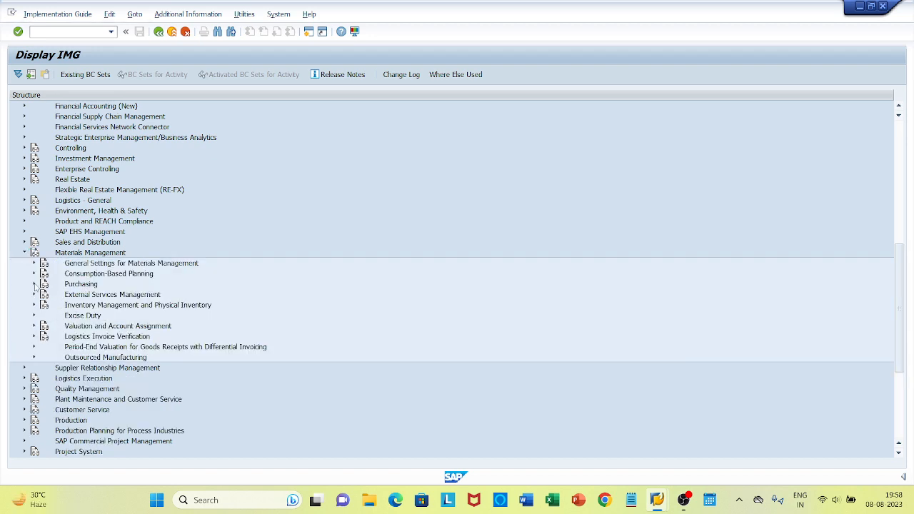
pyautogui.click(33, 284)
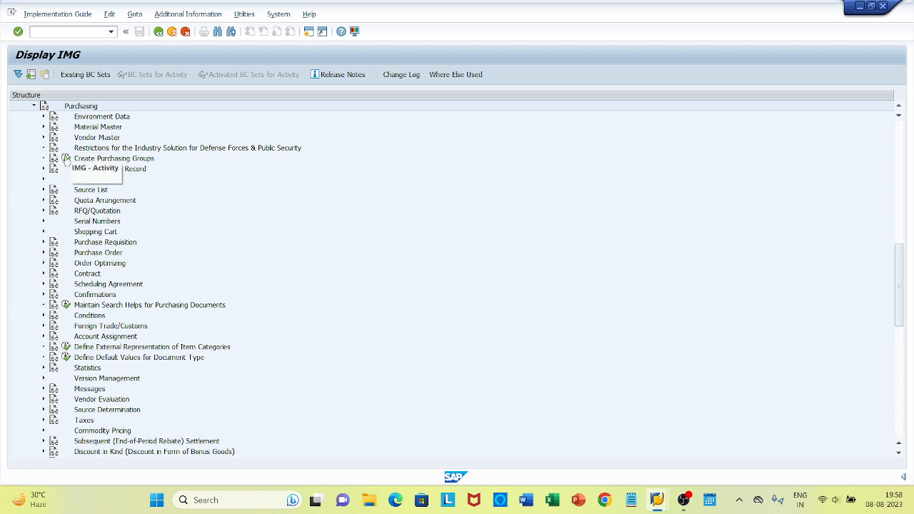
pyautogui.click(66, 158)
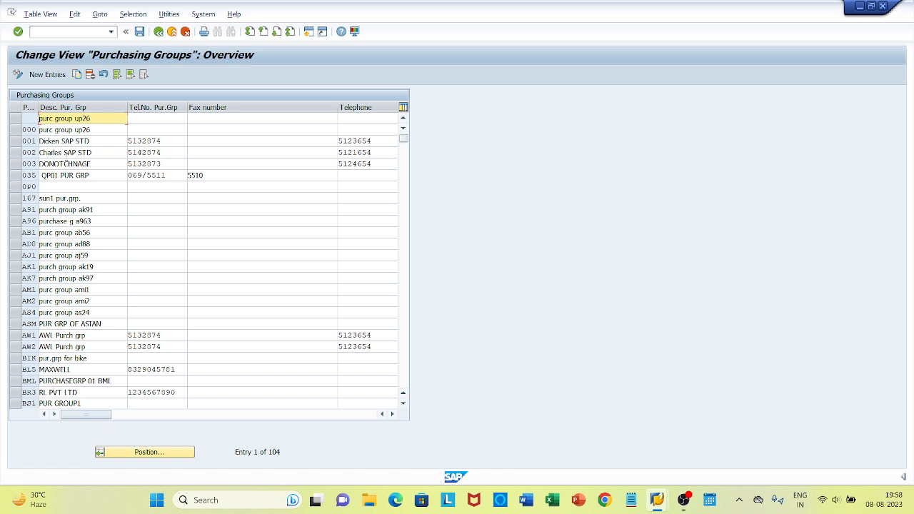
pyautogui.click(146, 452)
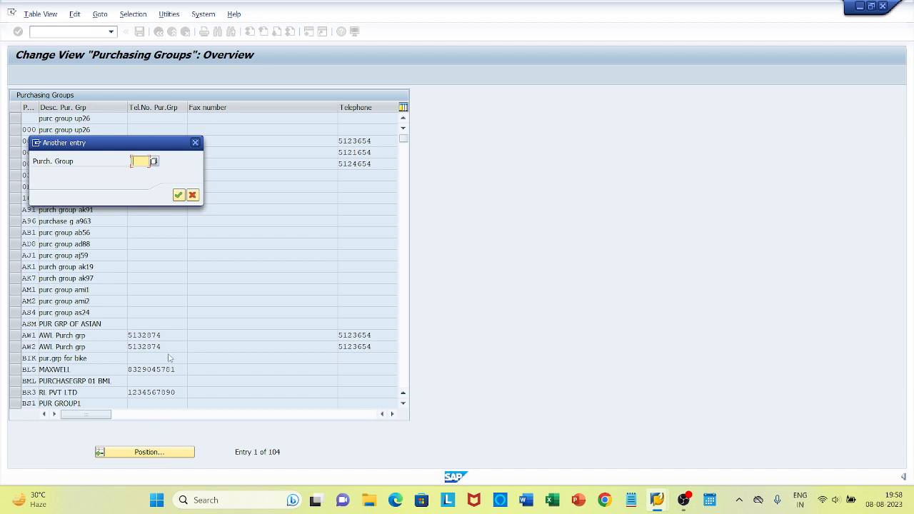
pyautogui.click(195, 143)
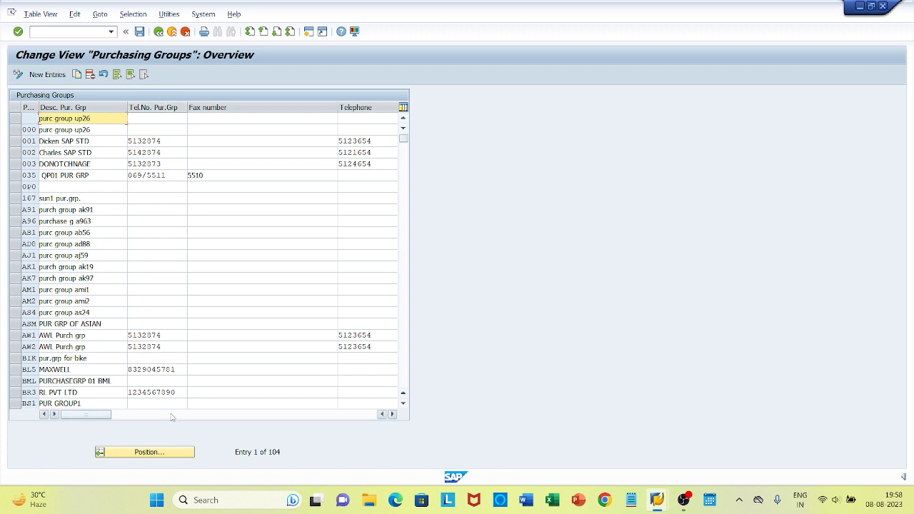
pyautogui.click(154, 454)
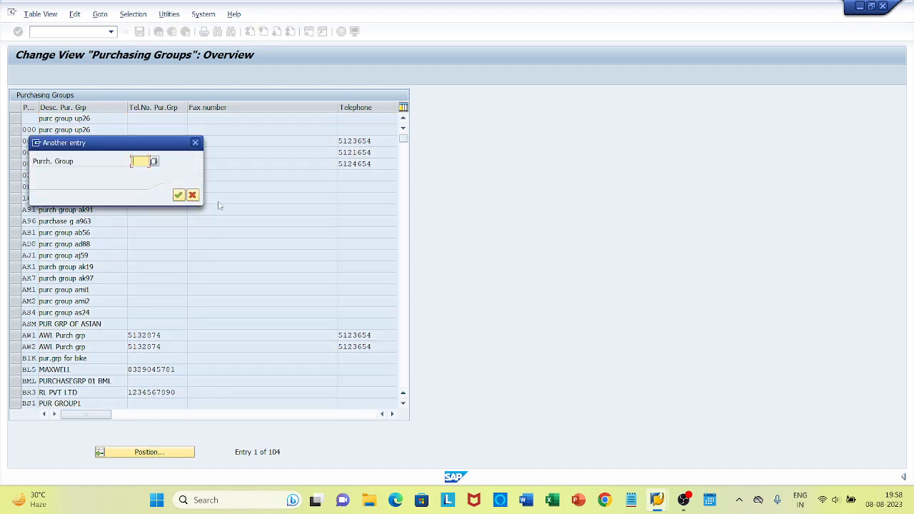
pyautogui.click(195, 143)
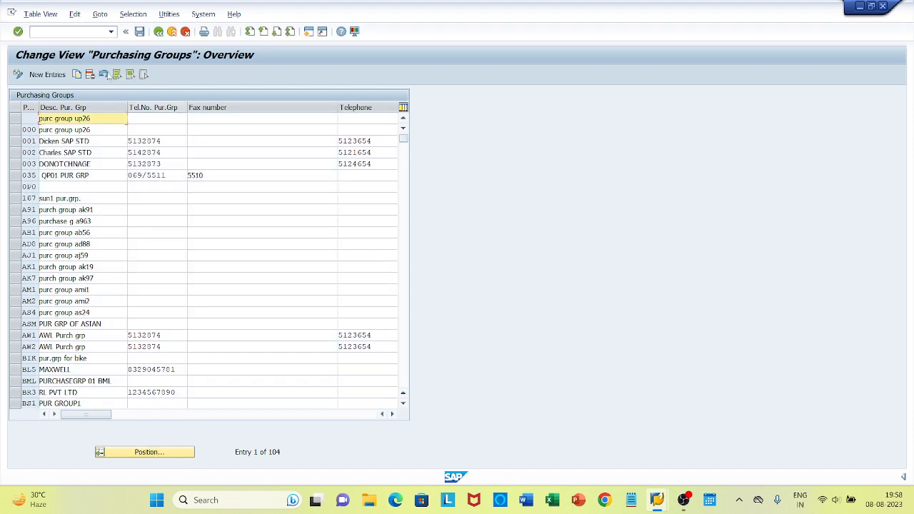
# Step: Add a new purchasing group with code QG and description QUADRANT PUR. GRP
pyautogui.click(44, 74)
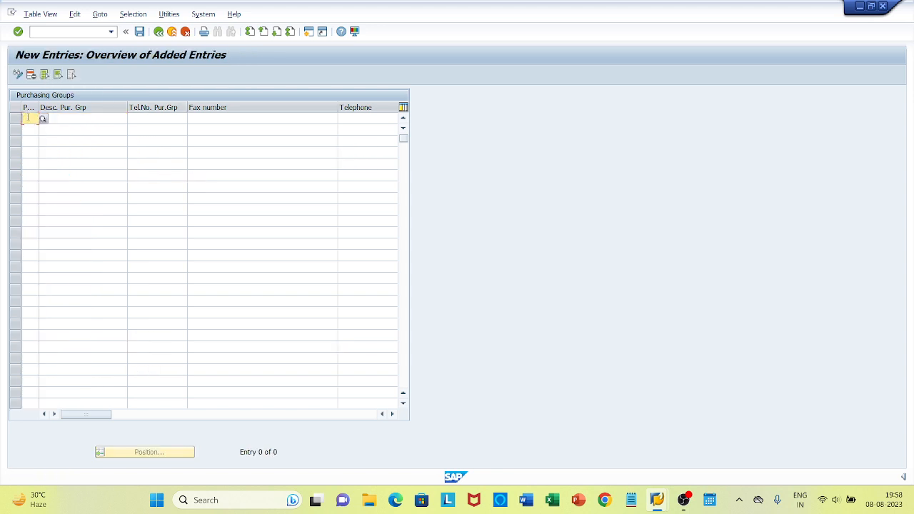
pyautogui.write('OG')
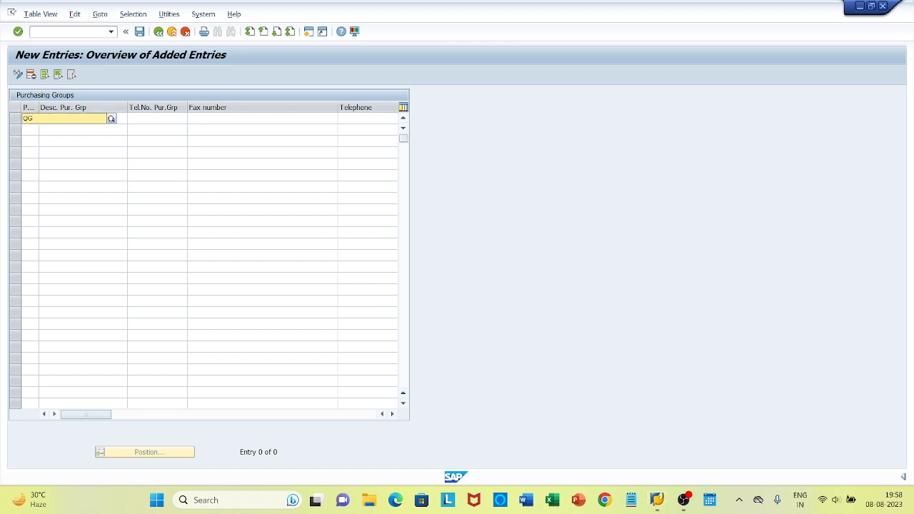
pyautogui.click(112, 165)
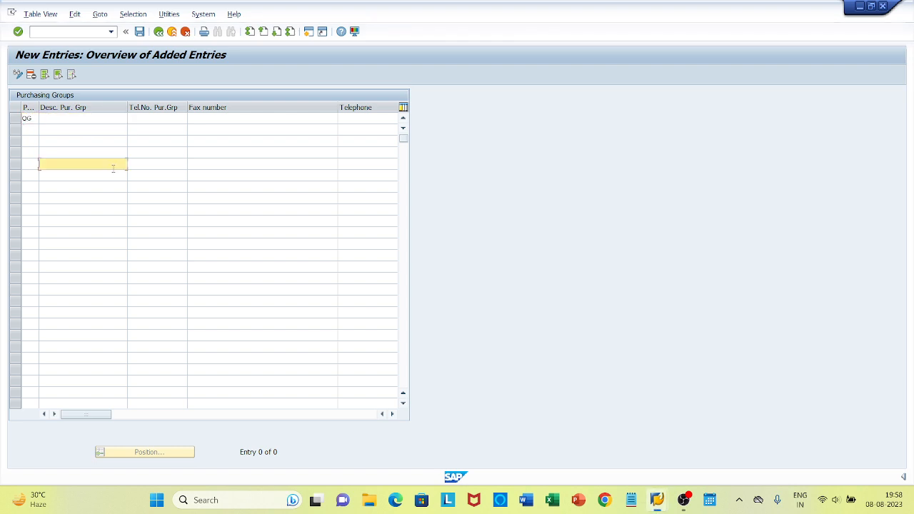
pyautogui.click(97, 118)
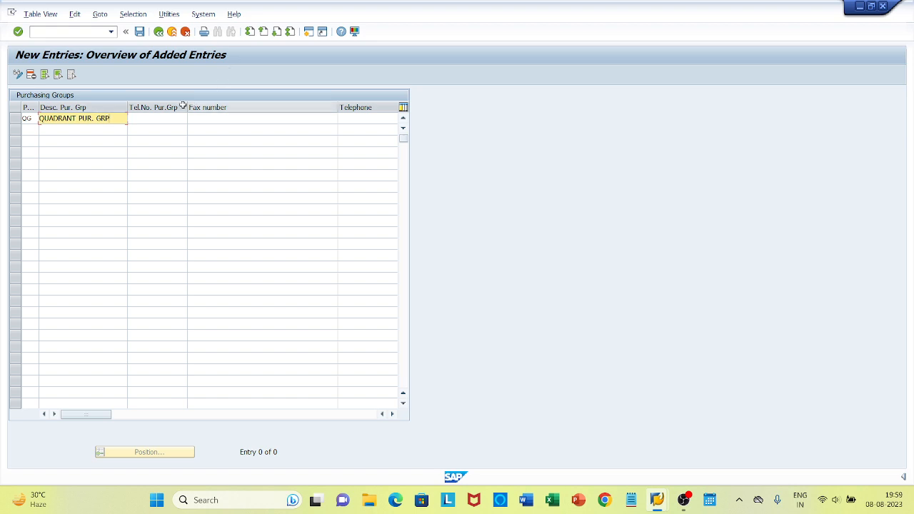
pyautogui.click(364, 126)
pyautogui.press('Return')
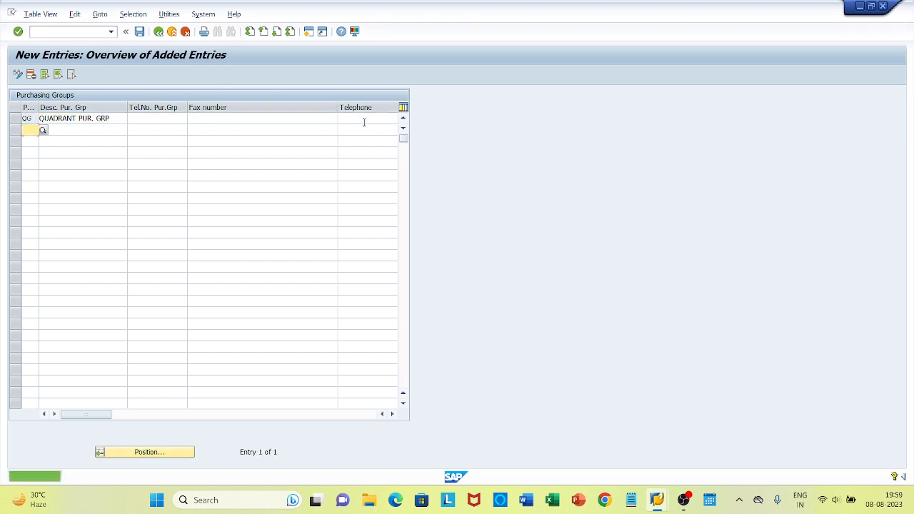
# Step: Save the new purchasing group under the QUADRANT PROJECT customizing request and return to the implementation guide
pyautogui.click(139, 32)
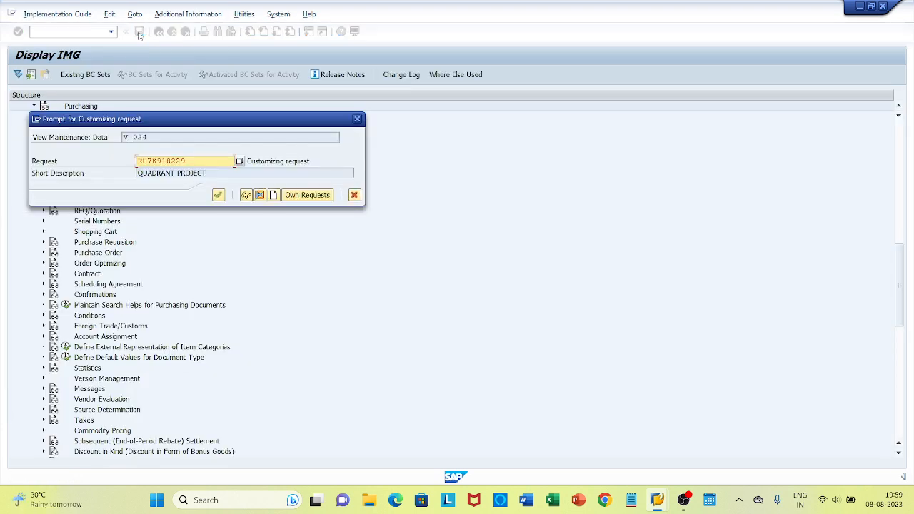
pyautogui.click(218, 195)
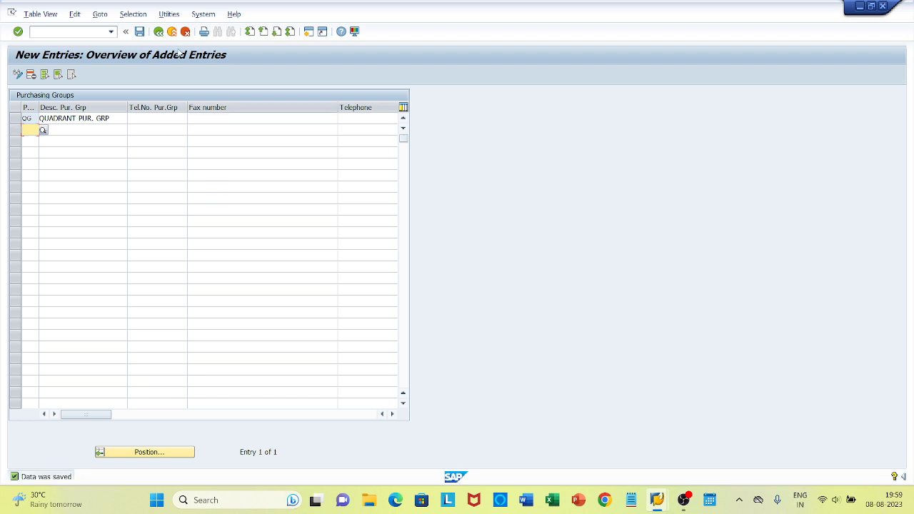
pyautogui.click(157, 33)
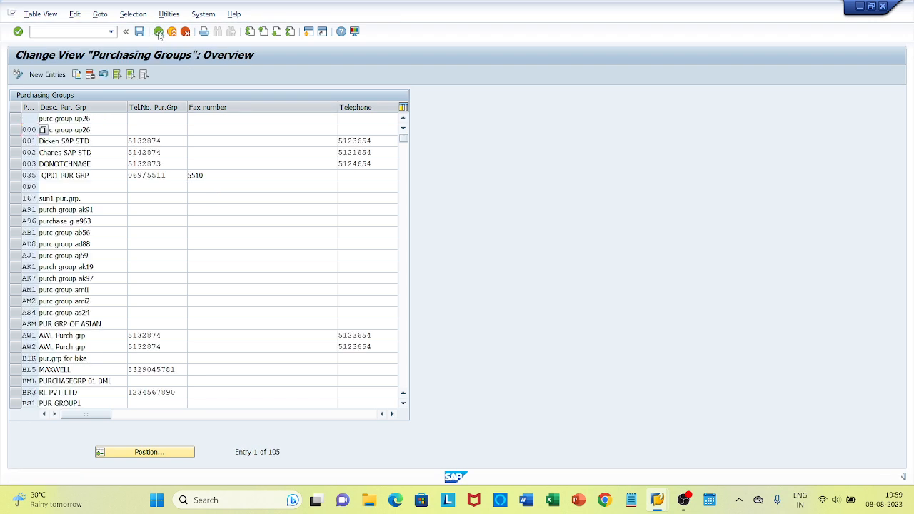
pyautogui.click(158, 33)
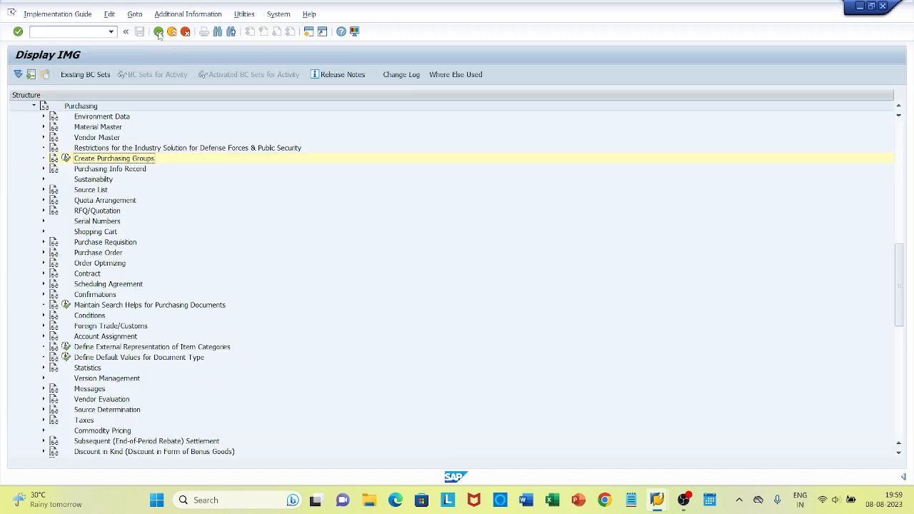
# Step: Reopen the SAP Reference IMG and try to open Assign company code to company under Enterprise Structure, Assignment, Financial Accounting, declining display of locked data
pyautogui.click(158, 33)
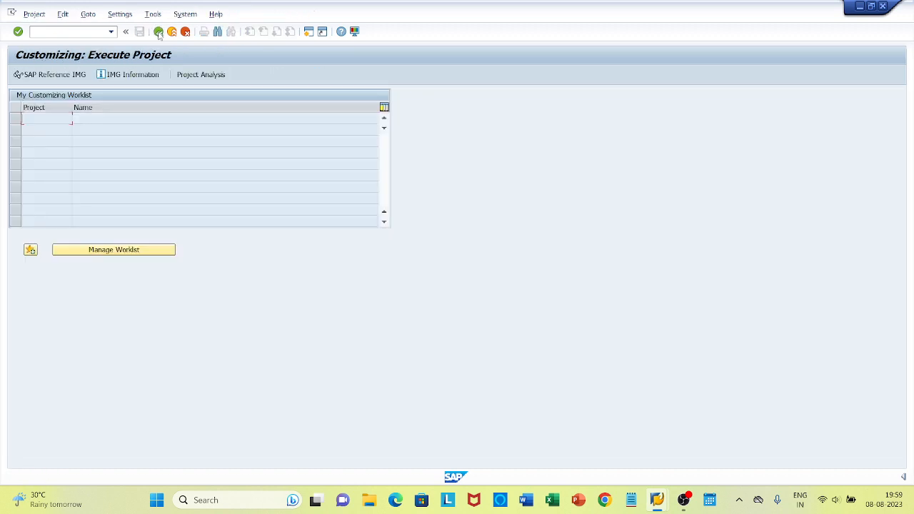
pyautogui.click(53, 76)
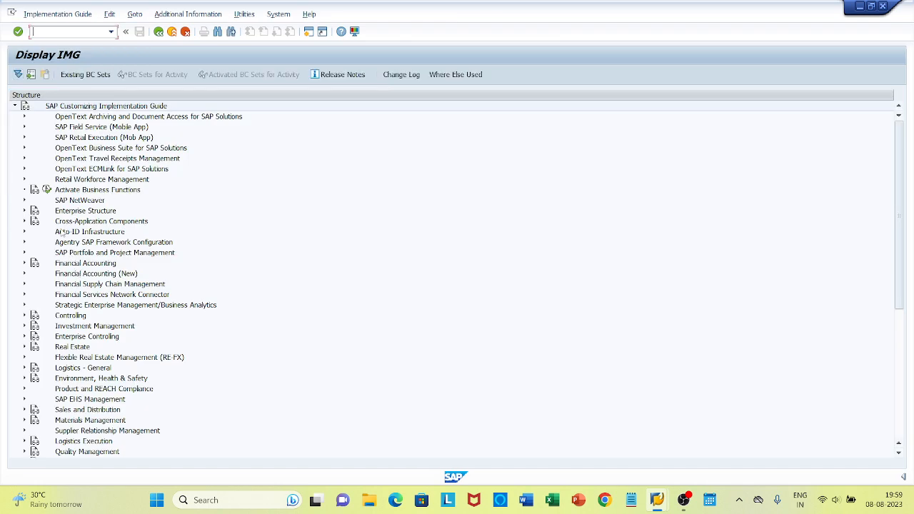
pyautogui.click(24, 212)
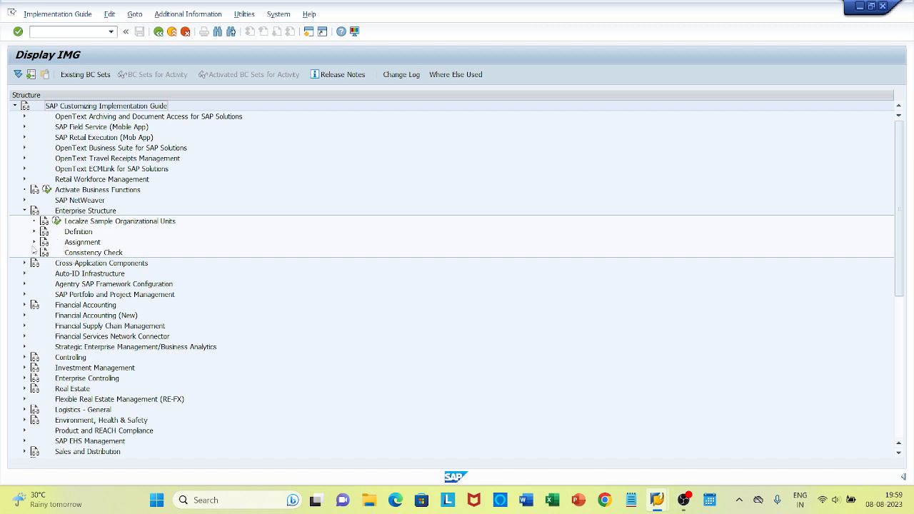
pyautogui.click(33, 242)
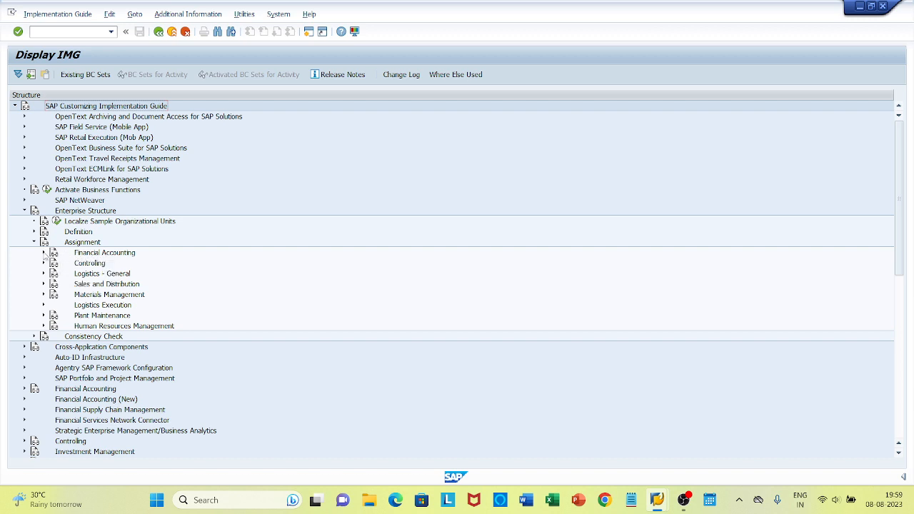
pyautogui.click(43, 253)
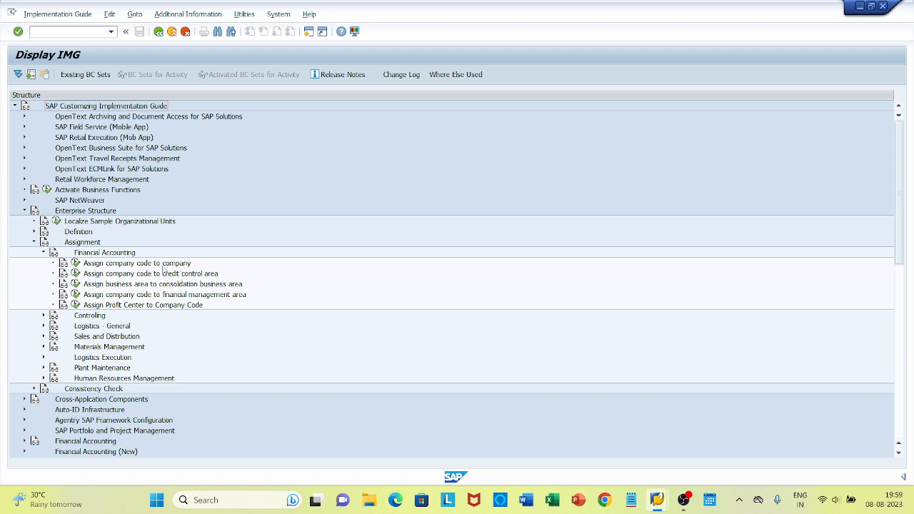
pyautogui.click(76, 263)
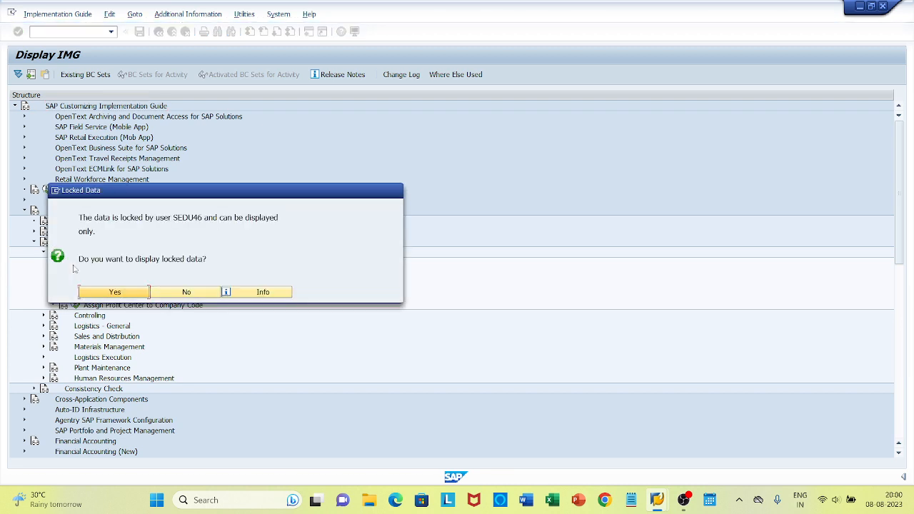
pyautogui.click(188, 293)
# Step: Switch to the Select Lock Entries session and restart transaction SM12
pyautogui.moveTo(657, 502)
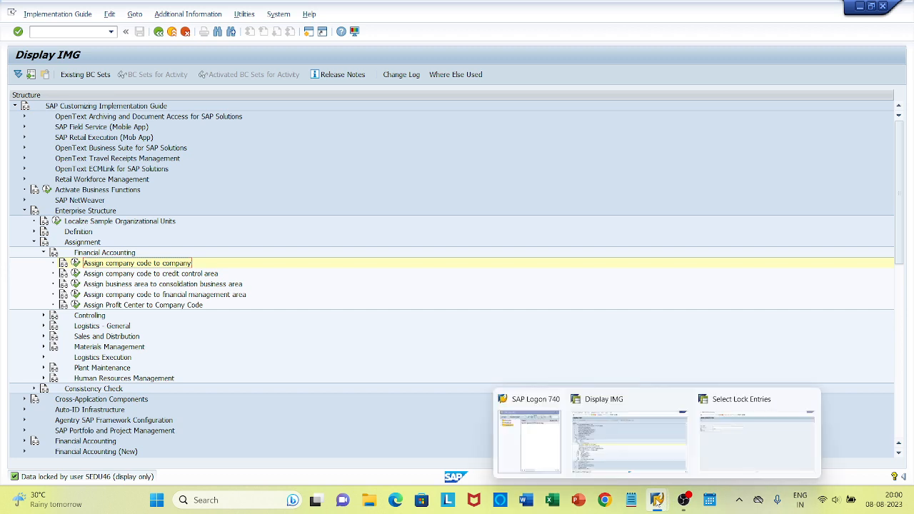
pyautogui.click(744, 438)
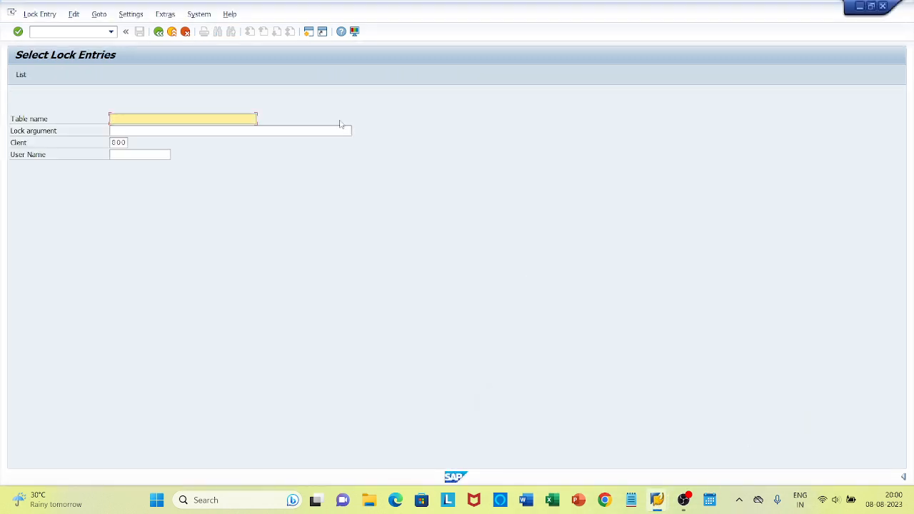
pyautogui.click(77, 31)
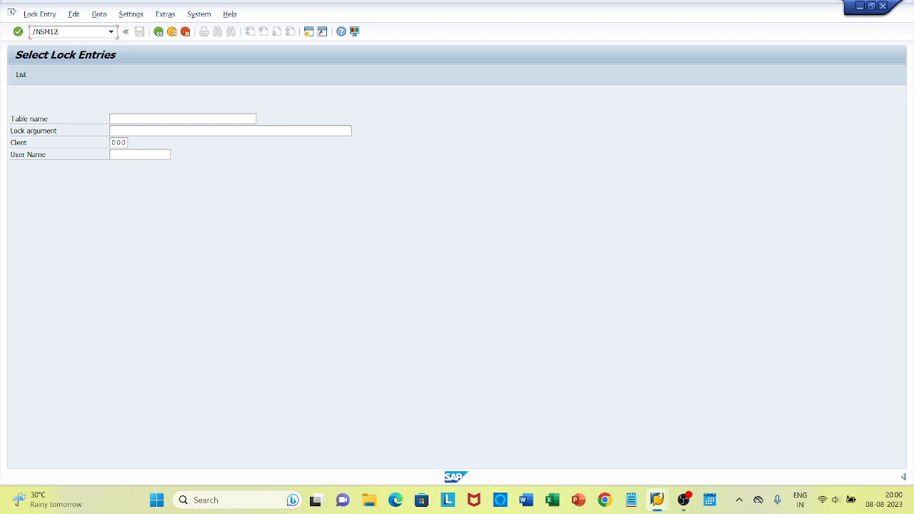
pyautogui.press('Return')
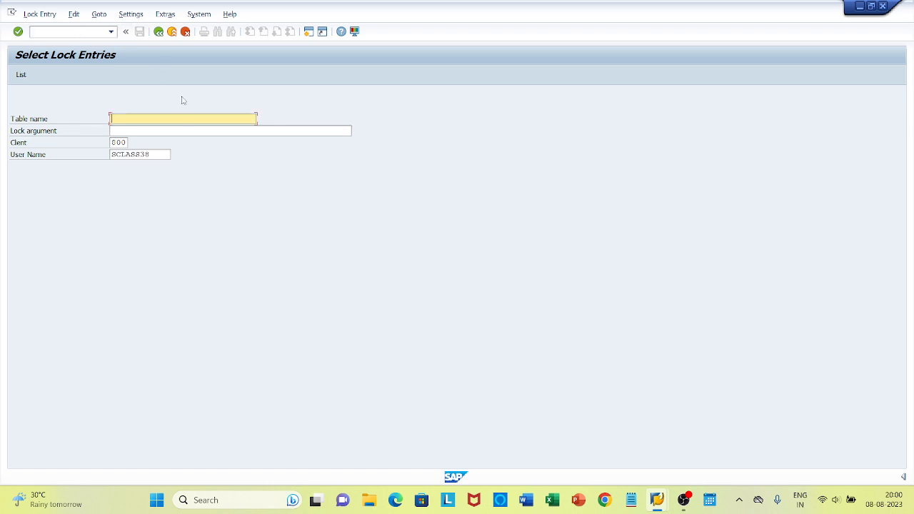
# Step: Clear the user name filter and list the lock entries of all users in client 800
pyautogui.click(168, 154)
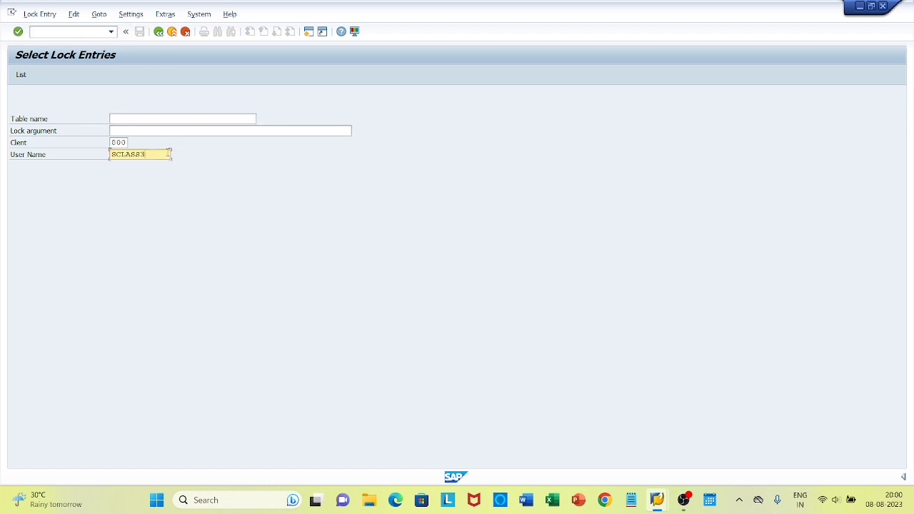
pyautogui.press('BackSpace')
pyautogui.press('BackSpace')
pyautogui.press('BackSpace')
pyautogui.press('BackSpace')
pyautogui.press('BackSpace')
pyautogui.press('BackSpace')
pyautogui.press('BackSpace')
pyautogui.press('BackSpace')
pyautogui.click(21, 74)
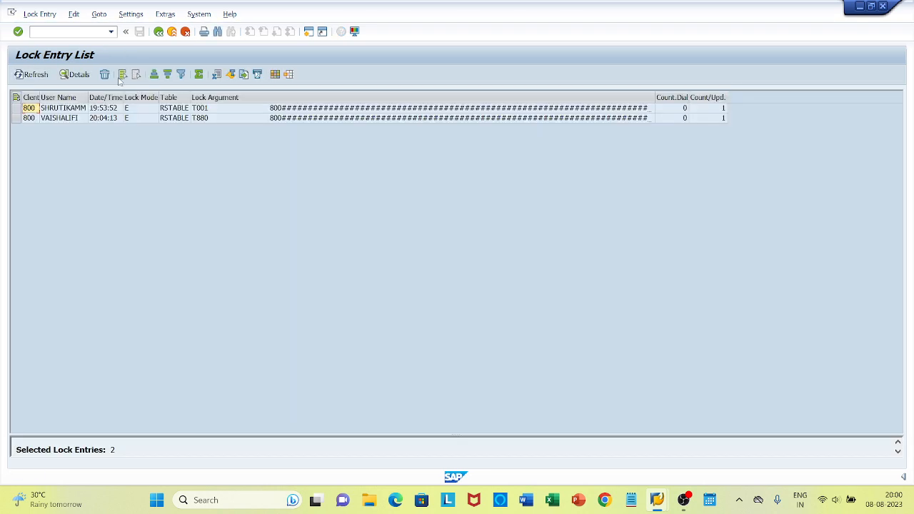
# Step: Delete all listed lock entries and close the Performance Assistant window
pyautogui.click(122, 77)
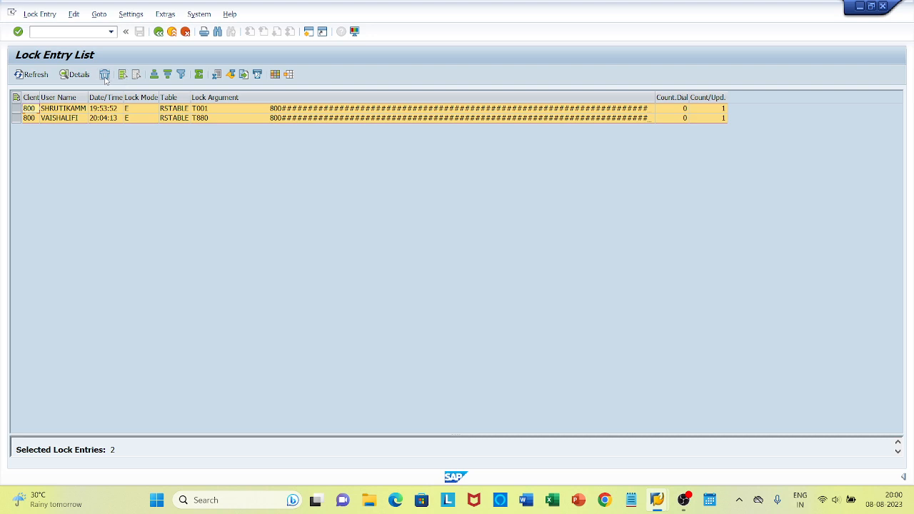
pyautogui.click(105, 75)
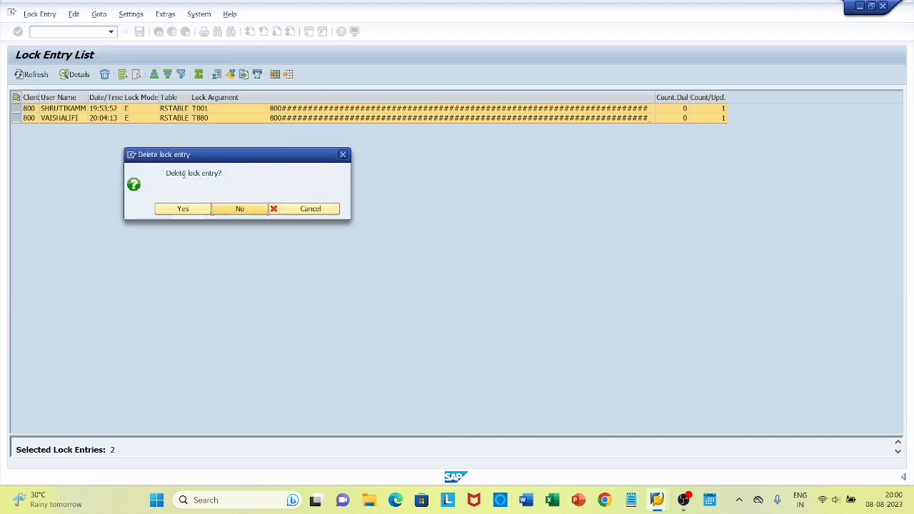
pyautogui.click(173, 210)
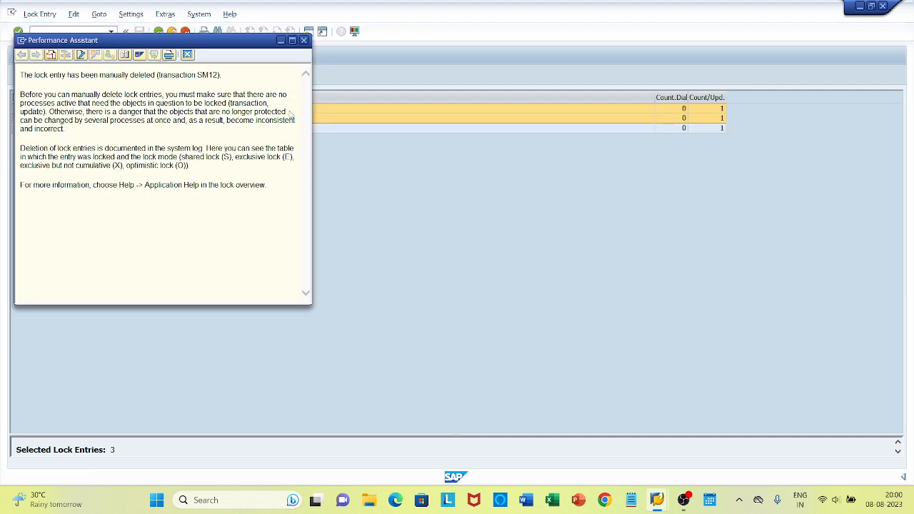
pyautogui.click(304, 40)
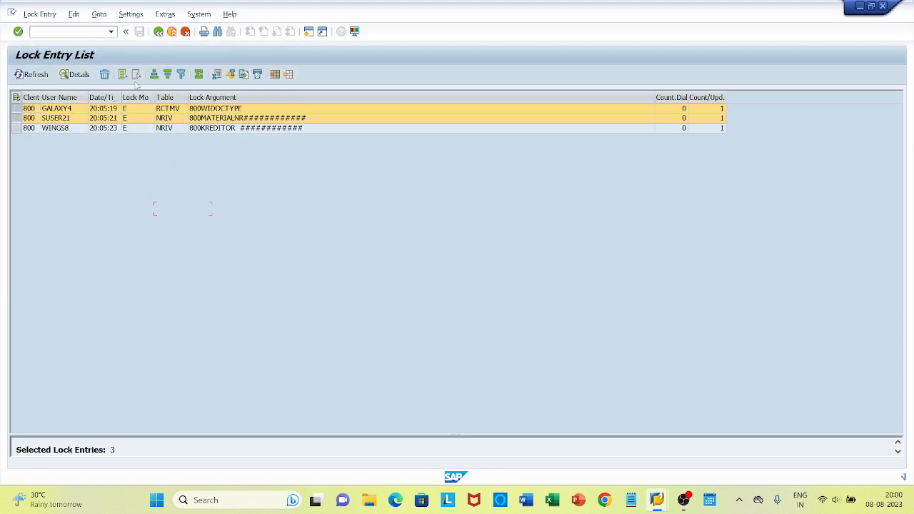
# Step: Delete all the remaining lock entries in the list and return to SAP Easy Access
pyautogui.click(122, 75)
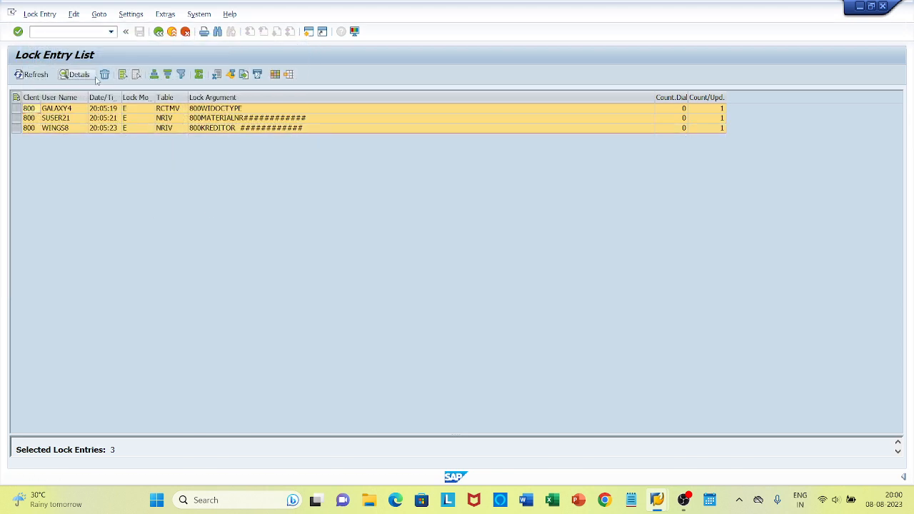
pyautogui.click(104, 74)
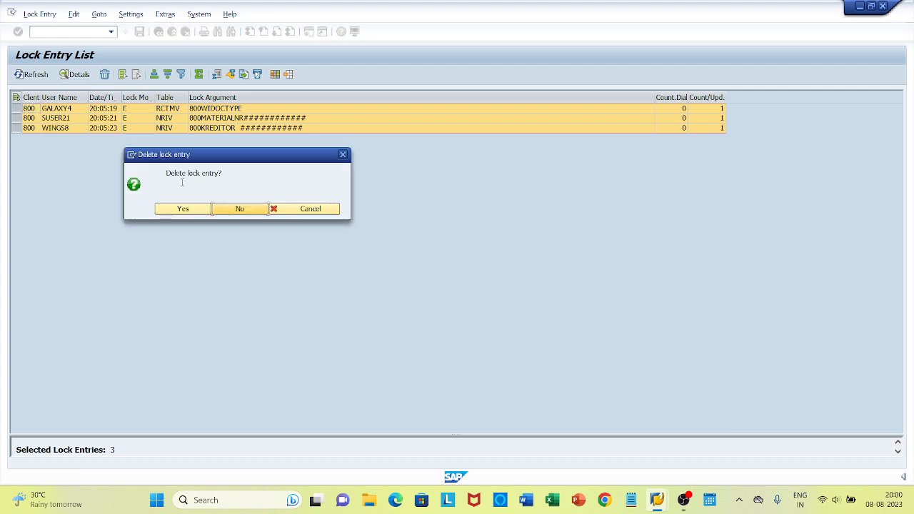
pyautogui.click(183, 209)
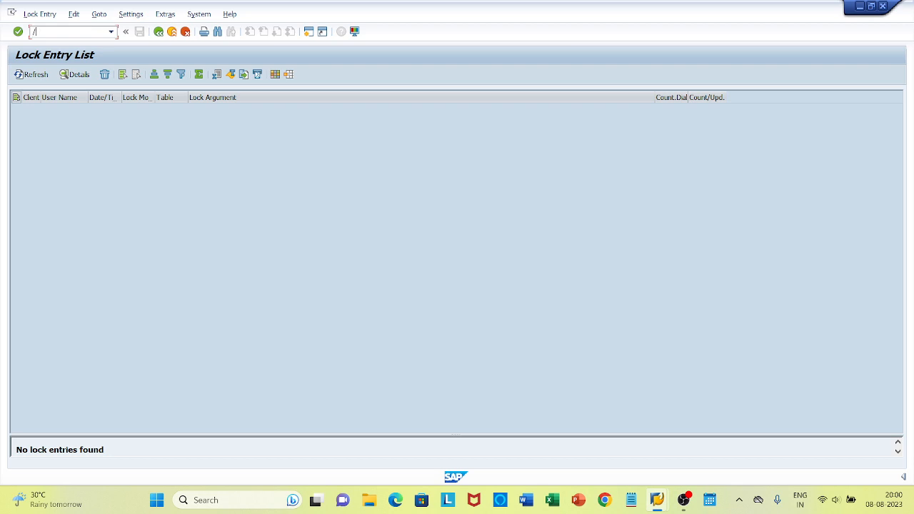
pyautogui.press('Return')
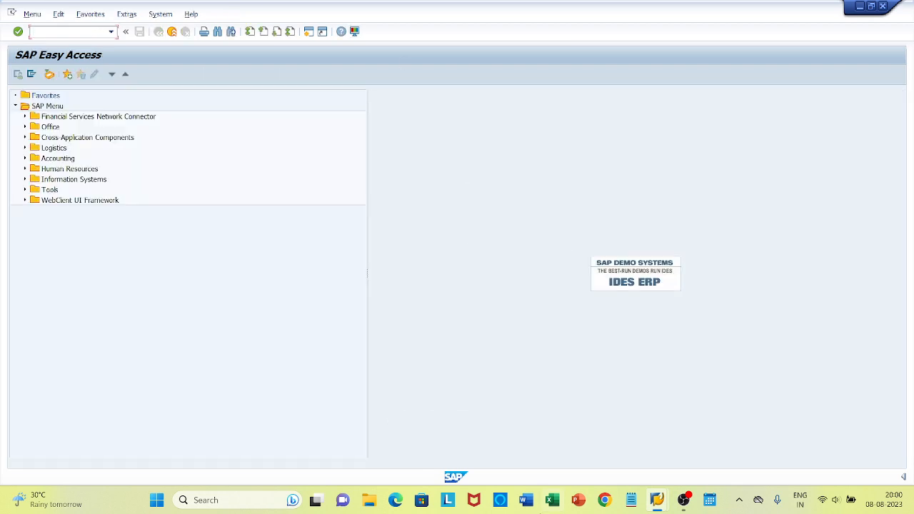
# Step: Switch to the Display IMG session, open Assign company code to company, and position the list at company code QPL0
pyautogui.moveTo(642, 504)
pyautogui.click(637, 462)
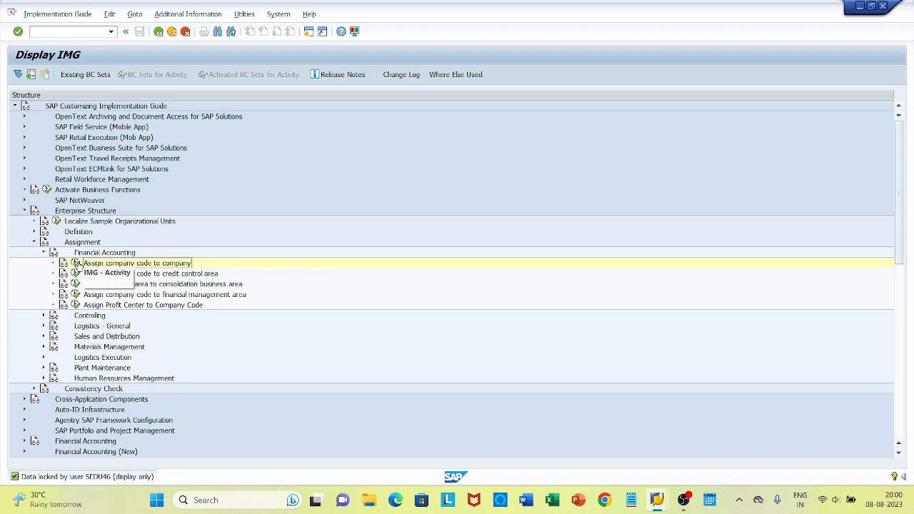
pyautogui.click(76, 263)
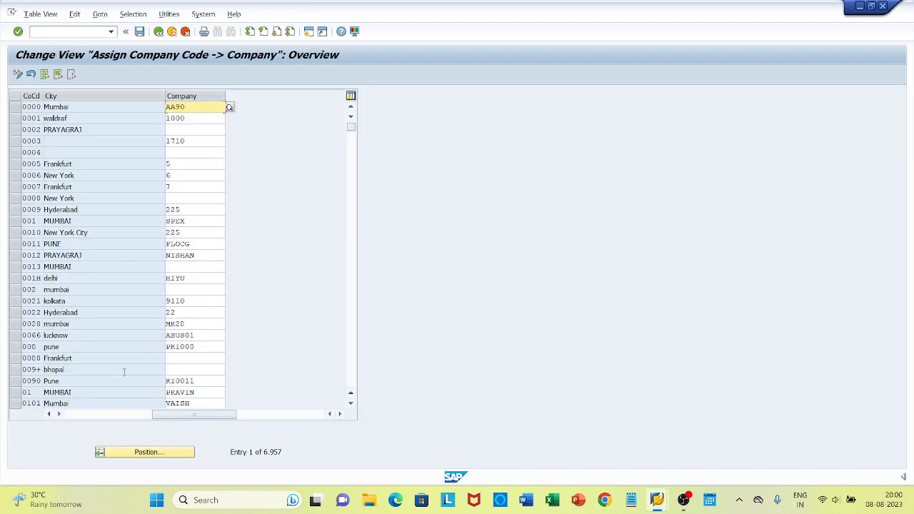
pyautogui.click(127, 456)
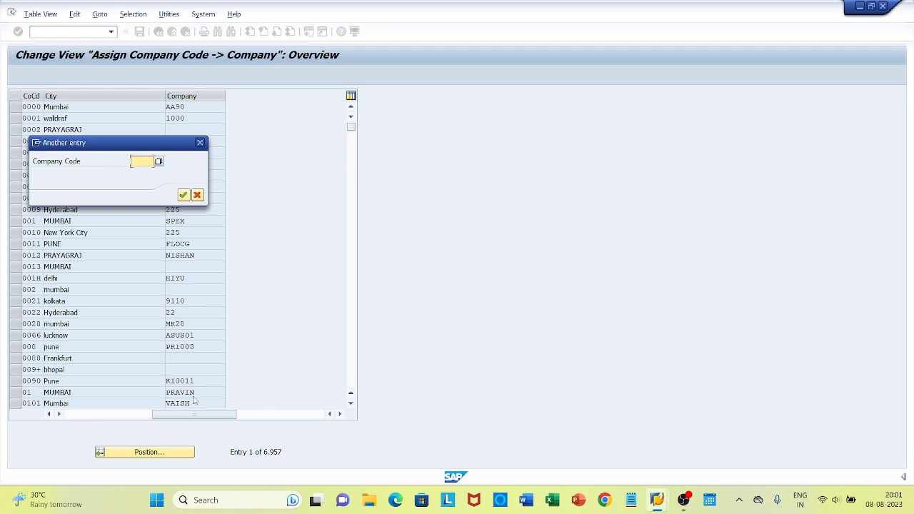
pyautogui.write('OPL0')
pyautogui.press('Return')
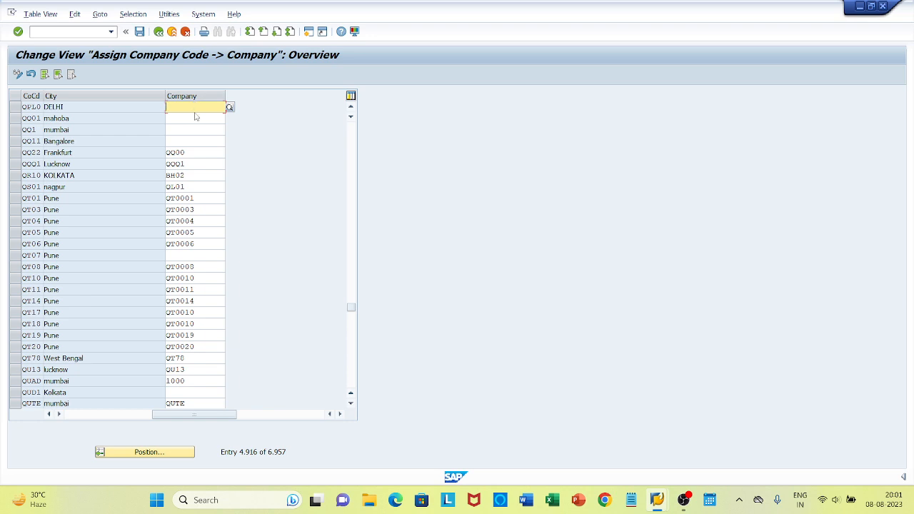
# Step: Assign company QPL000 to company code QPL0, save it under the QUADRANT PROJECT customizing request, and return to the IMG
pyautogui.write('OPL000')
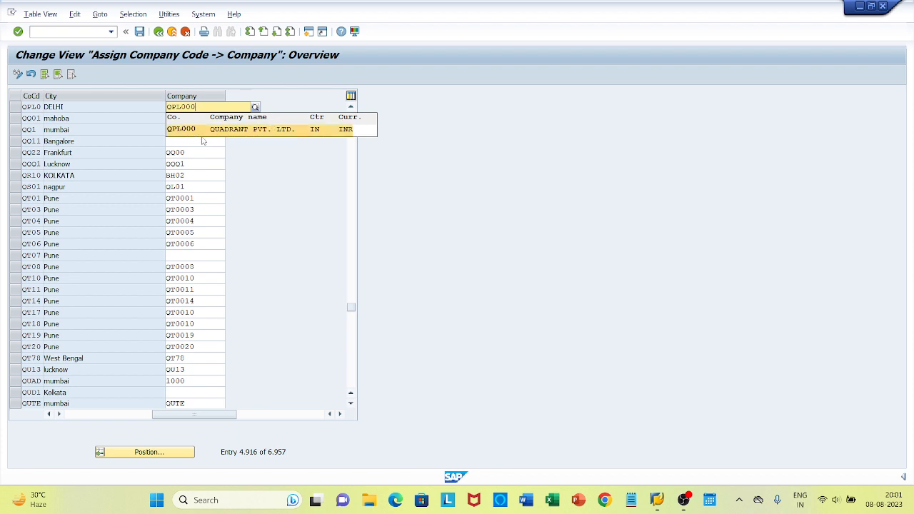
pyautogui.click(277, 132)
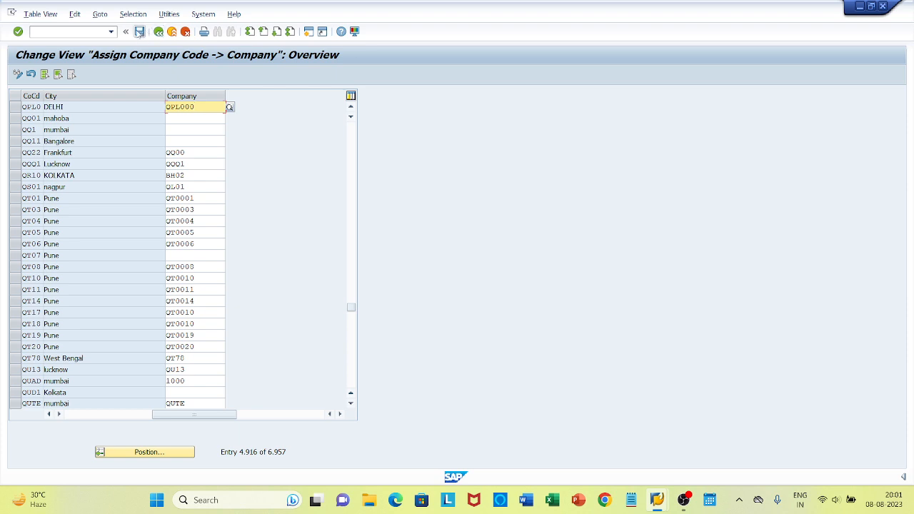
pyautogui.click(139, 32)
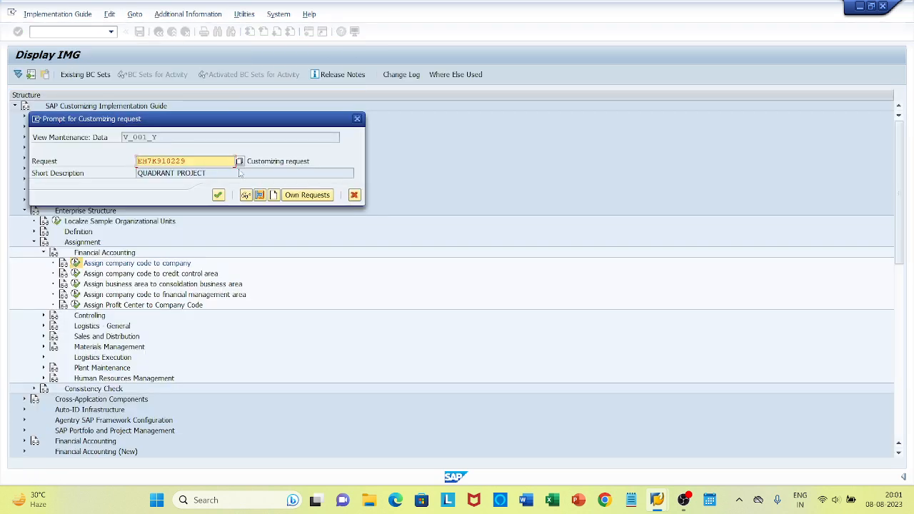
pyautogui.click(219, 195)
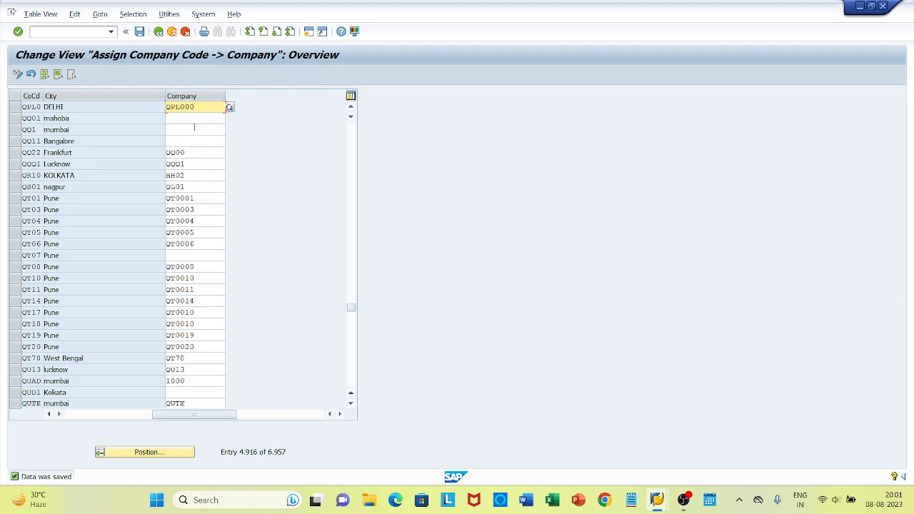
pyautogui.click(158, 32)
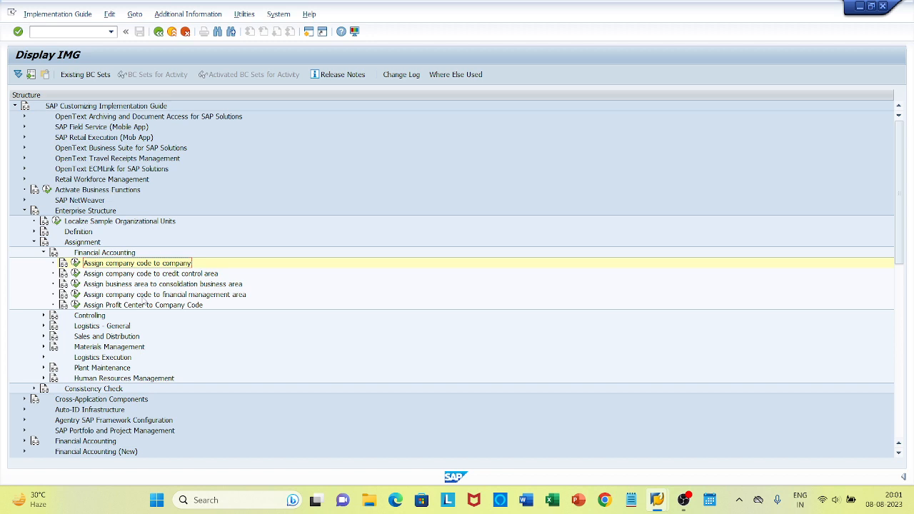
# Step: Open Assign plant to company code under Assignment, Logistics - General, and look up plant QPL1 in the list
pyautogui.click(43, 253)
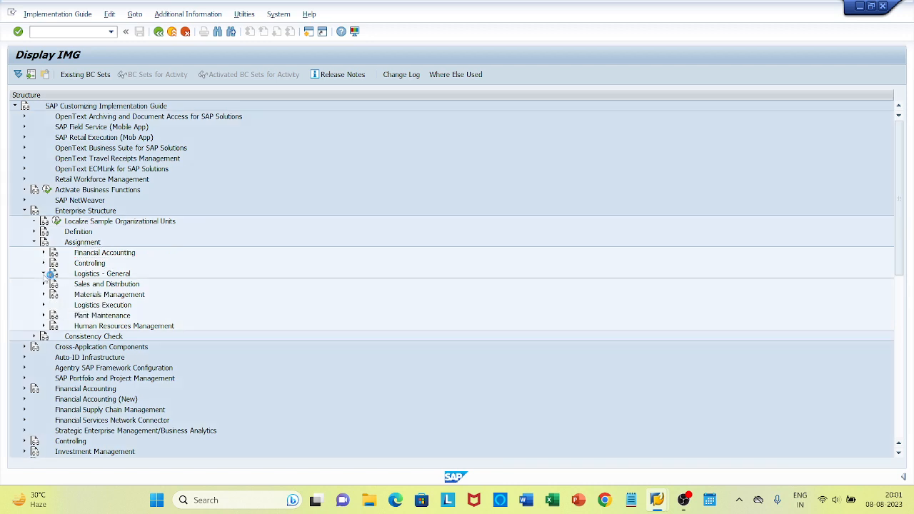
pyautogui.click(44, 273)
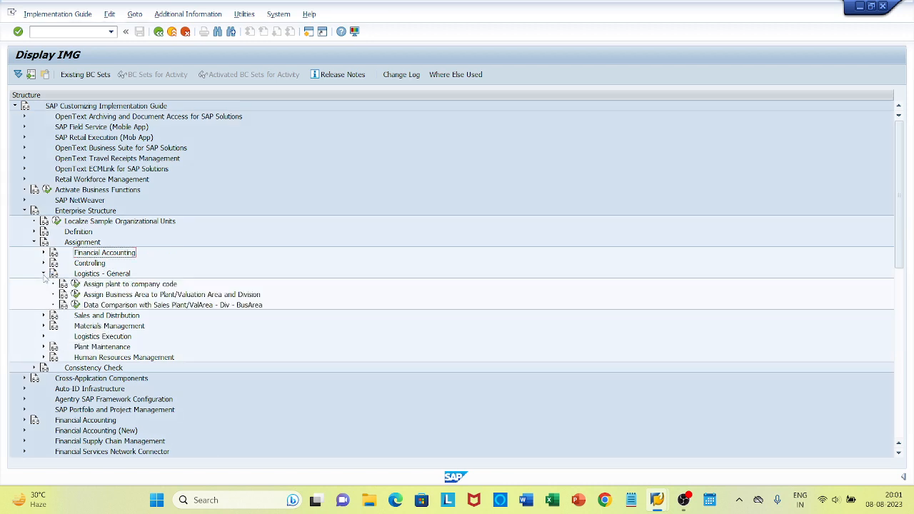
pyautogui.click(76, 284)
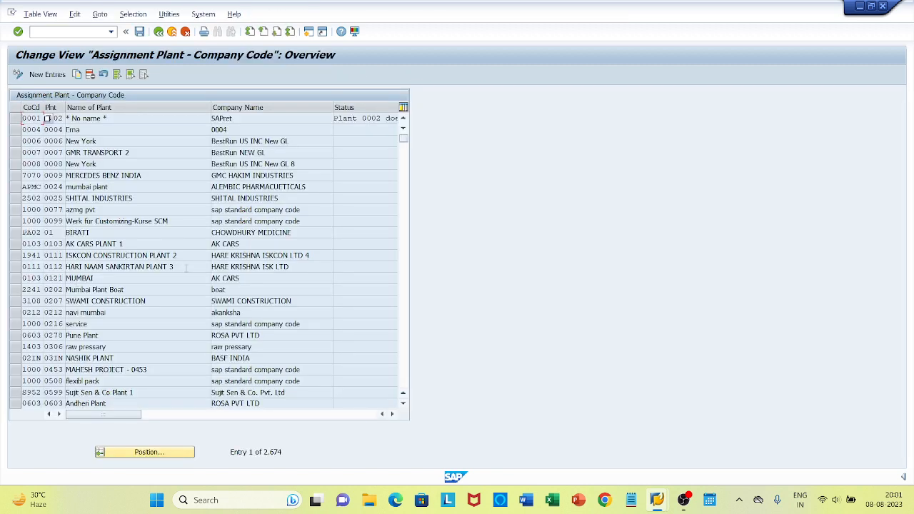
pyautogui.click(146, 451)
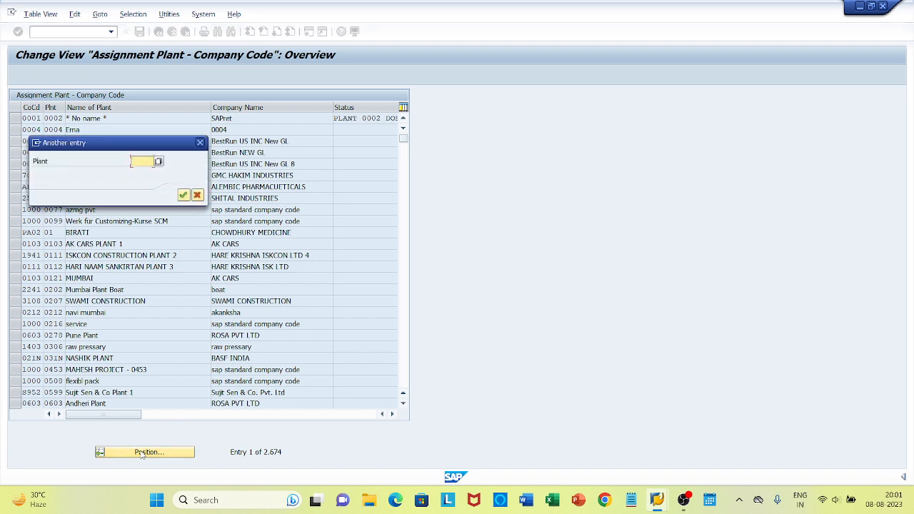
pyautogui.write('OPL1')
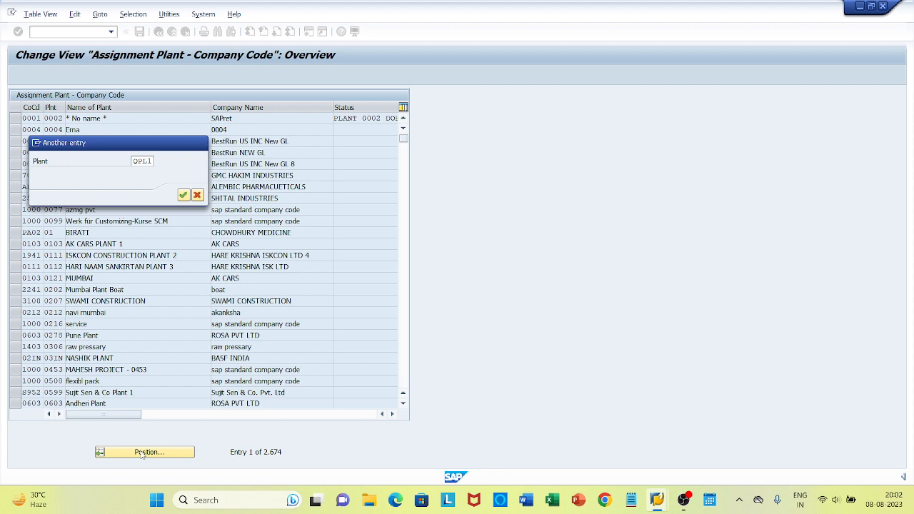
pyautogui.press('Return')
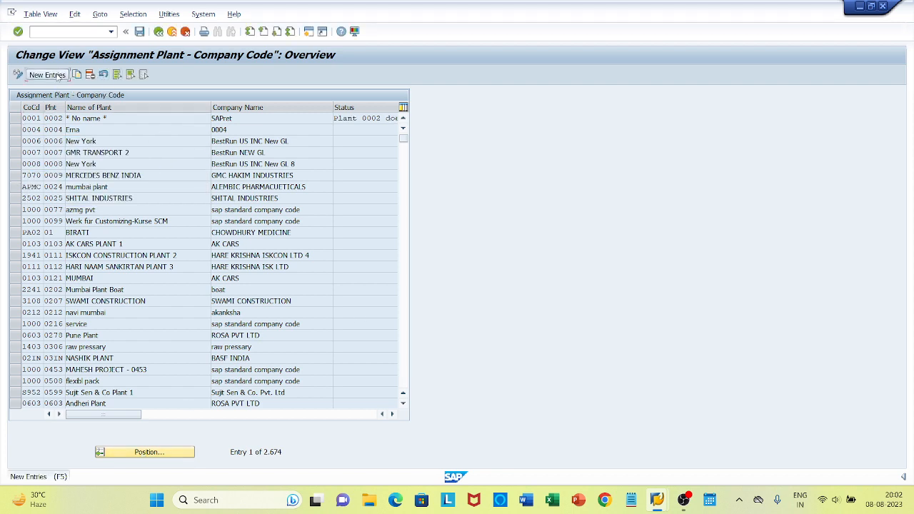
# Step: Start new plant assignment entries and assign plant QPL1 to company code QPL0 in the first row
pyautogui.click(47, 75)
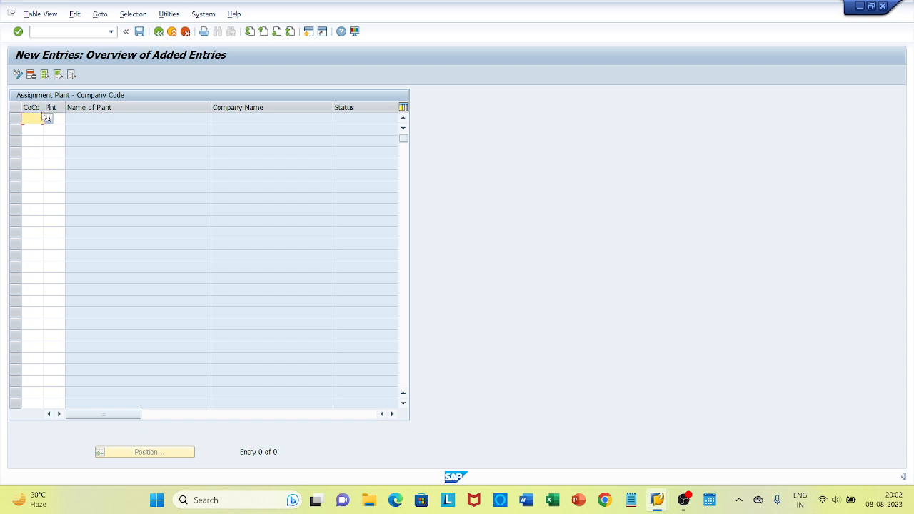
pyautogui.write('QPL0')
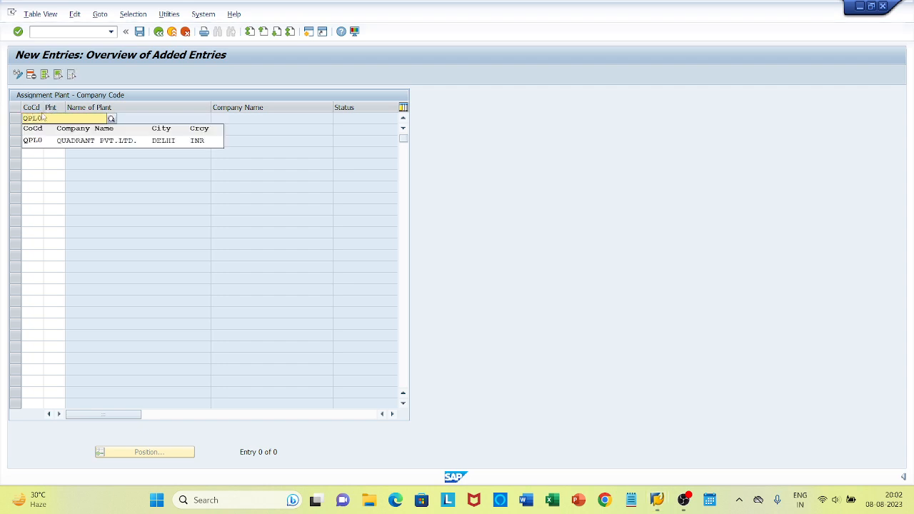
pyautogui.click(50, 141)
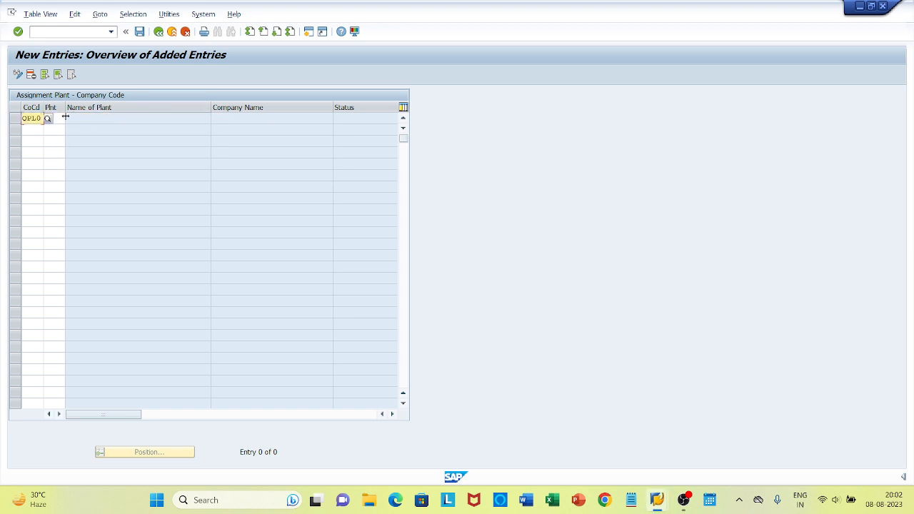
pyautogui.click(62, 118)
pyautogui.write('QPL1')
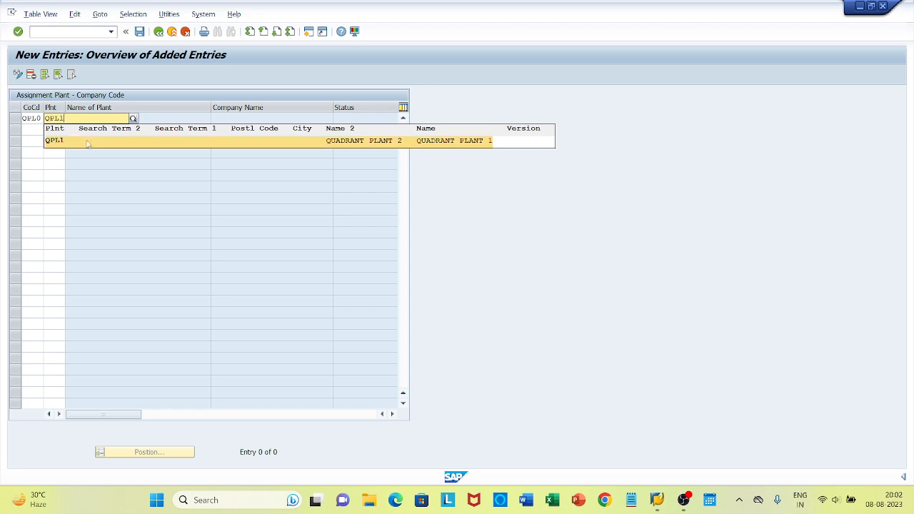
pyautogui.click(325, 144)
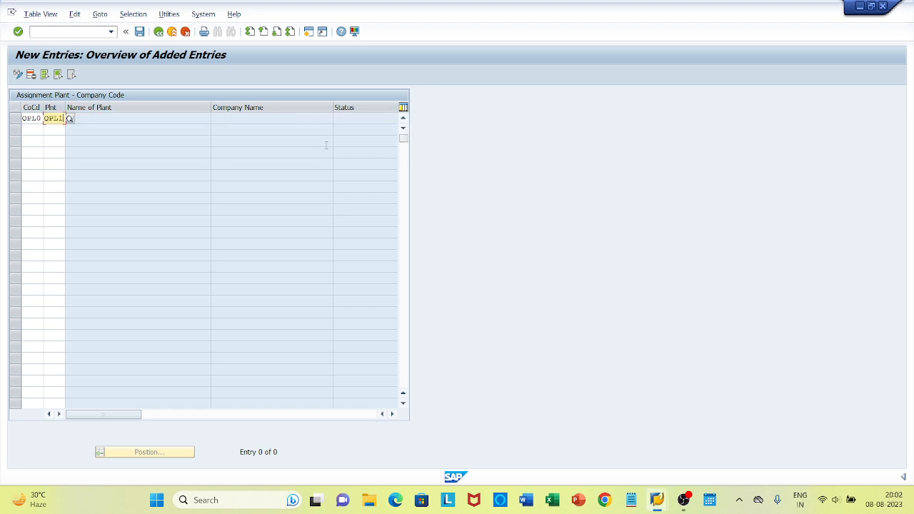
# Step: Add a second row assigning plant QPL2 to company code QPL0 and validate the entries
pyautogui.click(37, 130)
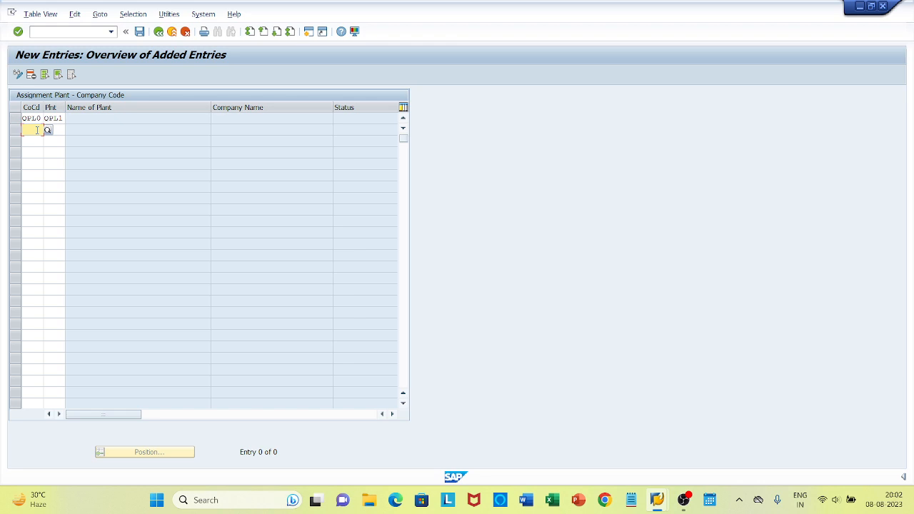
pyautogui.write('QPL0')
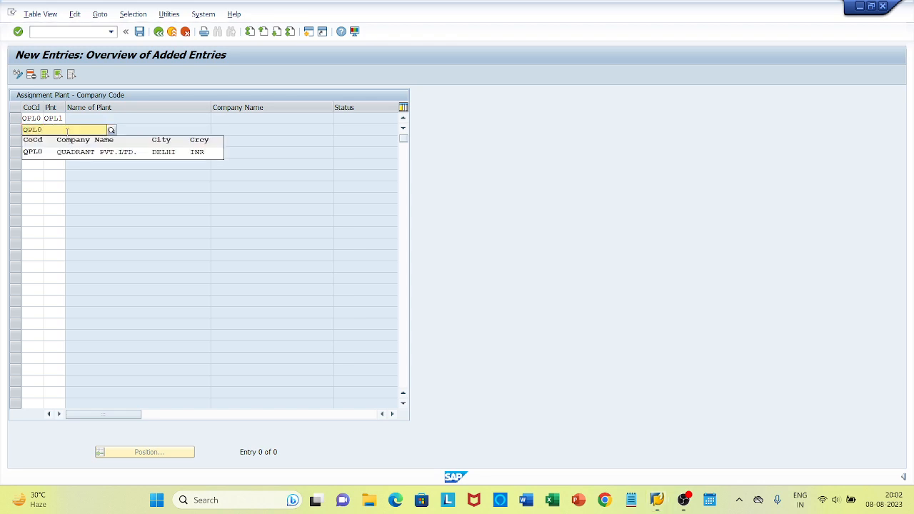
pyautogui.click(71, 153)
pyautogui.click(58, 129)
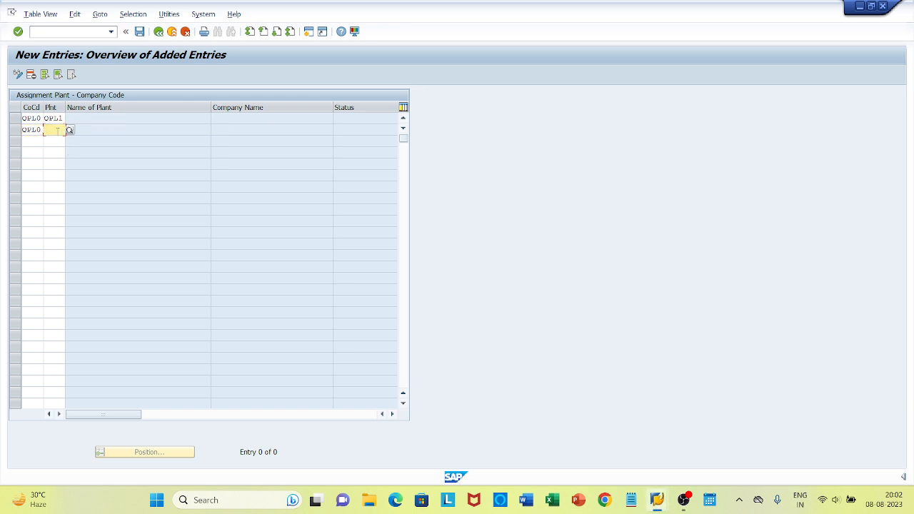
pyautogui.write('QPL2')
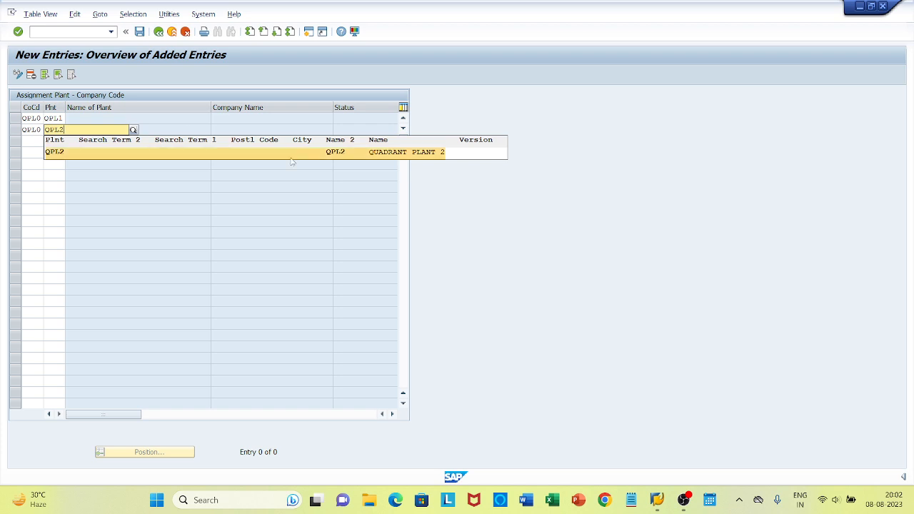
pyautogui.click(351, 152)
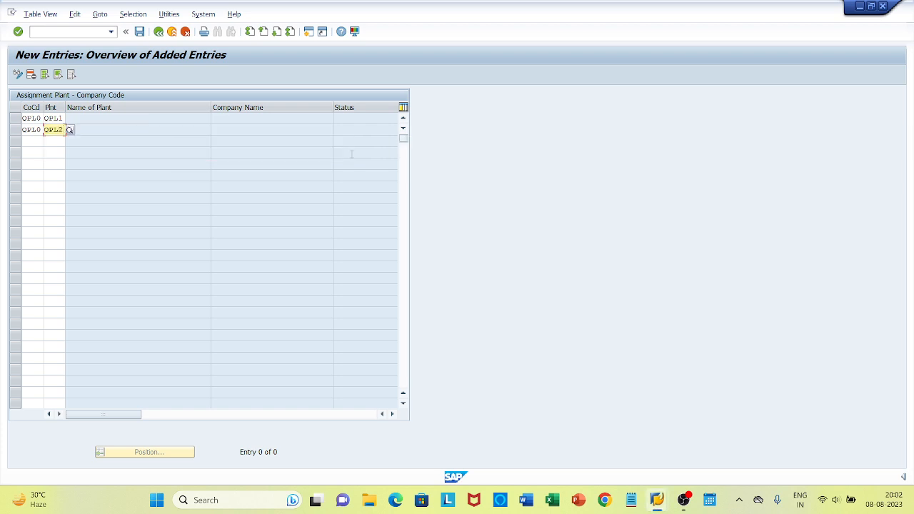
pyautogui.press('Return')
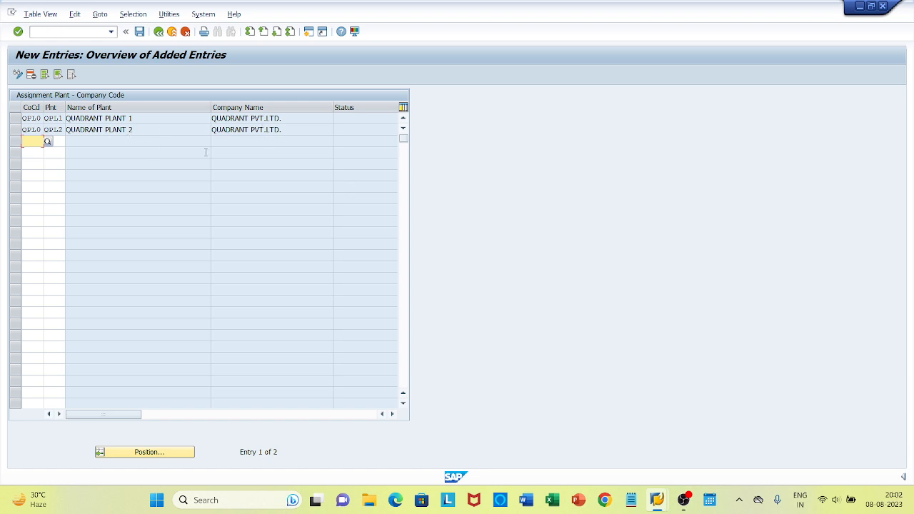
# Step: Save the plant assignments under the QUADRANT PROJECT customizing request and return to the IMG structure
pyautogui.click(139, 32)
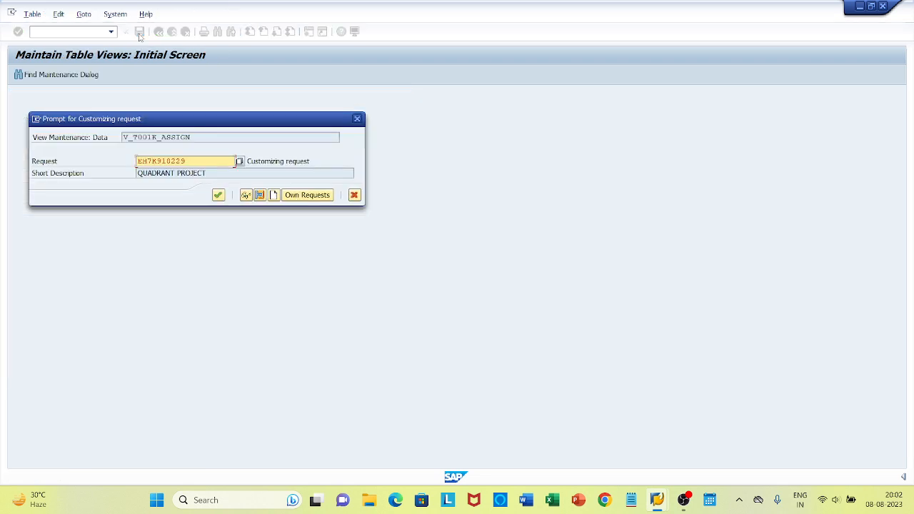
pyautogui.click(218, 195)
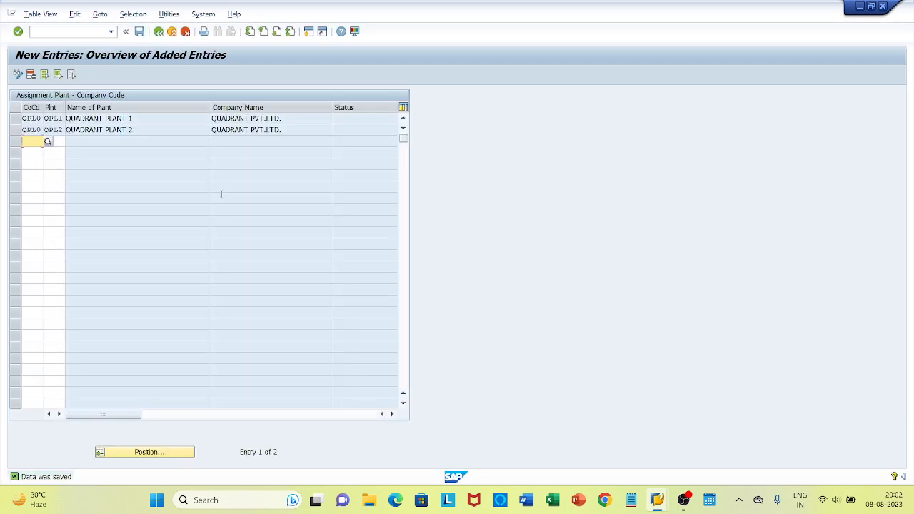
pyautogui.click(157, 33)
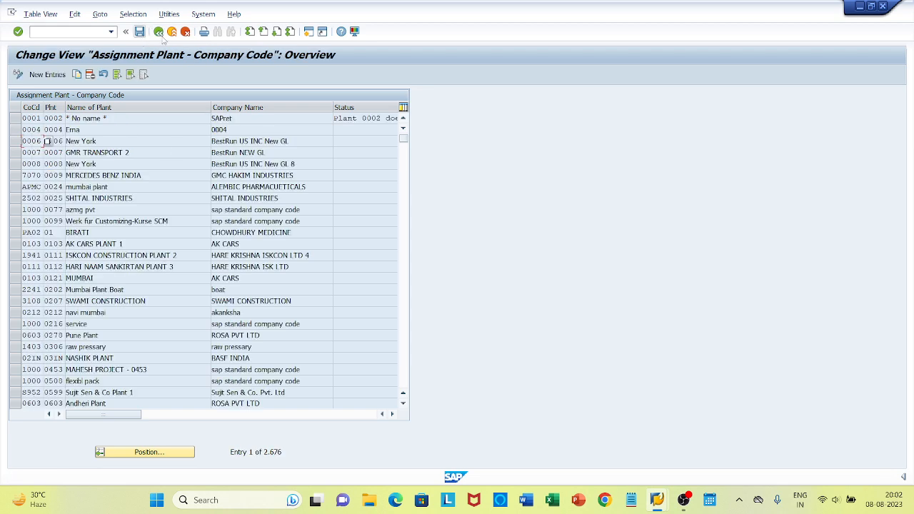
pyautogui.click(158, 32)
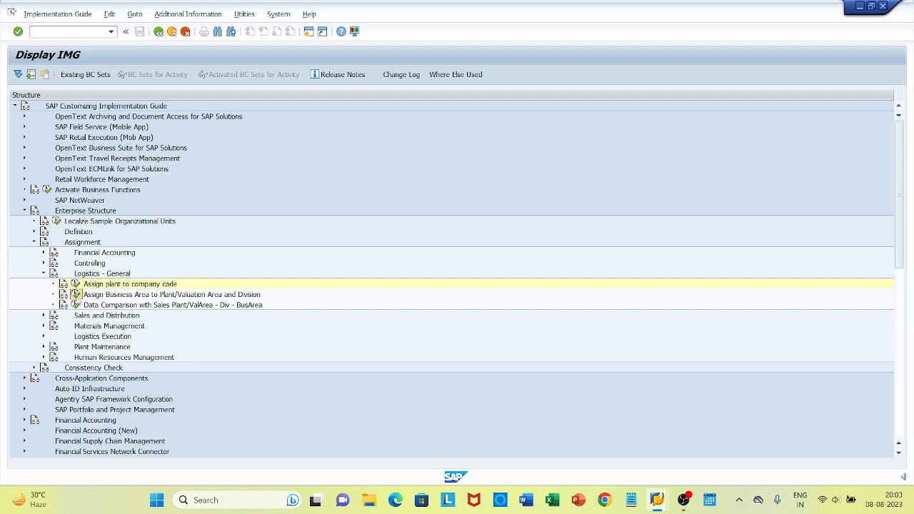
# Step: Open Assign Business Area to Plant/Valuation Area and Division for Plant - division, and look up plant QPL in the list
pyautogui.click(76, 294)
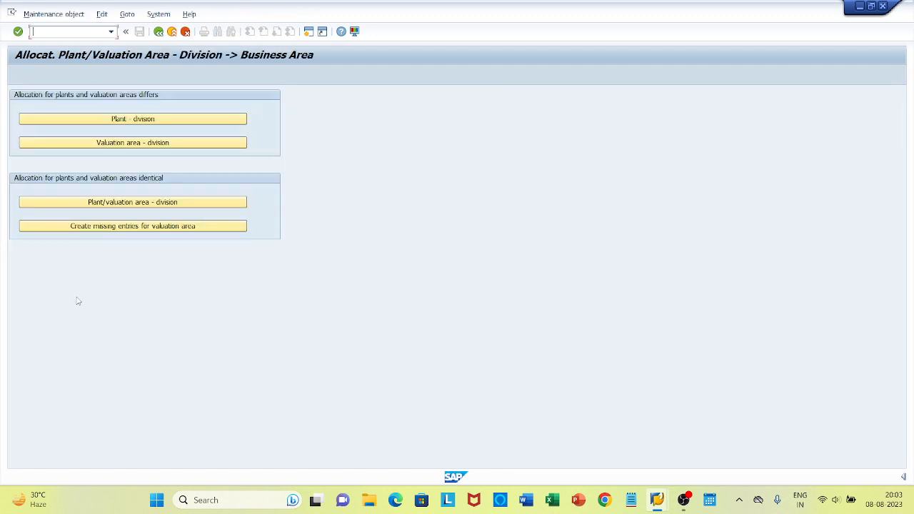
pyautogui.click(134, 123)
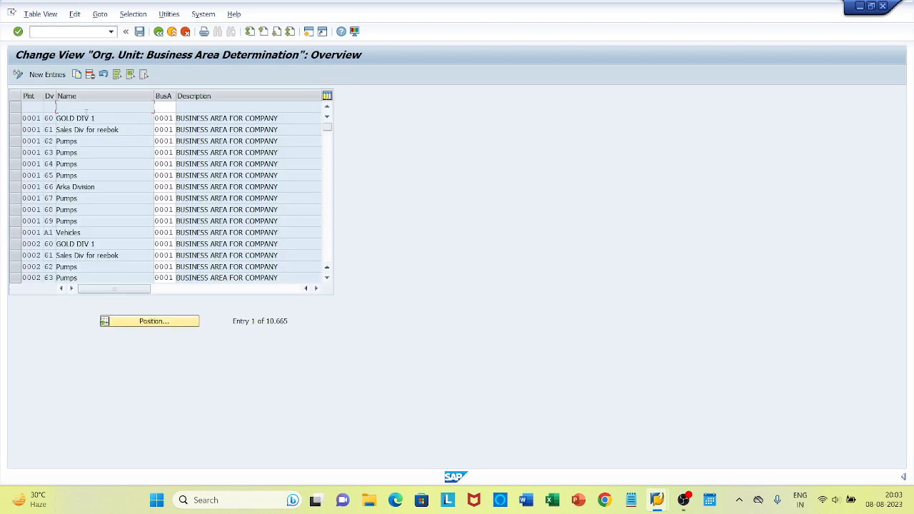
pyautogui.click(139, 323)
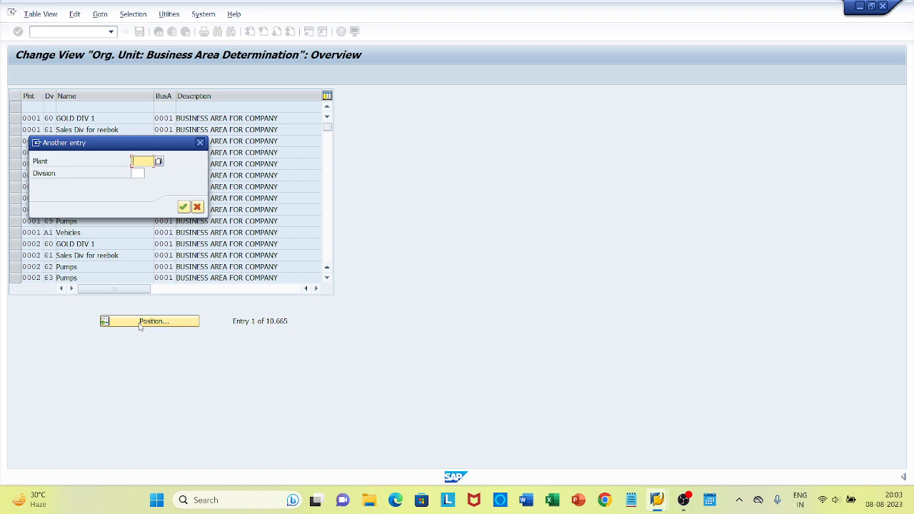
pyautogui.write('QPL')
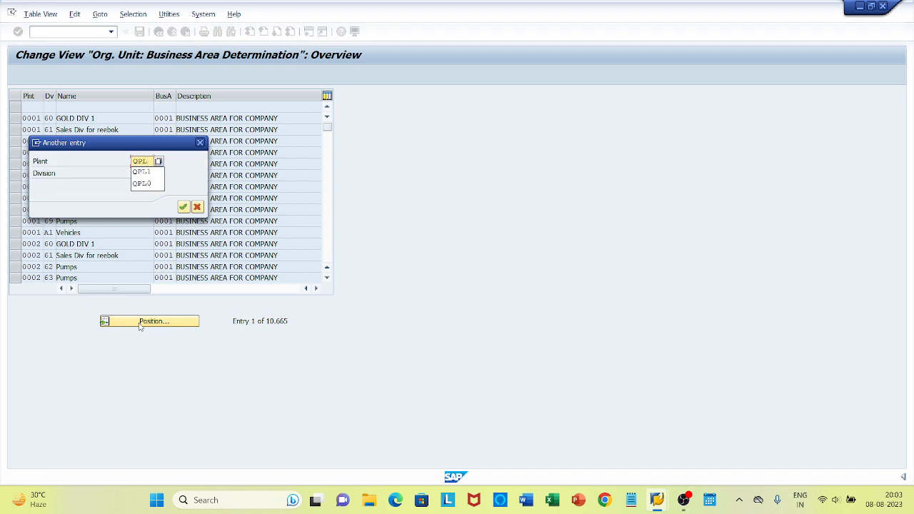
pyautogui.press('Return')
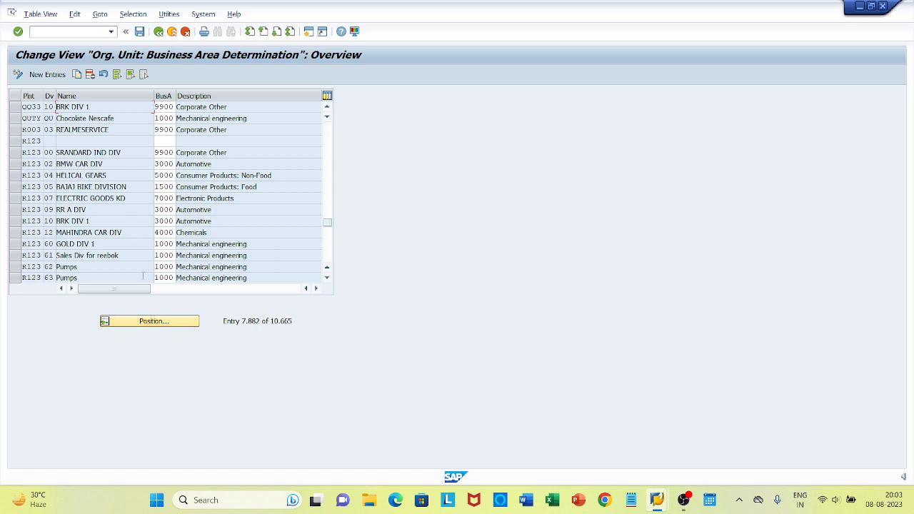
# Step: Start new business area determination entries with plant QPL1 in the first row and plant QPL2 in the second
pyautogui.click(47, 75)
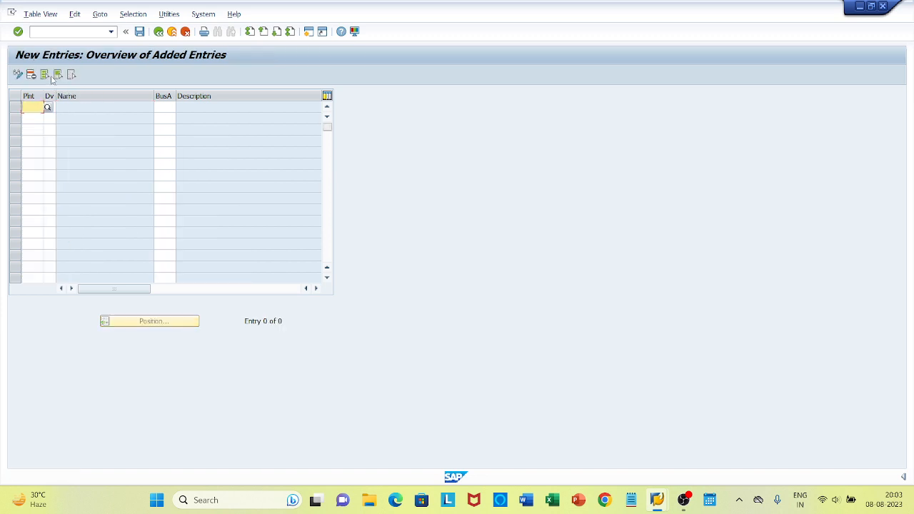
pyautogui.write('OPL')
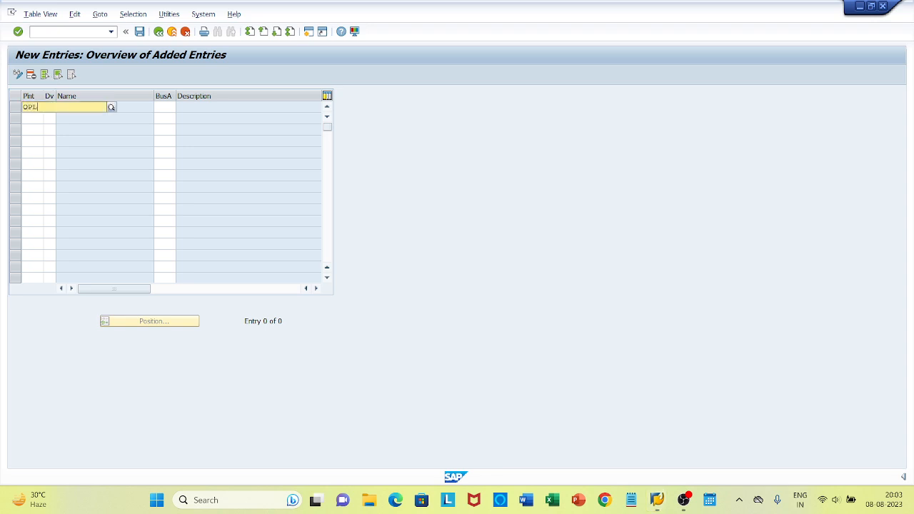
pyautogui.write('1')
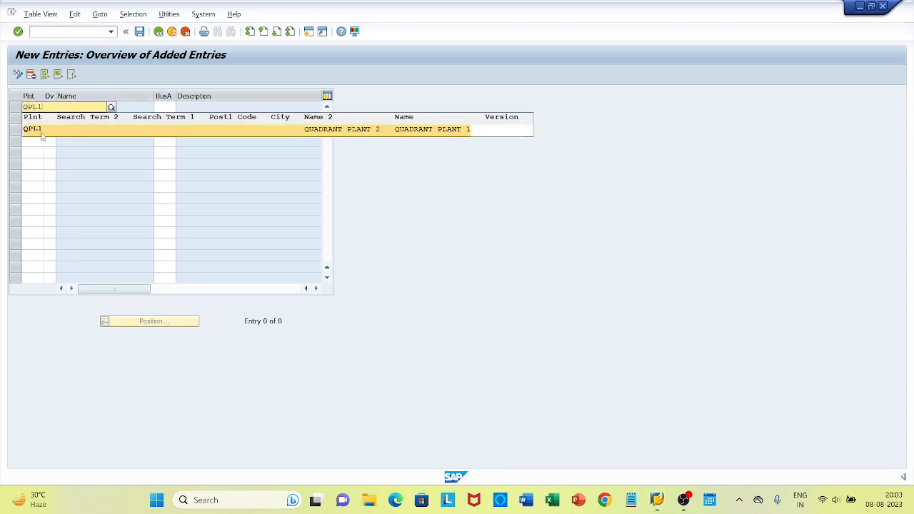
pyautogui.click(42, 131)
pyautogui.click(37, 120)
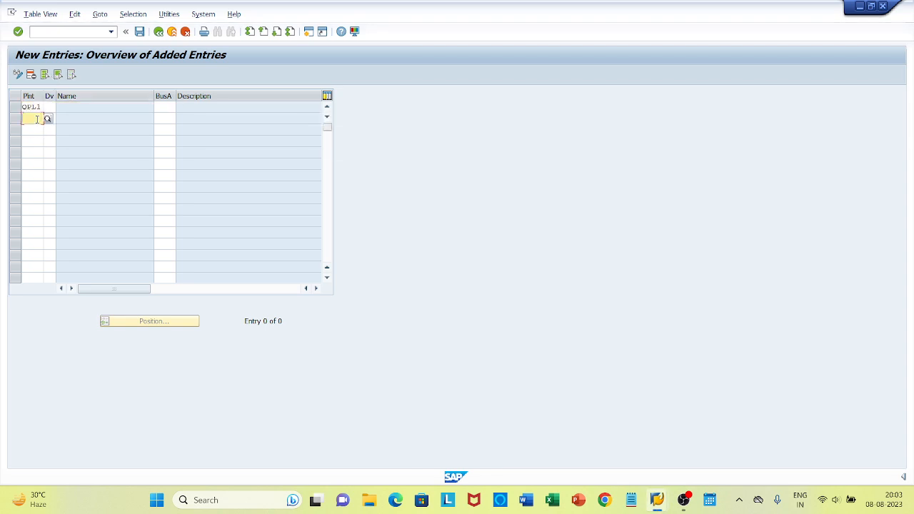
pyautogui.write('QPL2')
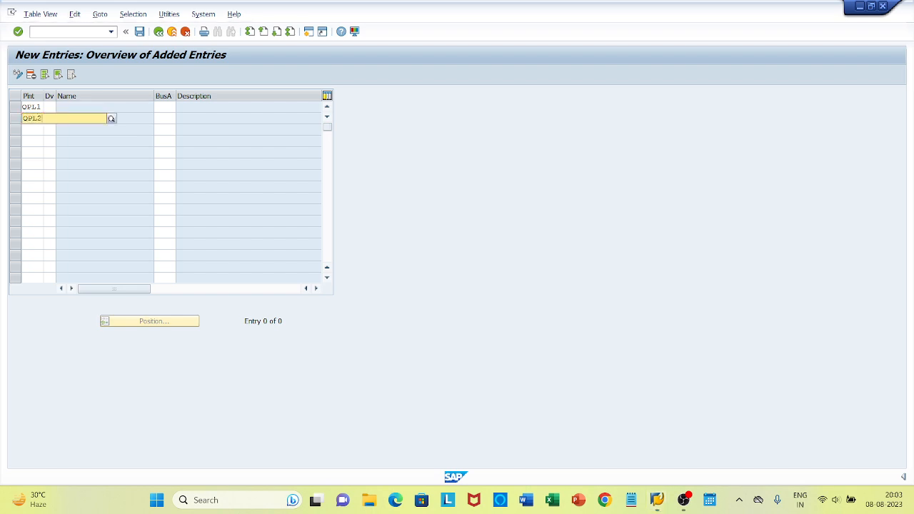
pyautogui.click(43, 139)
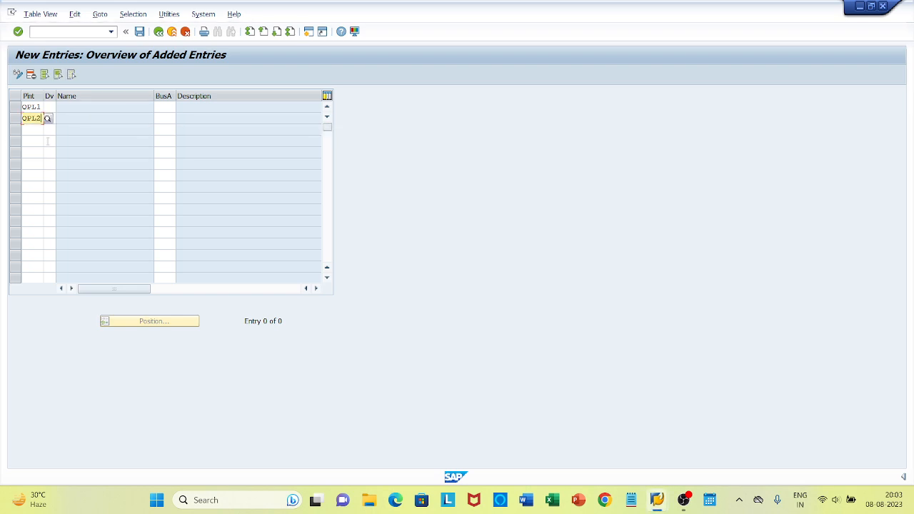
# Step: Set the division to E4 for both the QPL1 and QPL2 rows and validate the entries
pyautogui.click(52, 108)
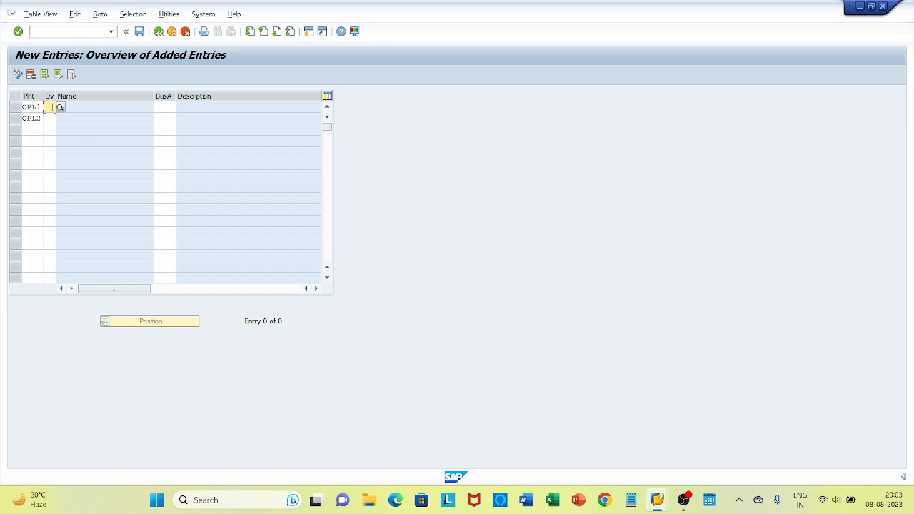
pyautogui.write('E4')
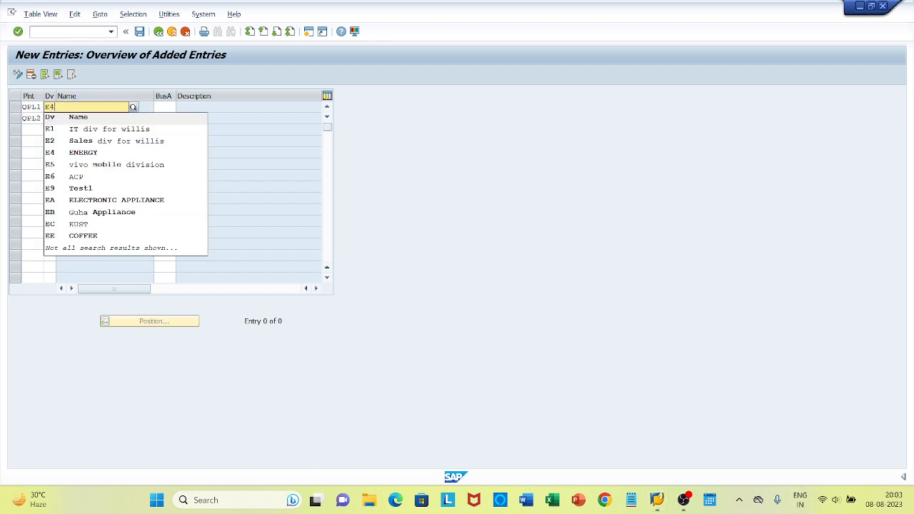
pyautogui.click(77, 130)
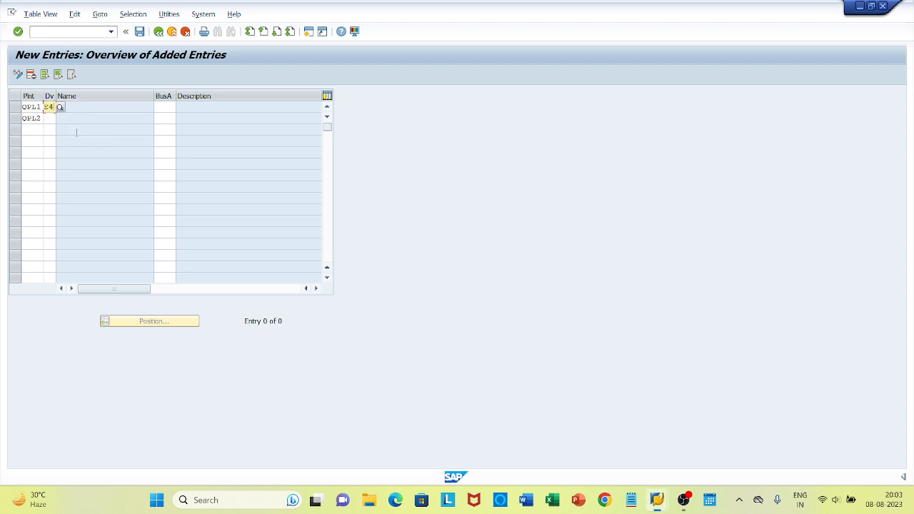
pyautogui.click(51, 119)
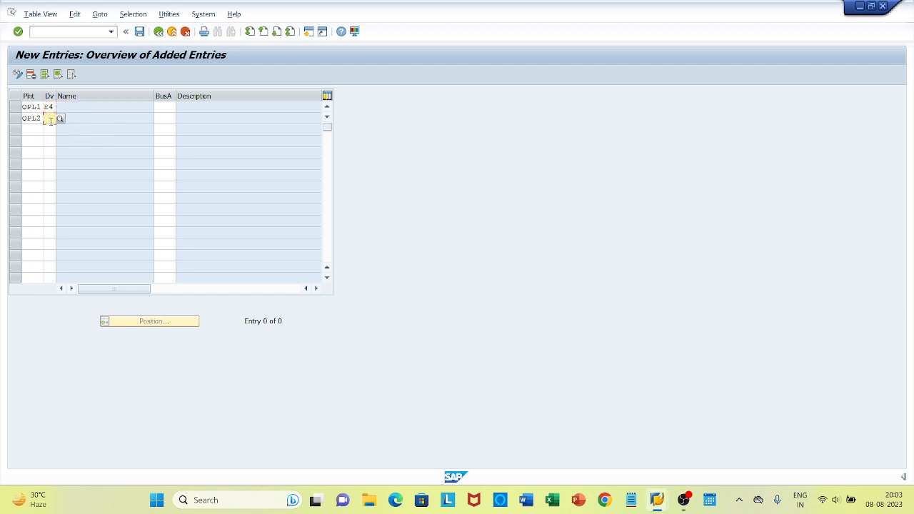
pyautogui.write('E4')
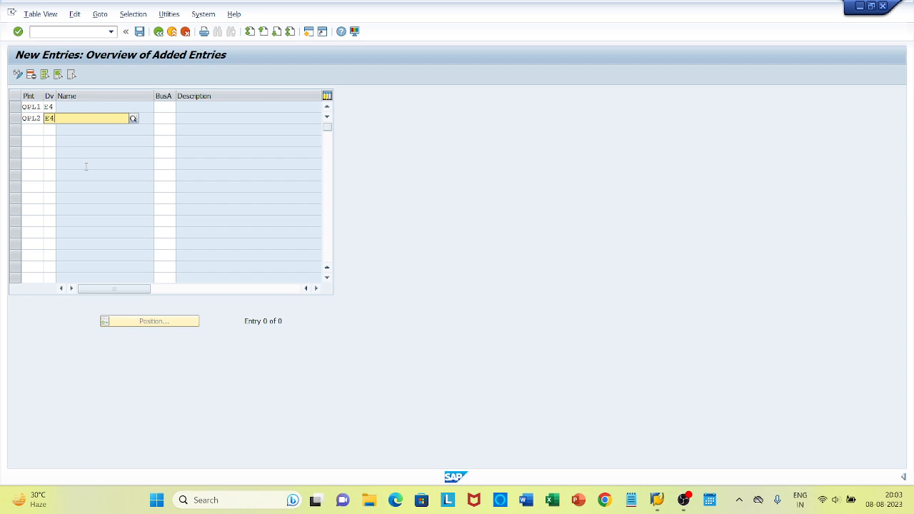
pyautogui.click(51, 140)
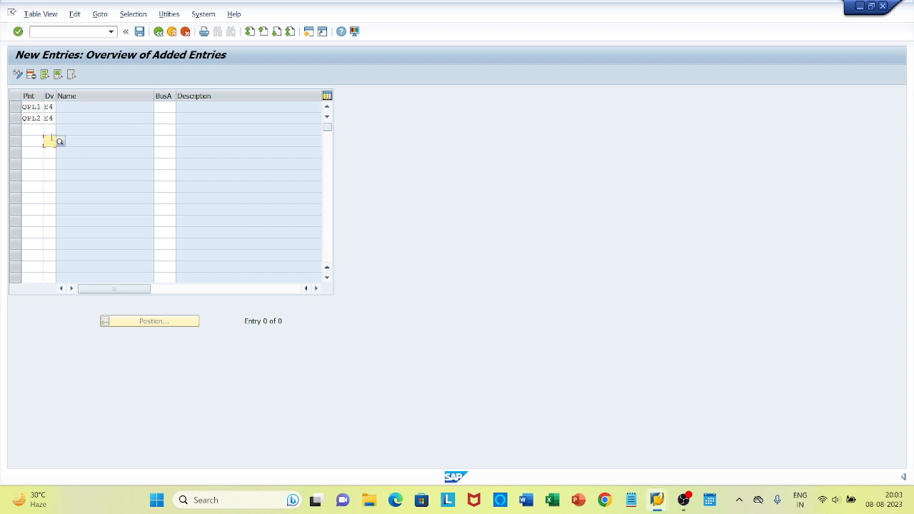
pyautogui.press('Return')
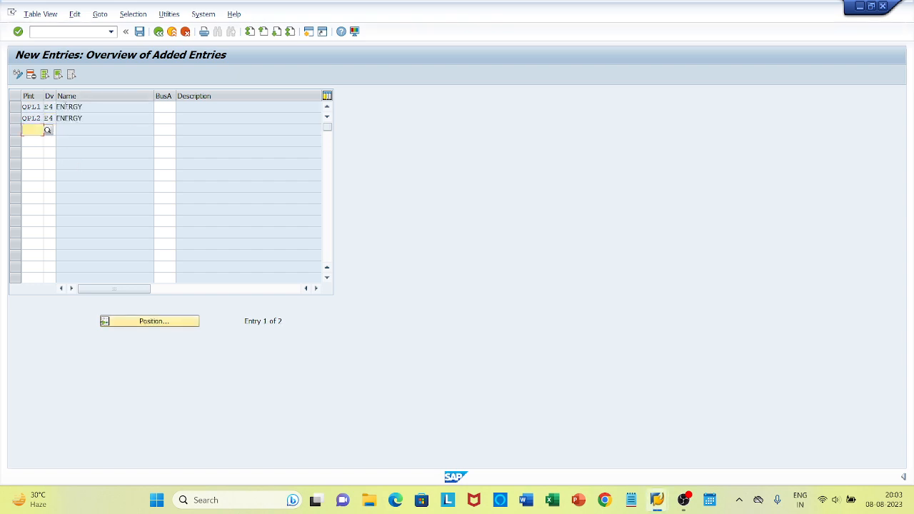
# Step: Assign business area 9900 to both the QPL1 and QPL2 rows and validate the entries
pyautogui.click(167, 106)
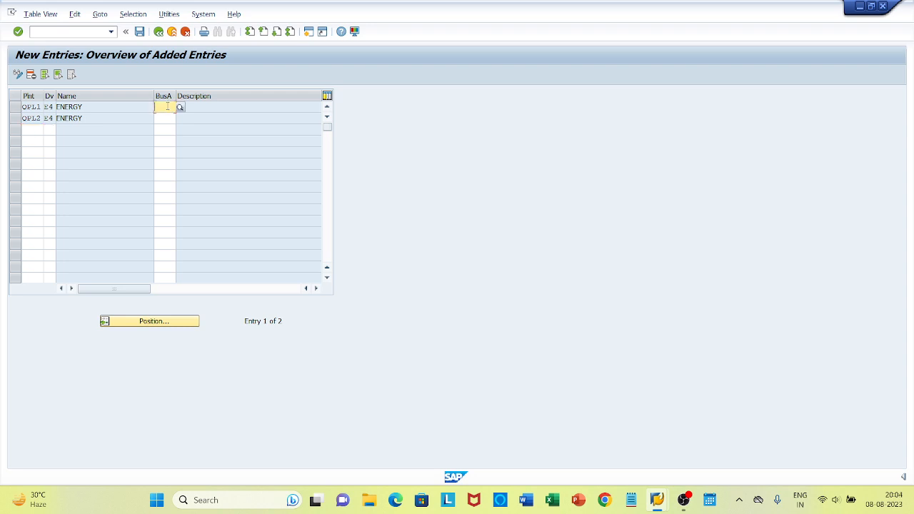
pyautogui.write('9900')
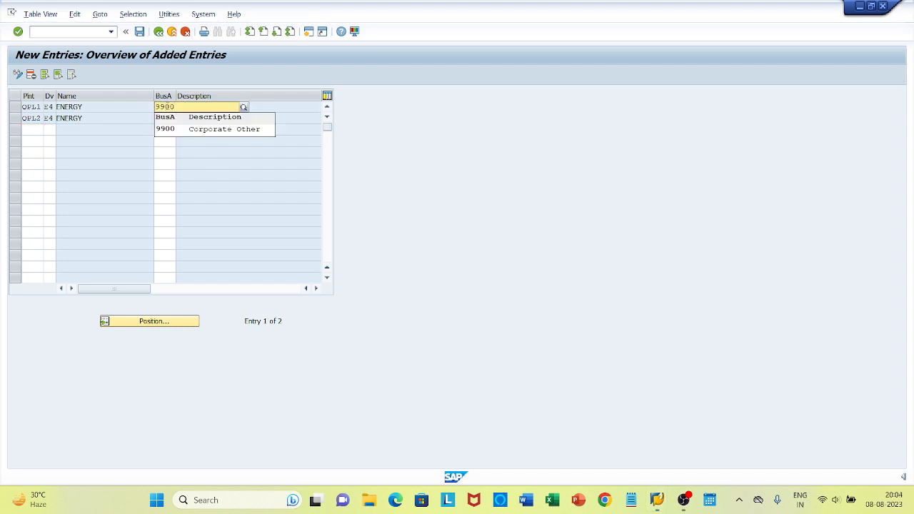
pyautogui.click(204, 126)
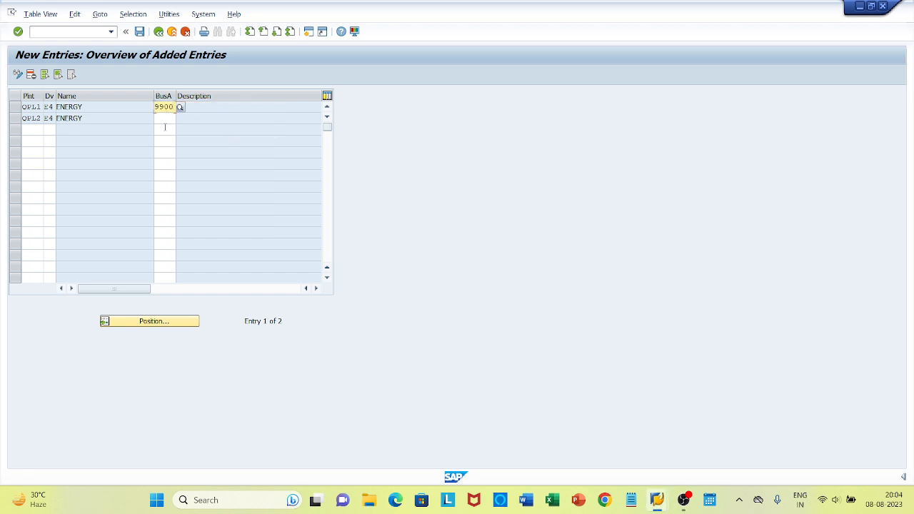
pyautogui.click(169, 120)
pyautogui.write('9900')
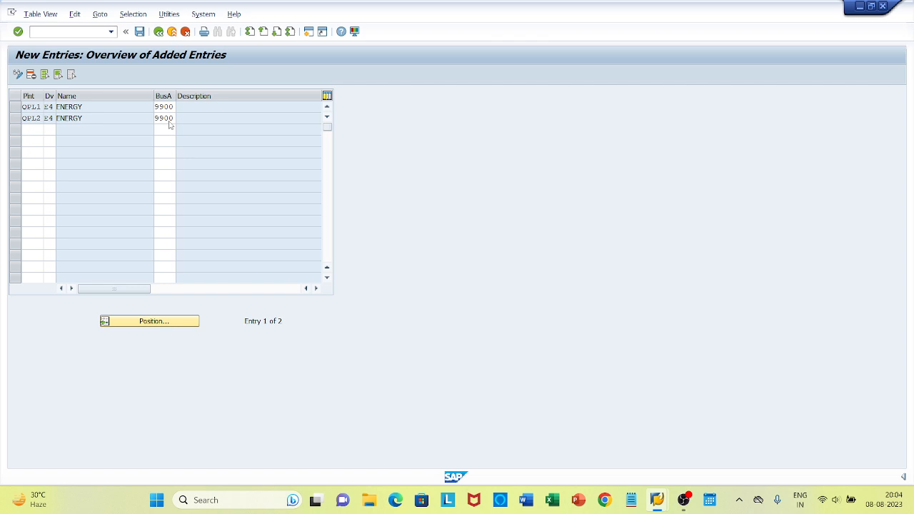
pyautogui.press('Return')
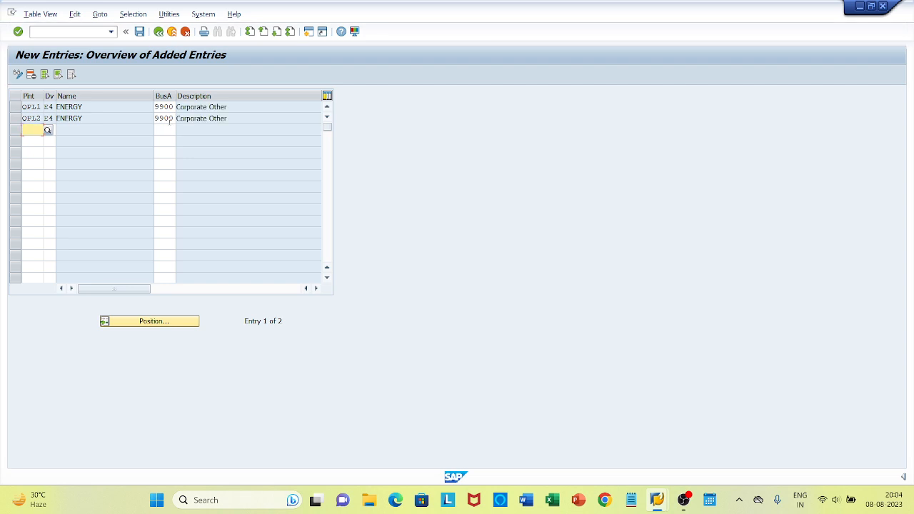
# Step: Save the business area assignments under the QUADRANT PROJECT customizing request and return to the IMG structure
pyautogui.click(140, 33)
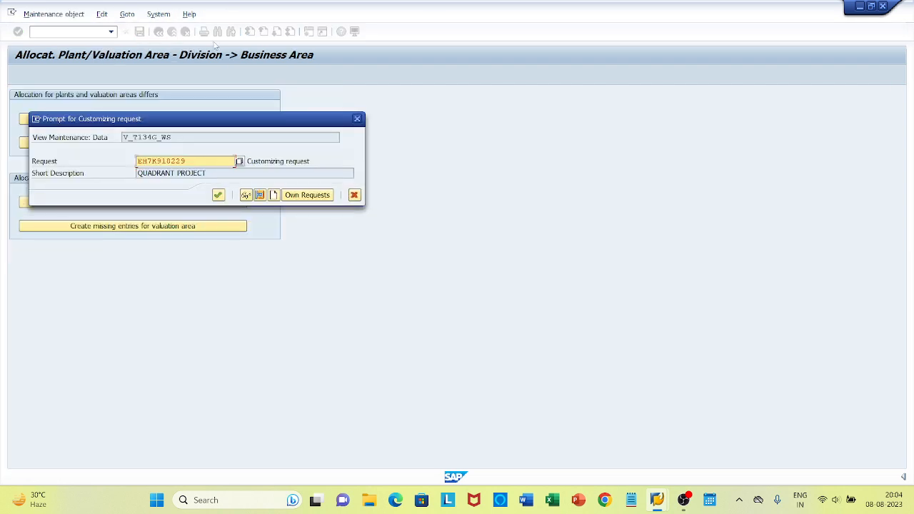
pyautogui.click(218, 195)
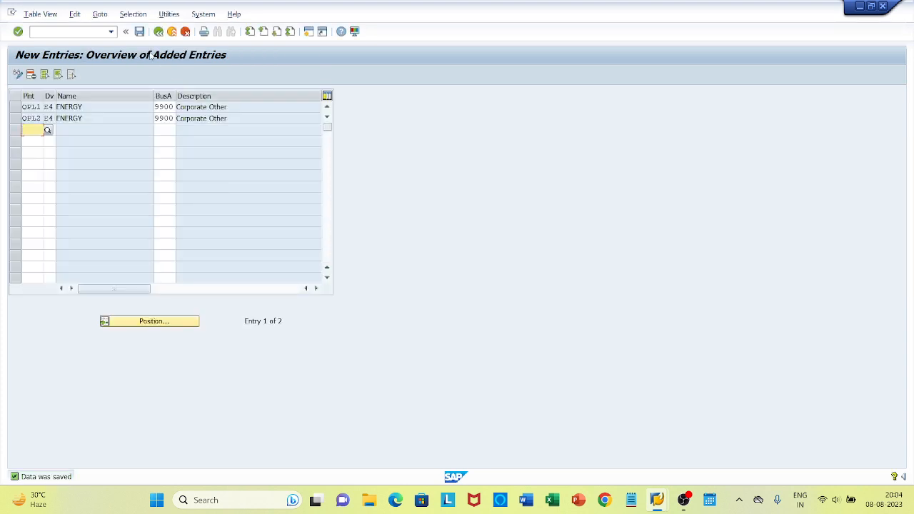
pyautogui.click(157, 35)
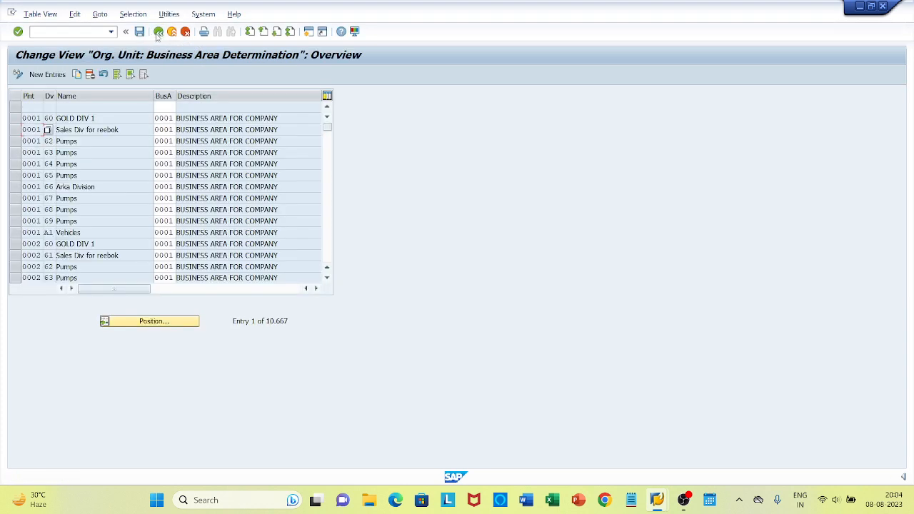
pyautogui.click(158, 32)
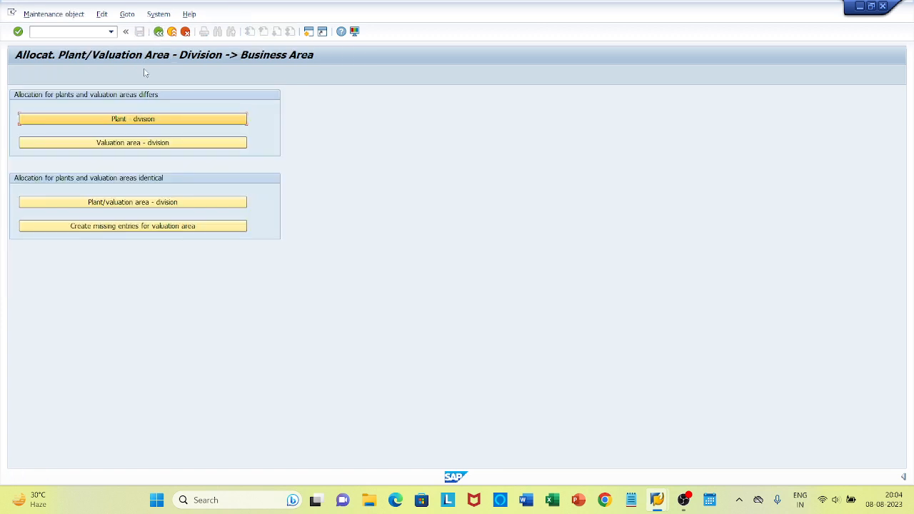
pyautogui.click(158, 33)
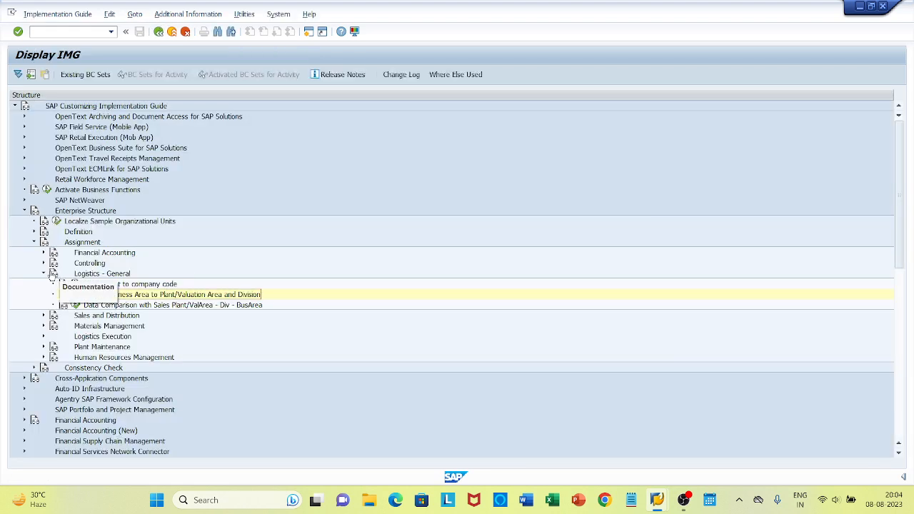
# Step: Open Assign purchasing organization to company code under Assignment, Materials Management, and find purchasing organization QPLO in the list
pyautogui.click(43, 275)
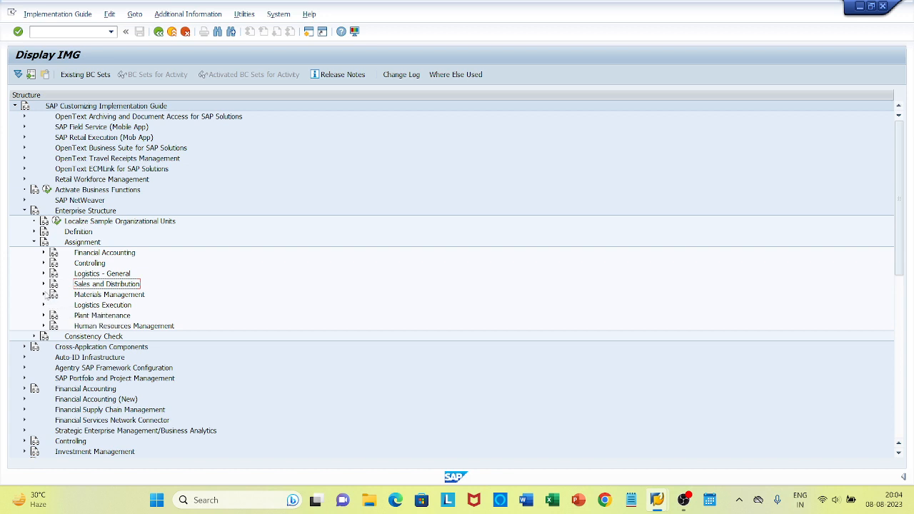
pyautogui.click(44, 295)
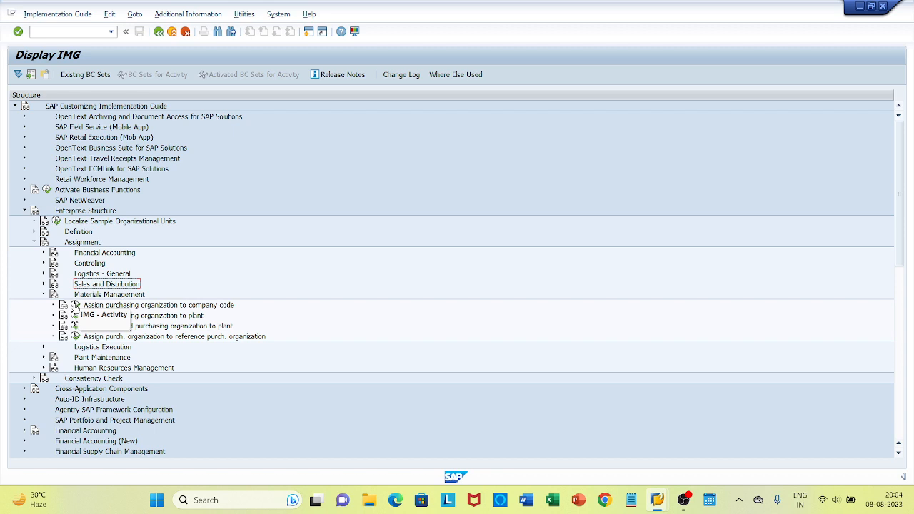
pyautogui.click(75, 304)
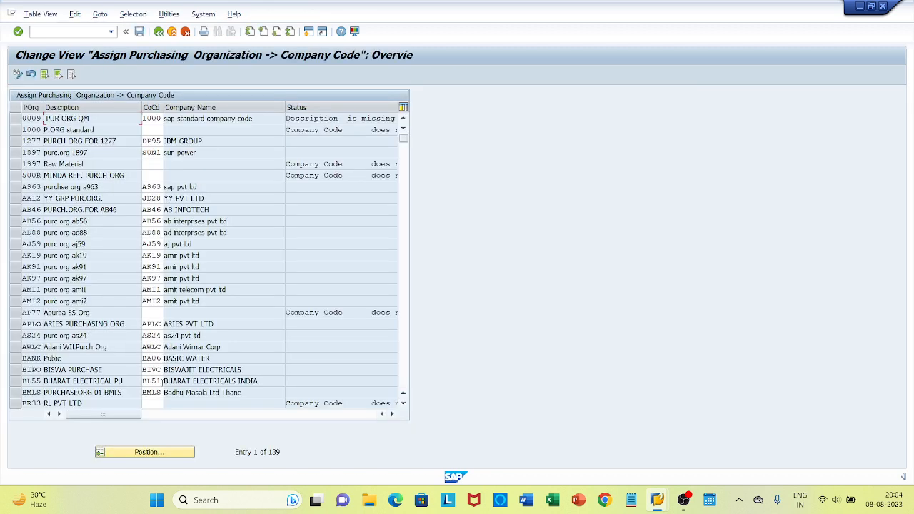
pyautogui.click(142, 452)
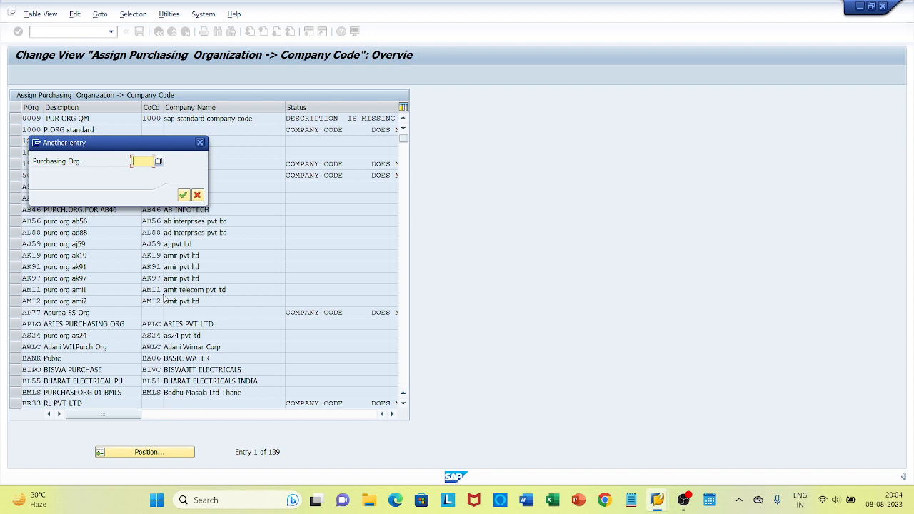
pyautogui.write('Q')
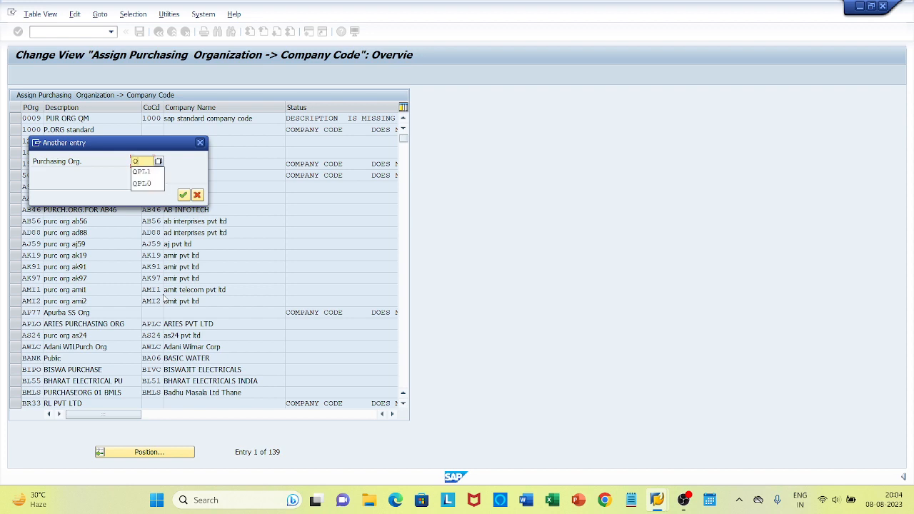
pyautogui.write('PLO')
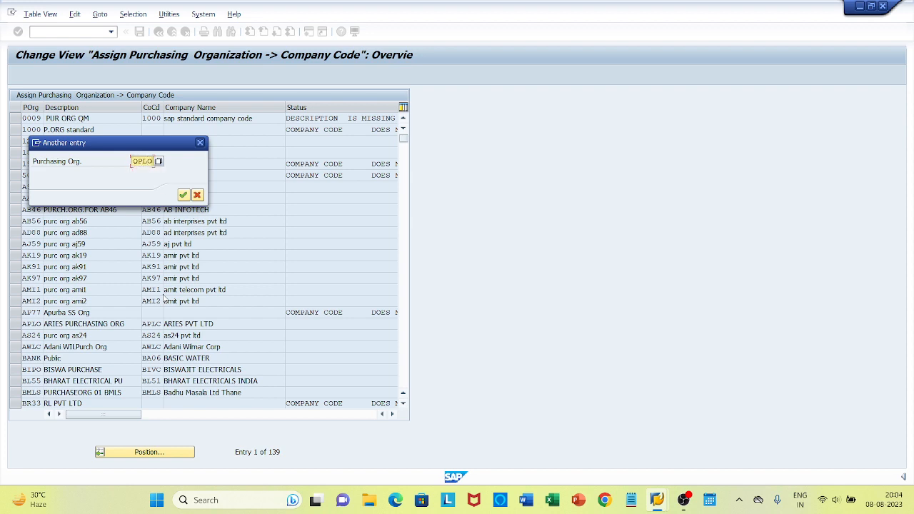
pyautogui.press('Return')
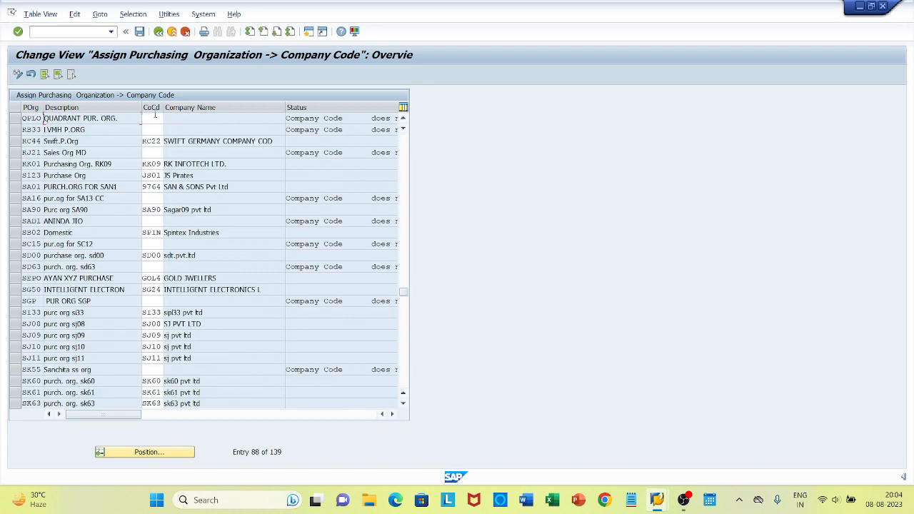
# Step: Assign company code QPL0 to purchasing organization QPLO and validate the entry
pyautogui.click(154, 118)
pyautogui.write('QPL0')
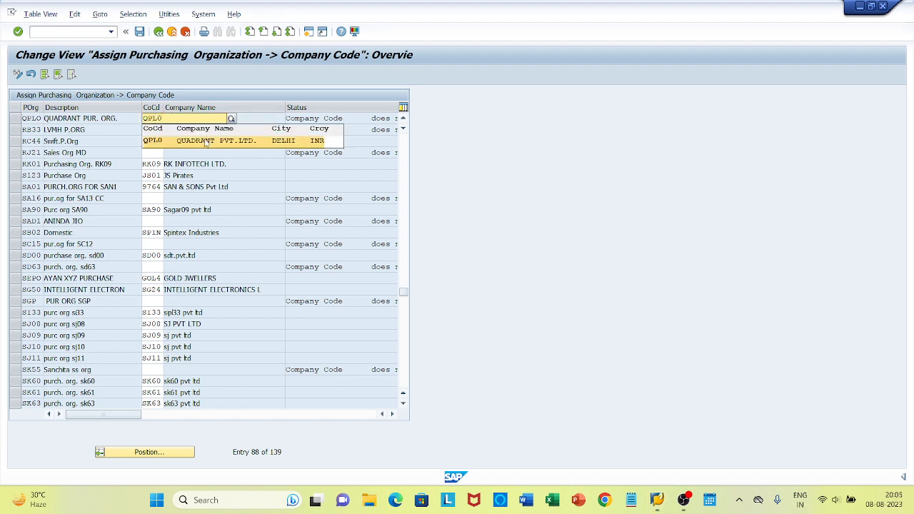
pyautogui.click(205, 141)
pyautogui.press('Return')
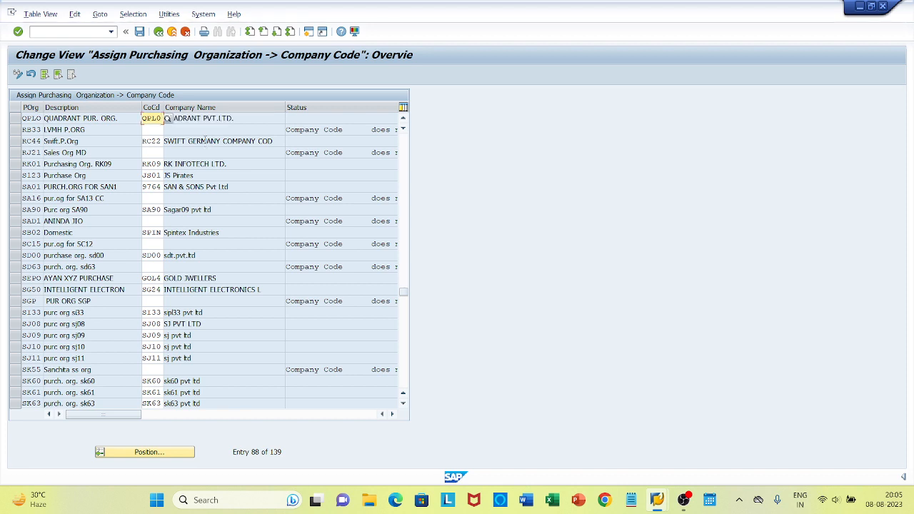
# Step: Save the company code assignment under the QUADRANT PROJECT customizing request and return to the IMG structure
pyautogui.click(139, 35)
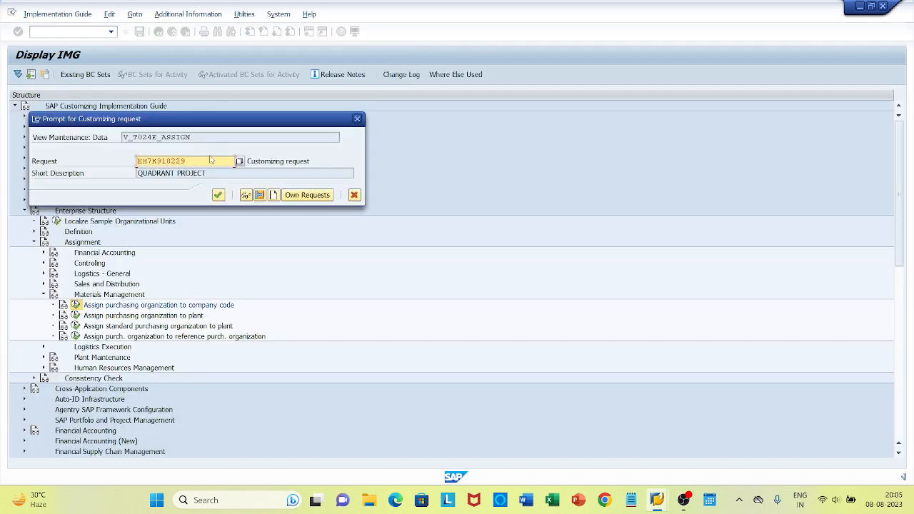
pyautogui.click(218, 195)
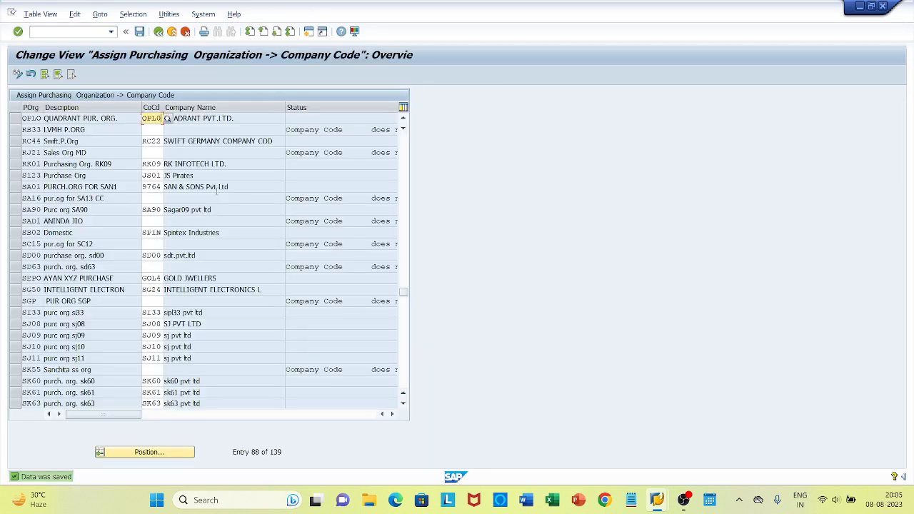
pyautogui.click(158, 31)
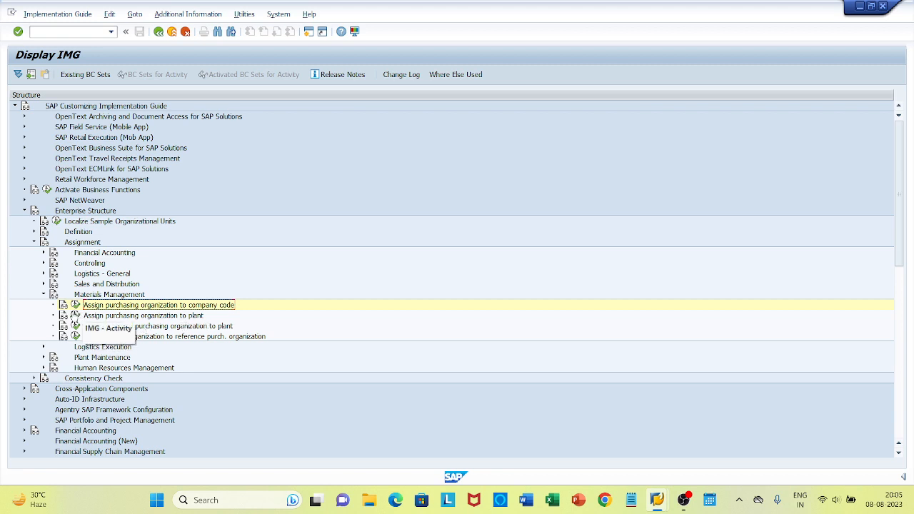
# Step: Open Assign purchasing organization to plant and add a new entry linking purchasing organization QPLO to plant QPL1
pyautogui.click(75, 315)
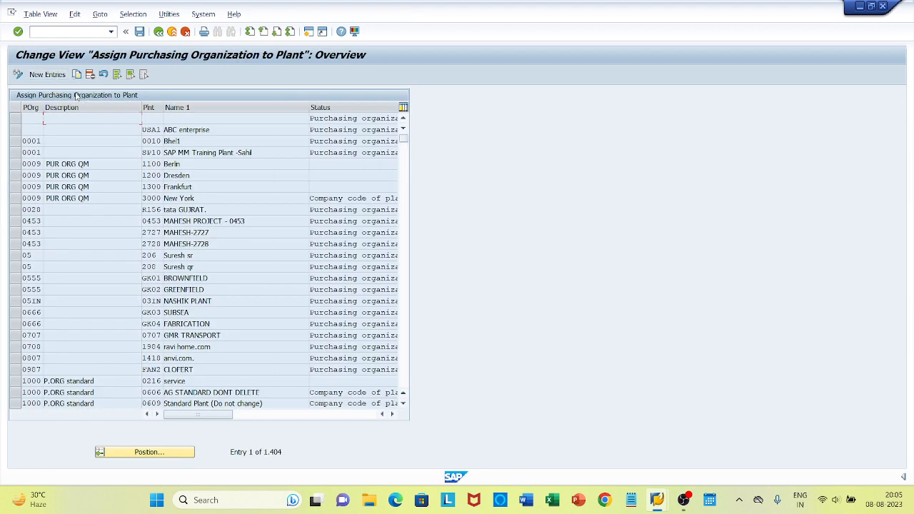
pyautogui.click(59, 75)
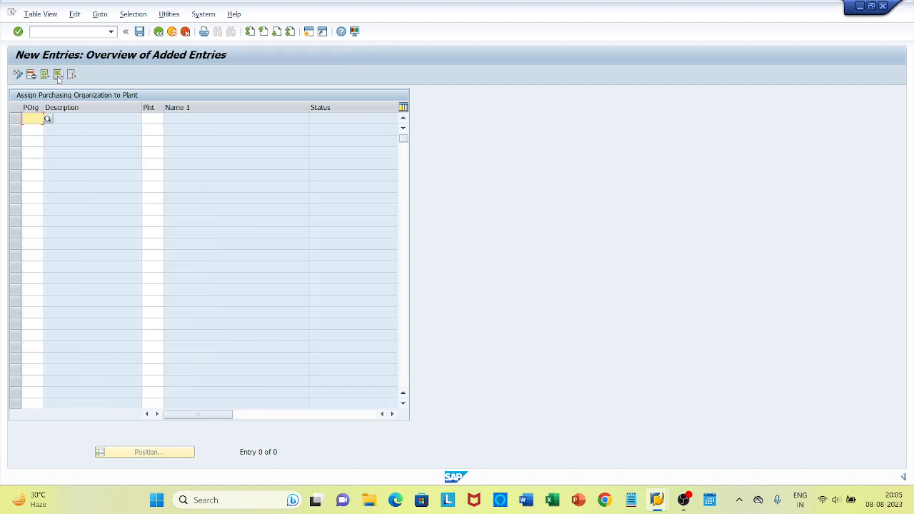
pyautogui.write('OB')
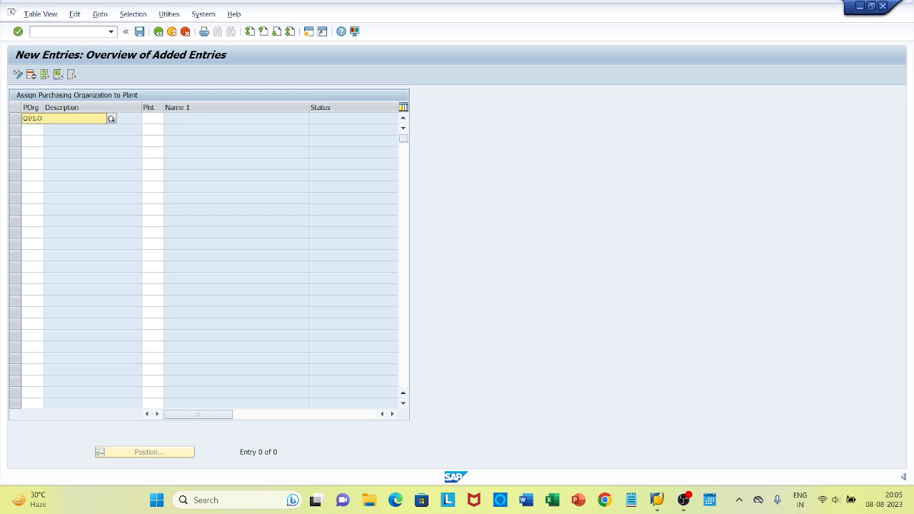
pyautogui.click(49, 141)
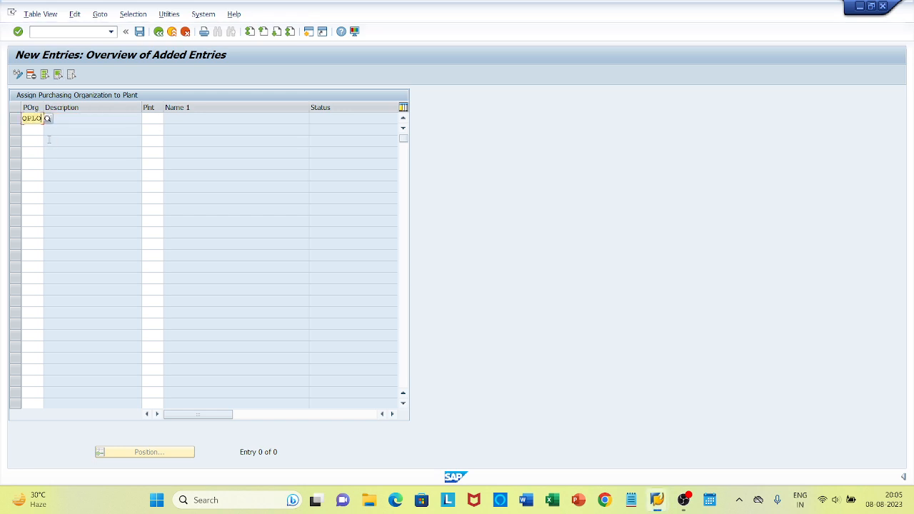
pyautogui.click(155, 119)
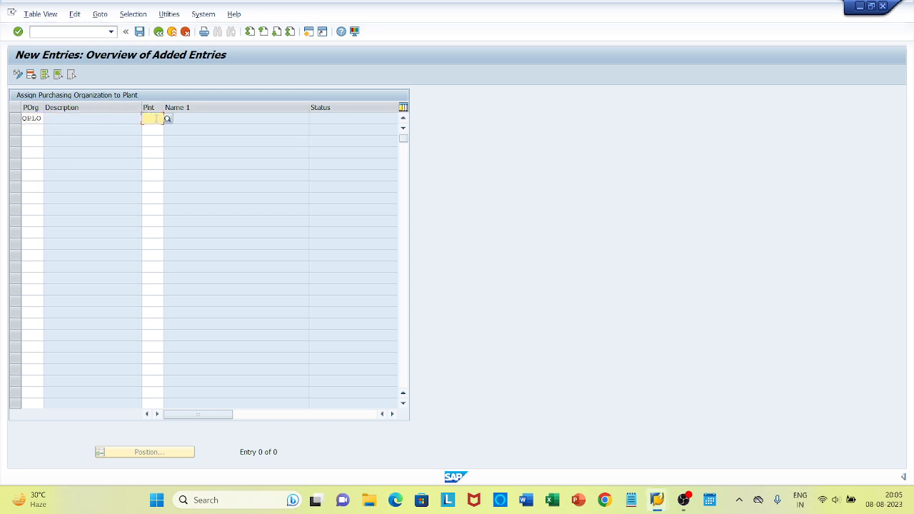
pyautogui.write('QPL1')
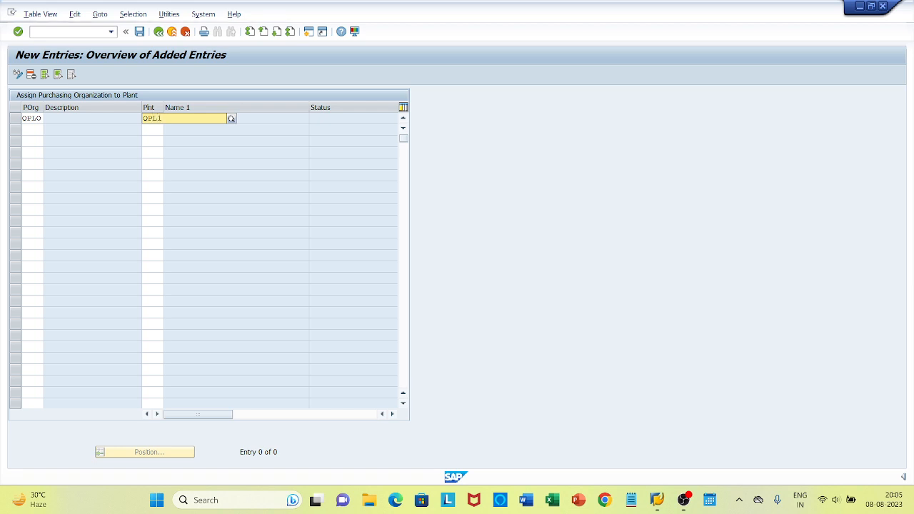
pyautogui.click(182, 142)
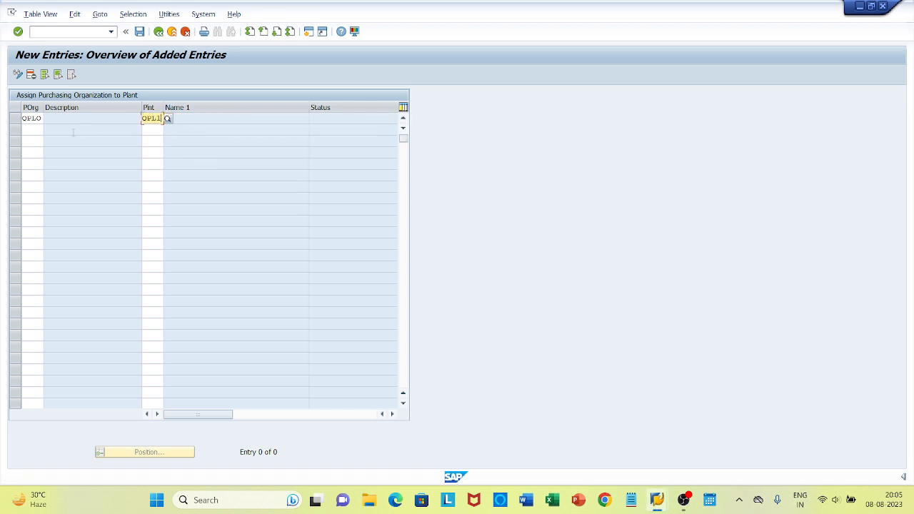
# Step: Add a second entry linking purchasing organization QPLO to plant QPL2 and validate both entries
pyautogui.click(32, 132)
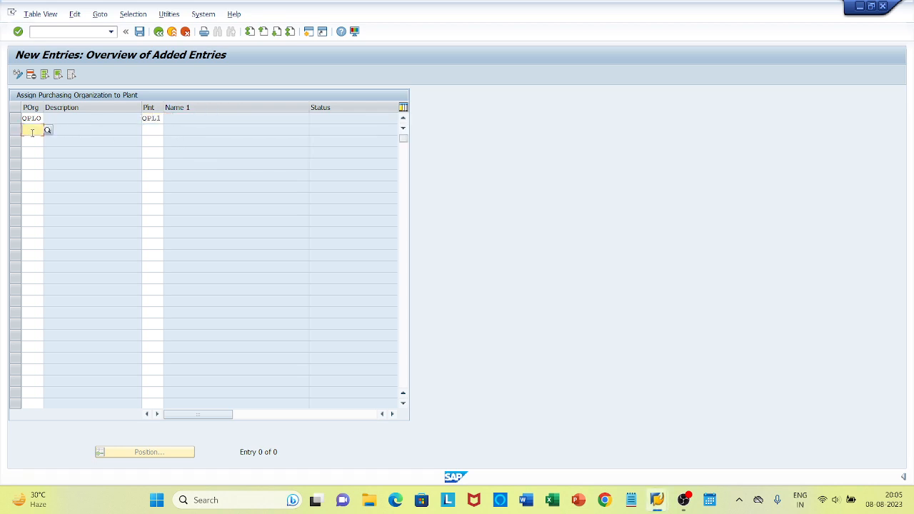
pyautogui.write('QPLO')
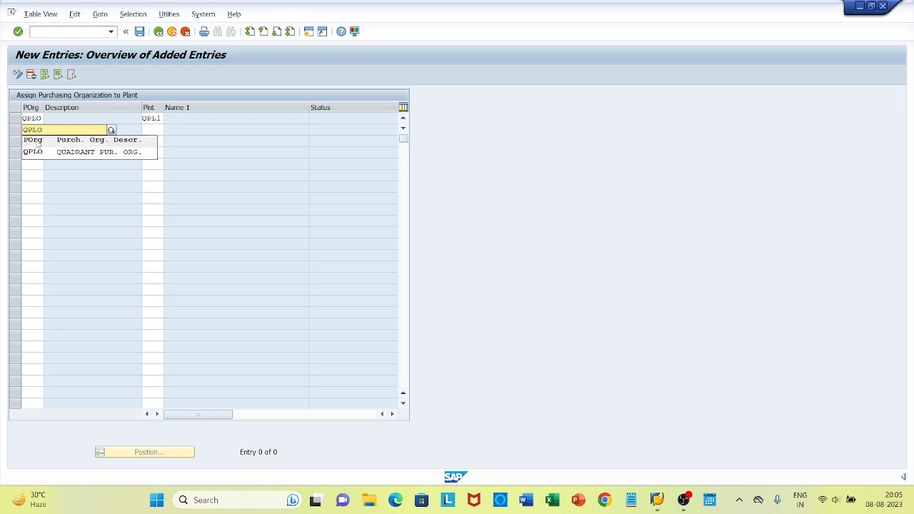
pyautogui.click(41, 152)
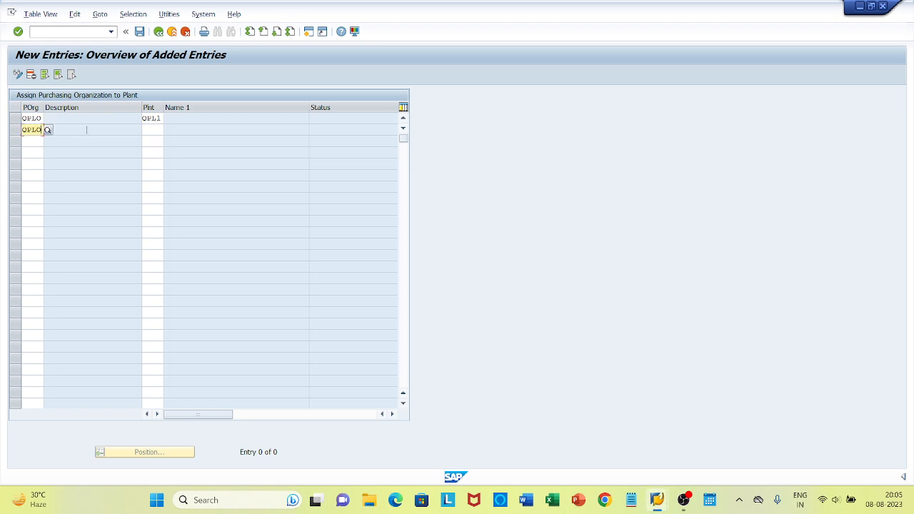
pyautogui.click(152, 129)
pyautogui.write('QPL')
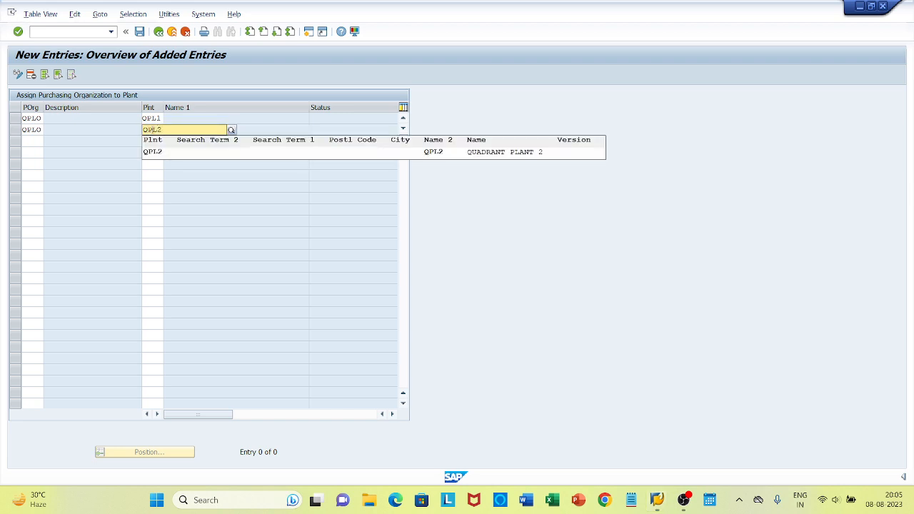
pyautogui.write('2')
pyautogui.click(150, 152)
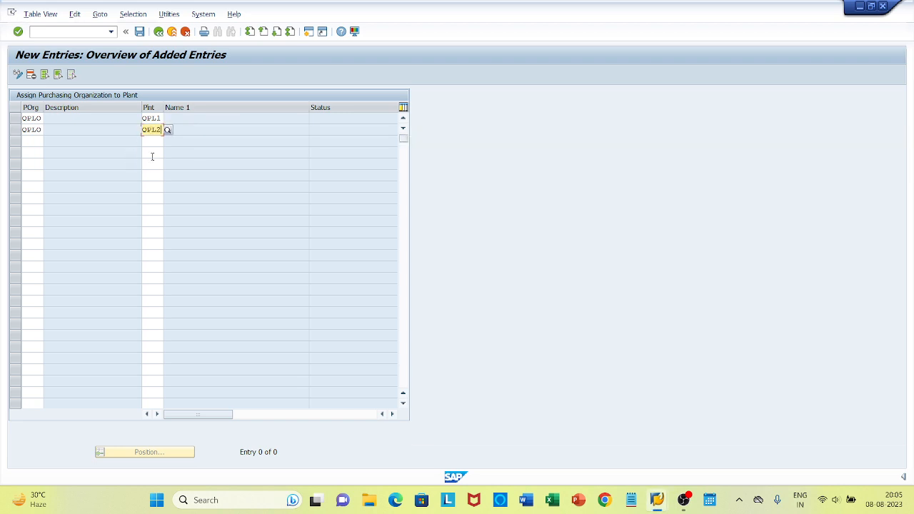
pyautogui.press('Return')
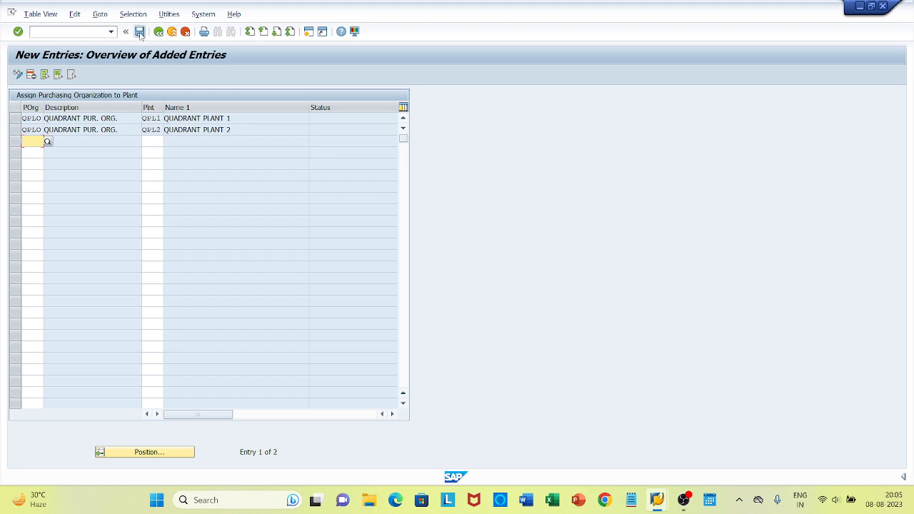
# Step: Save the plant assignments under the QUADRANT PROJECT customizing request, return to the IMG structure and collapse Materials Management
pyautogui.click(140, 33)
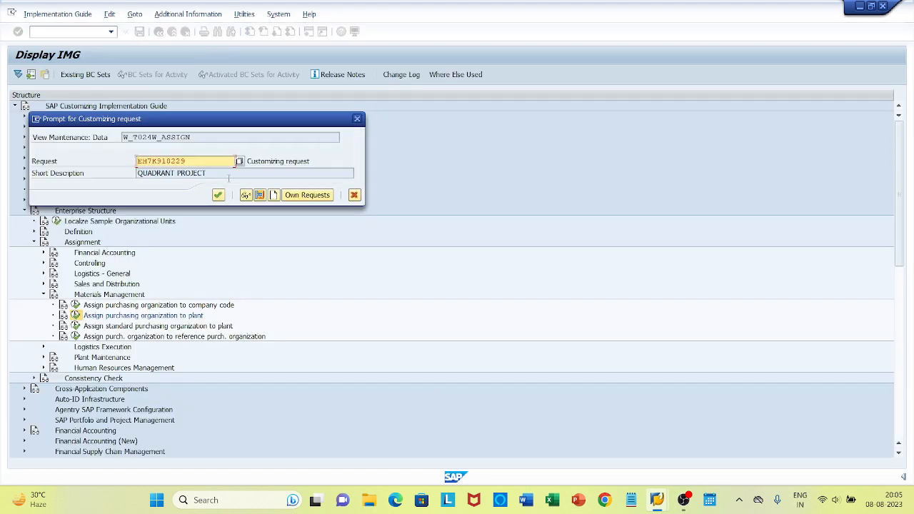
pyautogui.click(219, 195)
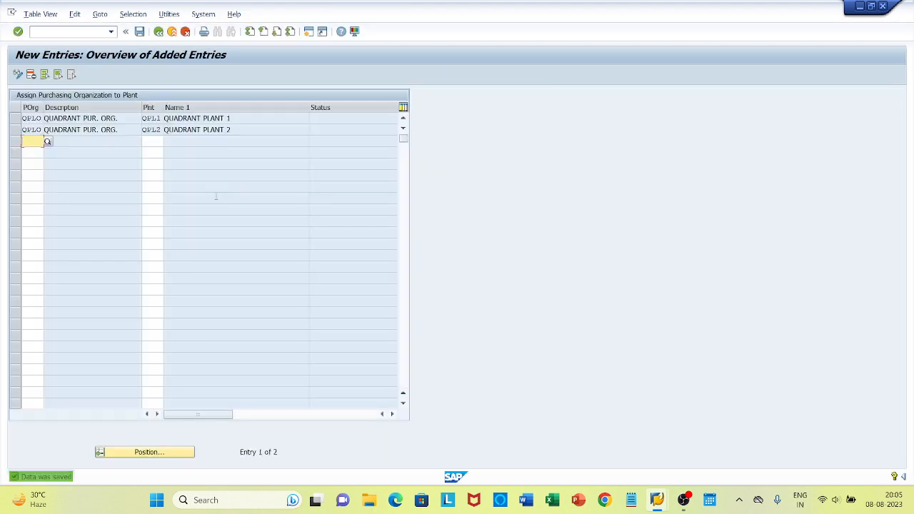
pyautogui.click(158, 32)
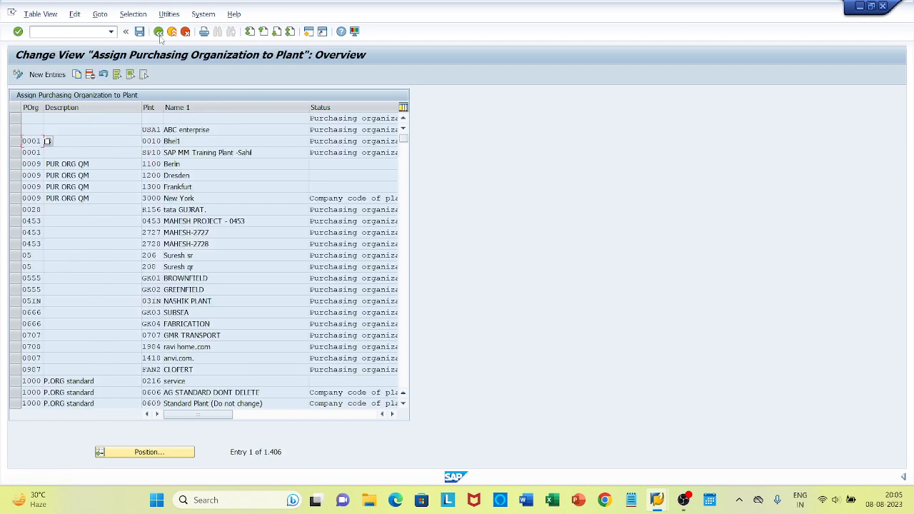
pyautogui.click(159, 36)
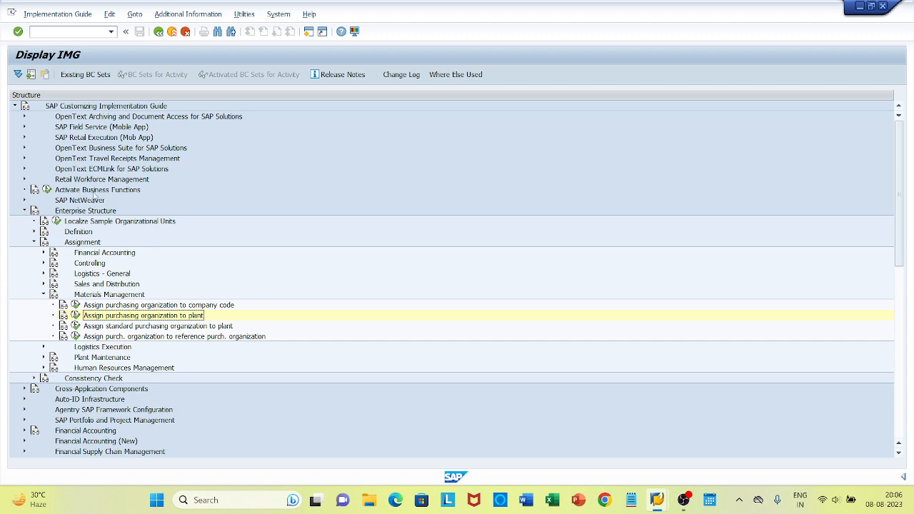
pyautogui.click(43, 295)
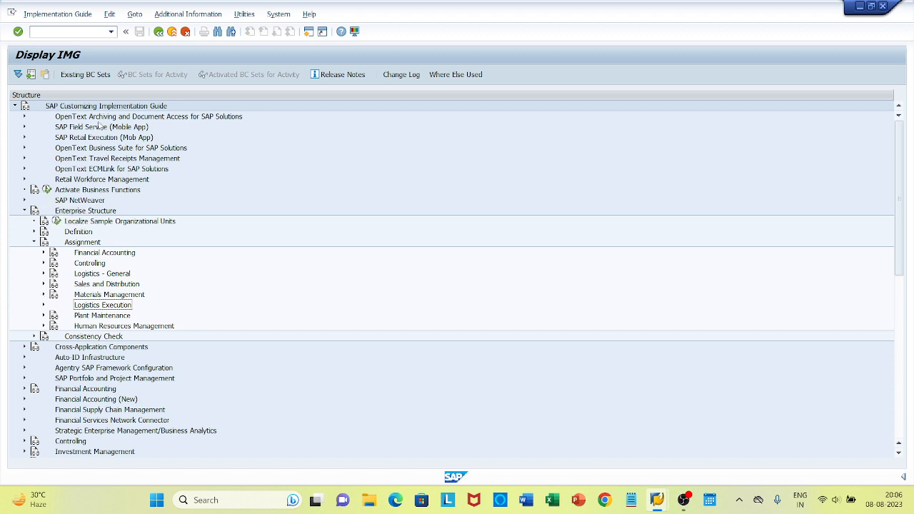
# Step: Leave the IMG, run transaction EC01 and open the structure navigation for company code objects
pyautogui.click(84, 31)
pyautogui.press('Return')
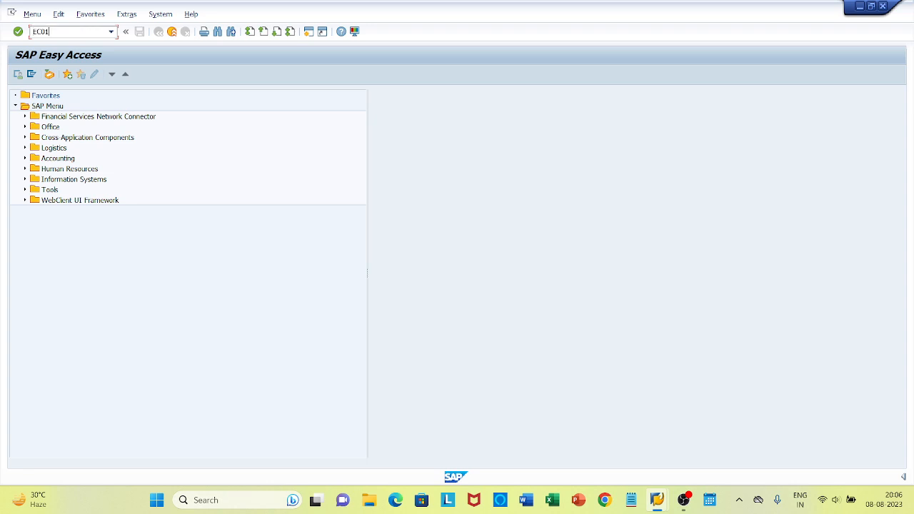
pyautogui.write('EC01')
pyautogui.press('Return')
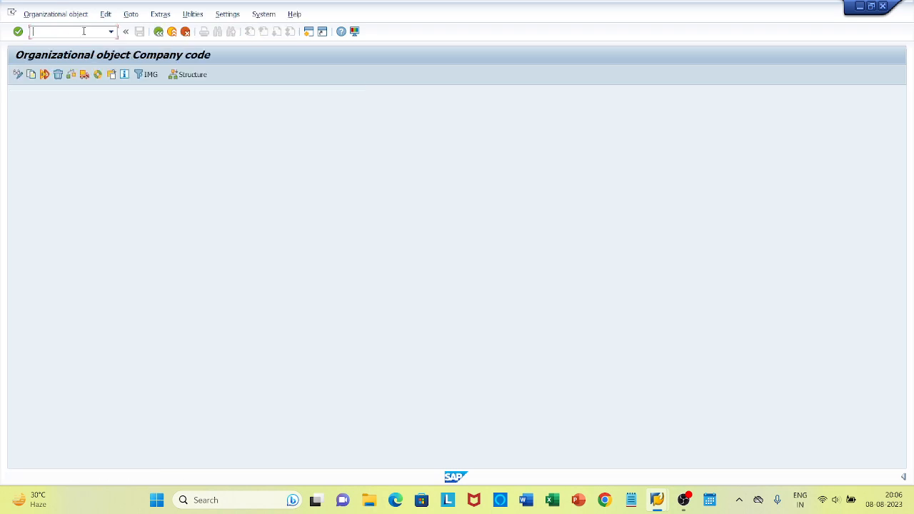
pyautogui.click(191, 75)
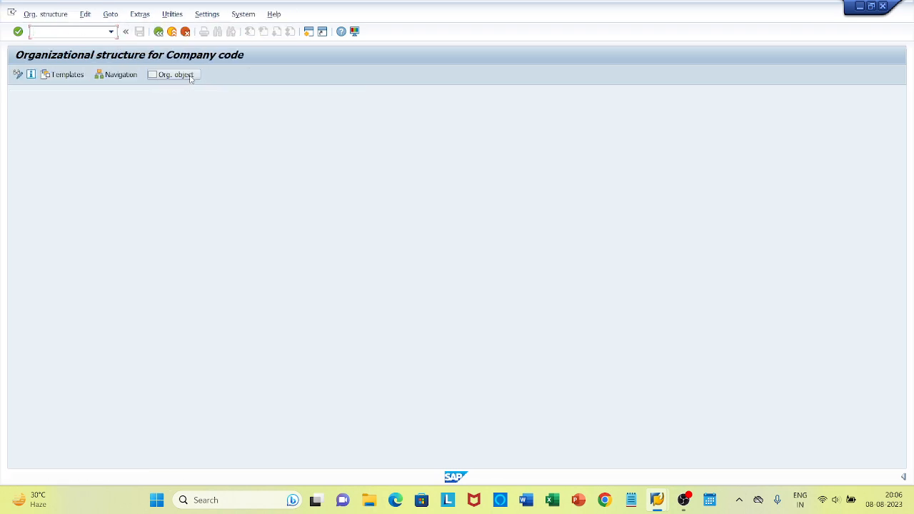
pyautogui.click(127, 75)
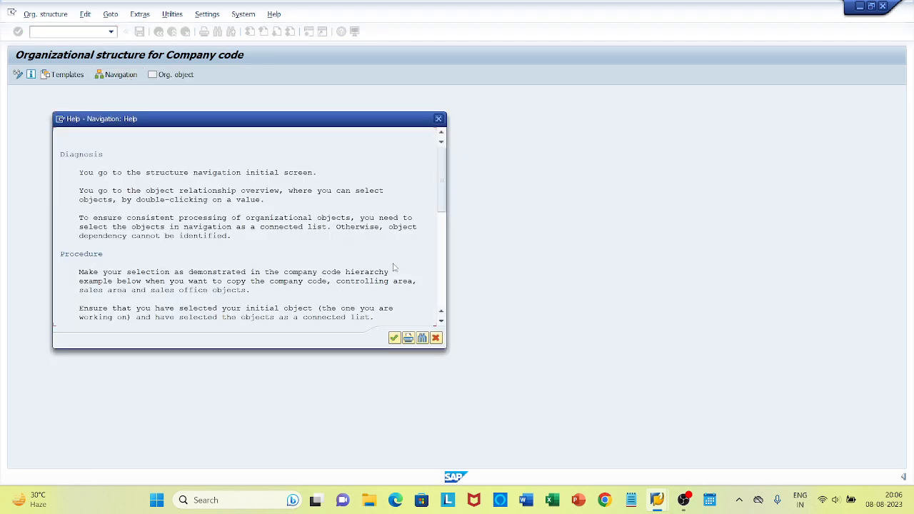
pyautogui.click(395, 339)
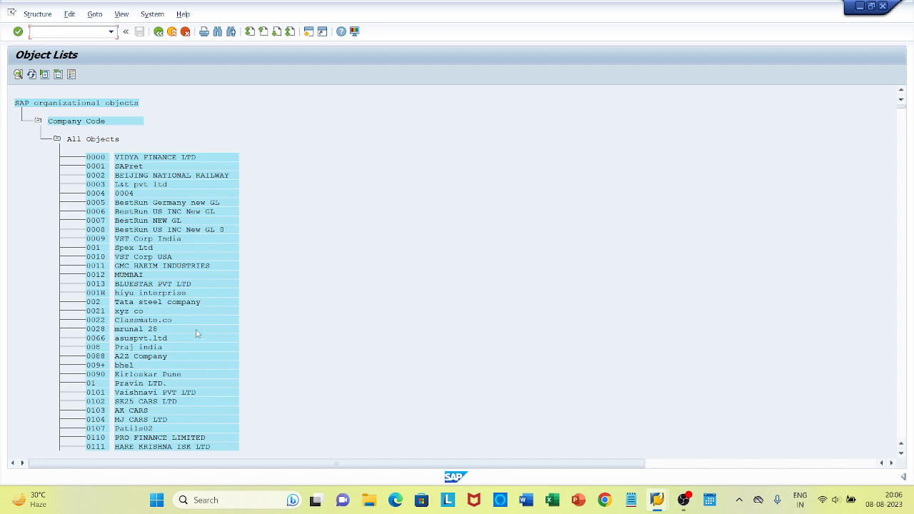
# Step: Find company code QPL0 in the object list and open its organizational structure
pyautogui.hotkey('ctrl', 'f')
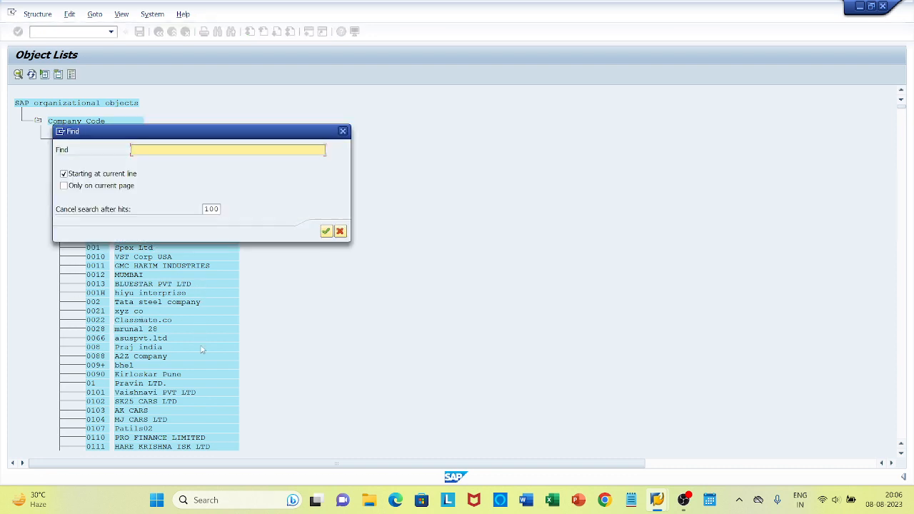
pyautogui.press('Return')
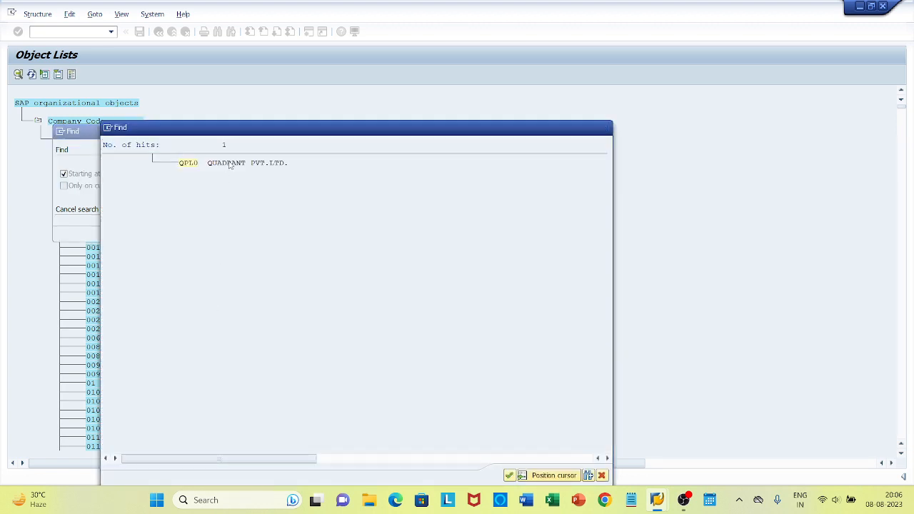
pyautogui.doubleClick(230, 165)
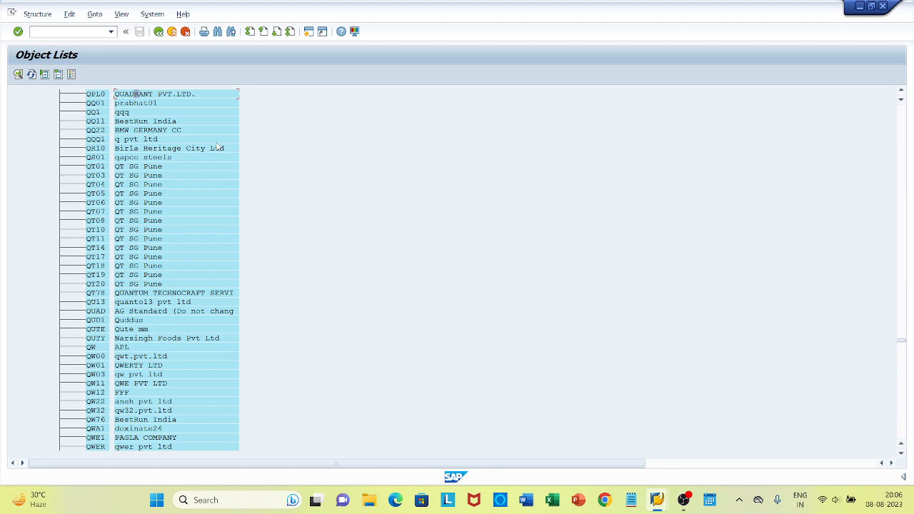
pyautogui.doubleClick(140, 93)
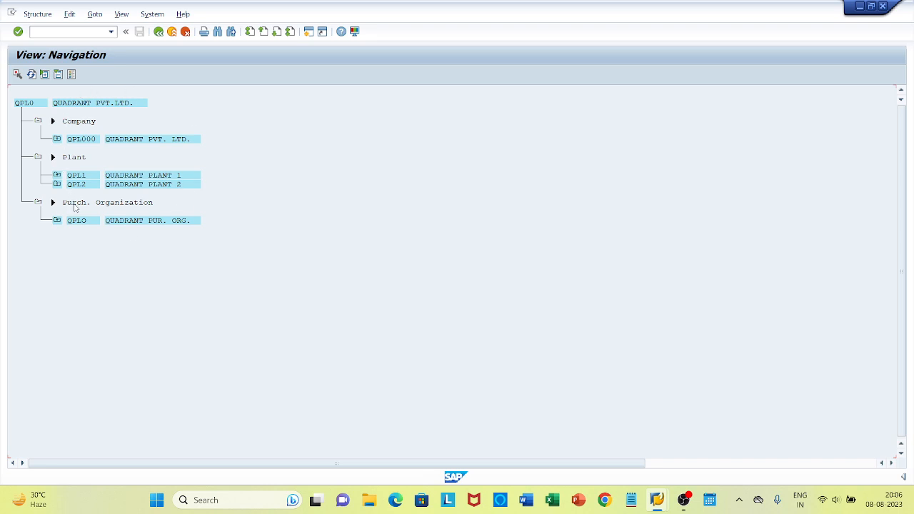
# Step: Expand company QPL000, plant QPL1 and the QPLO purchasing organization under that plant to review their assignments
pyautogui.click(57, 139)
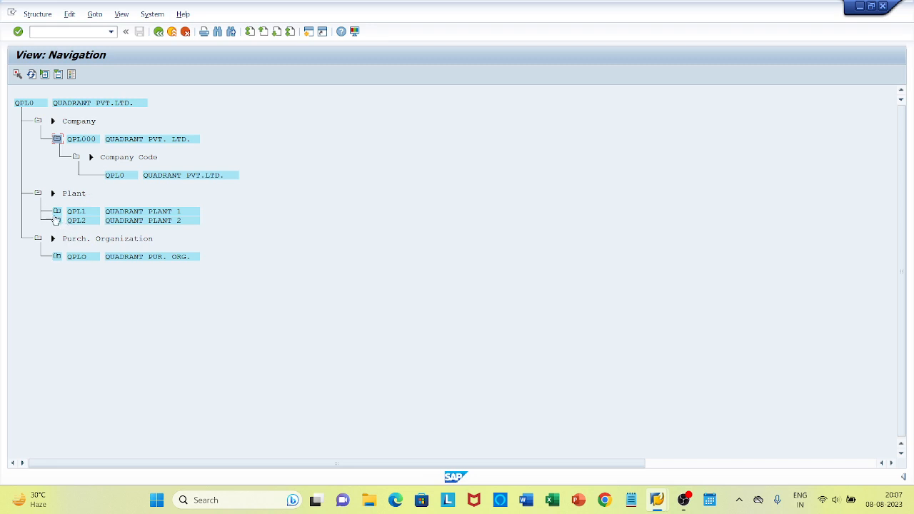
pyautogui.click(57, 213)
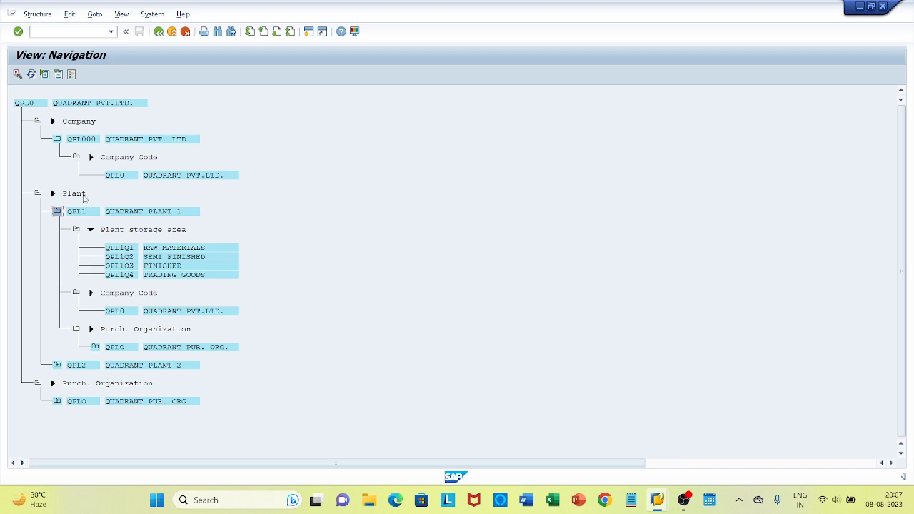
pyautogui.click(94, 347)
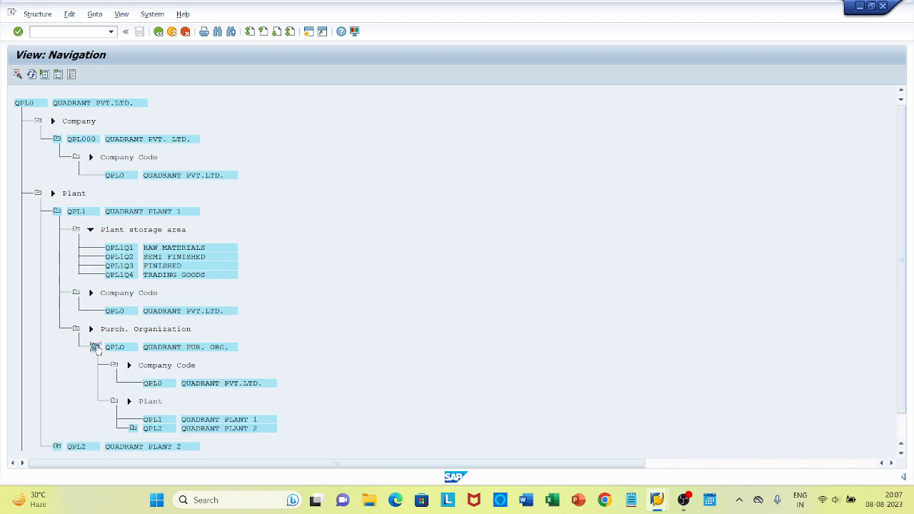
# Step: Expand plant QPL2 within plant QPL1's QPLO purchasing organization and review its storage areas, company code and purchasing organization
pyautogui.scroll(-1, 235, 353)
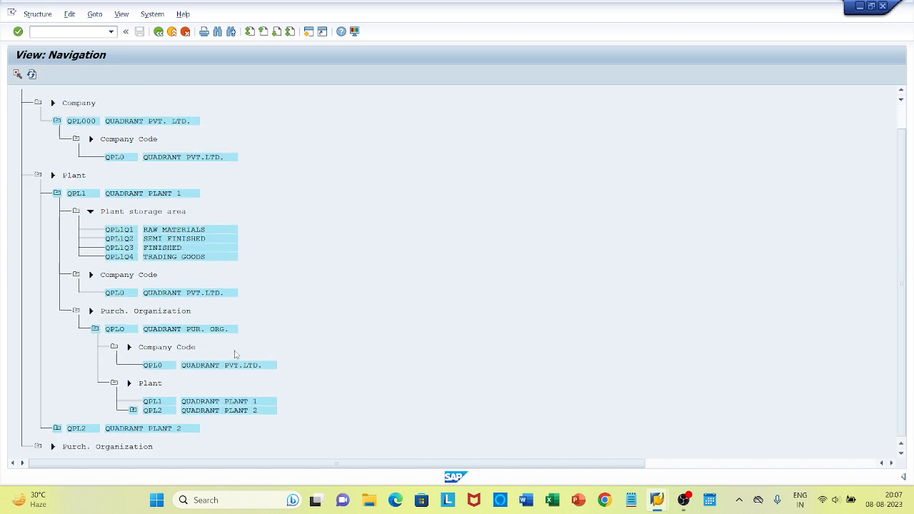
pyautogui.scroll(-1, 236, 355)
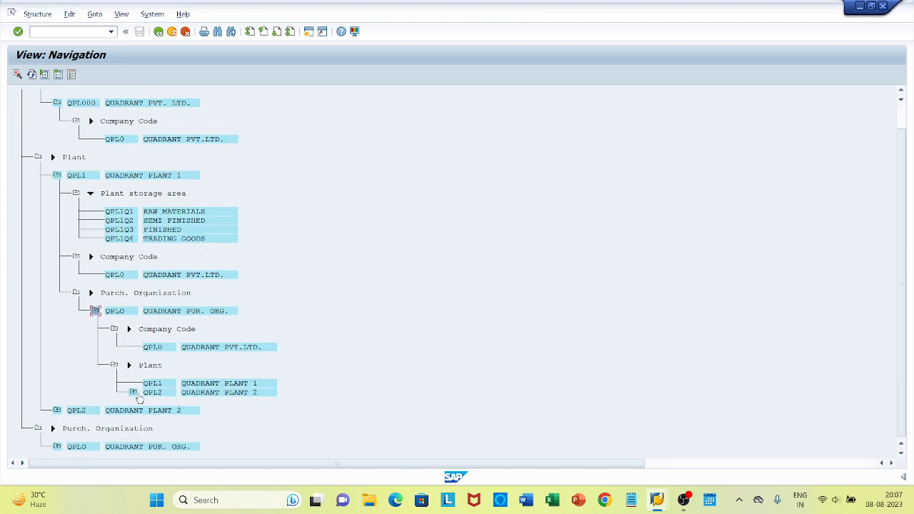
pyautogui.click(133, 393)
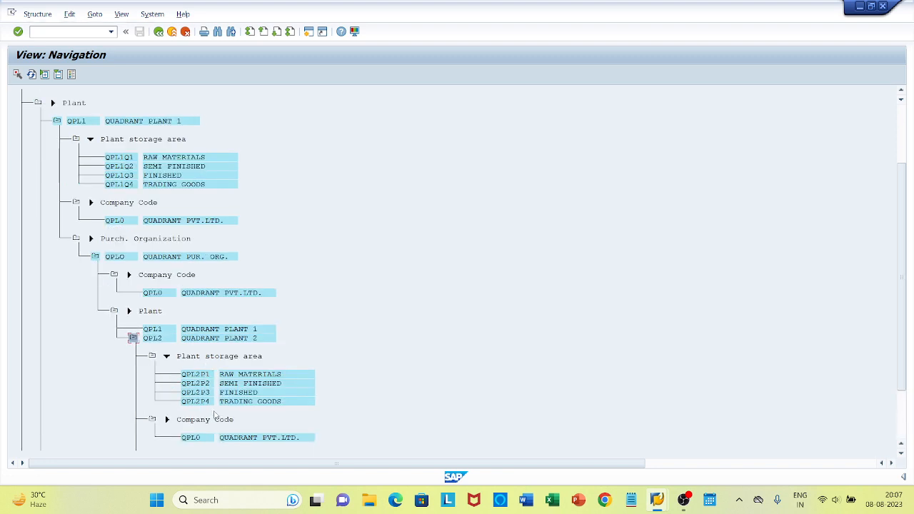
pyautogui.scroll(-3, 216, 421)
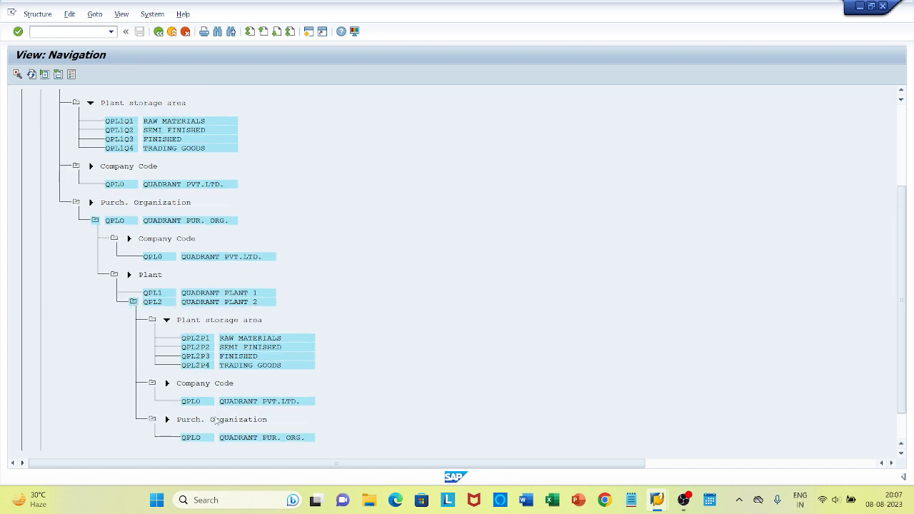
pyautogui.scroll(-3, 216, 421)
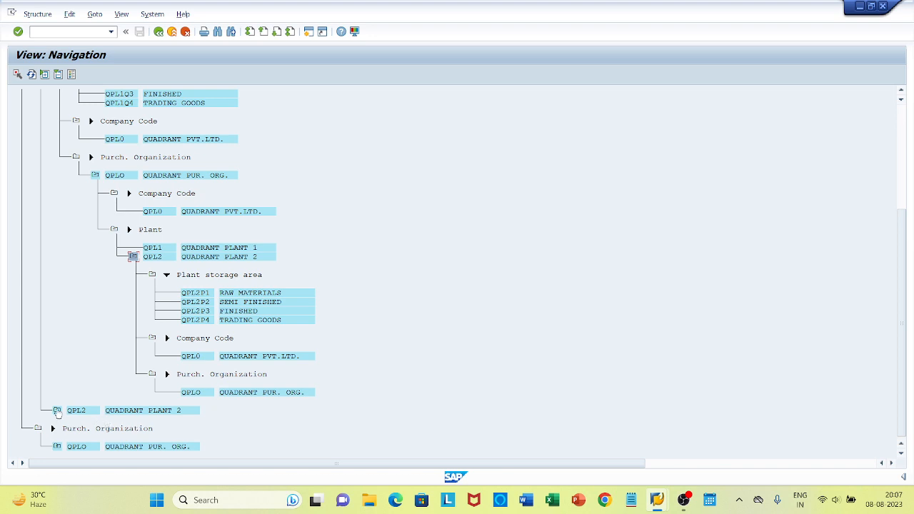
# Step: Expand the company code's plant QPL2, its QPLO purchasing organization and plant QPL1 beneath it to review their assignments
pyautogui.click(57, 411)
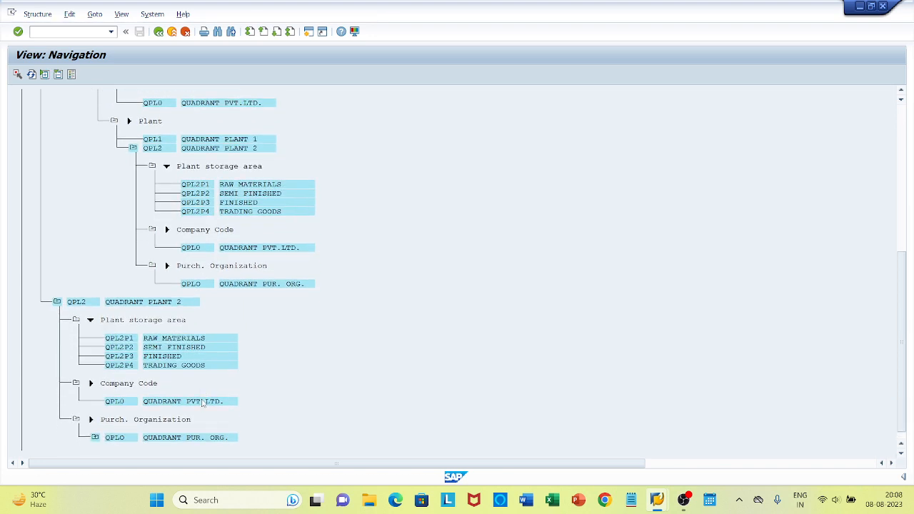
pyautogui.click(95, 429)
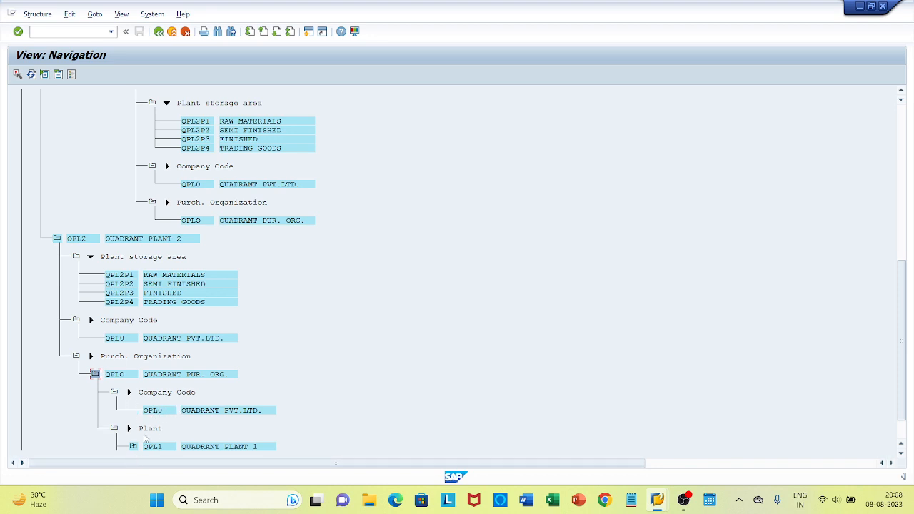
pyautogui.scroll(-1, 178, 431)
pyautogui.scroll(-1, 178, 431)
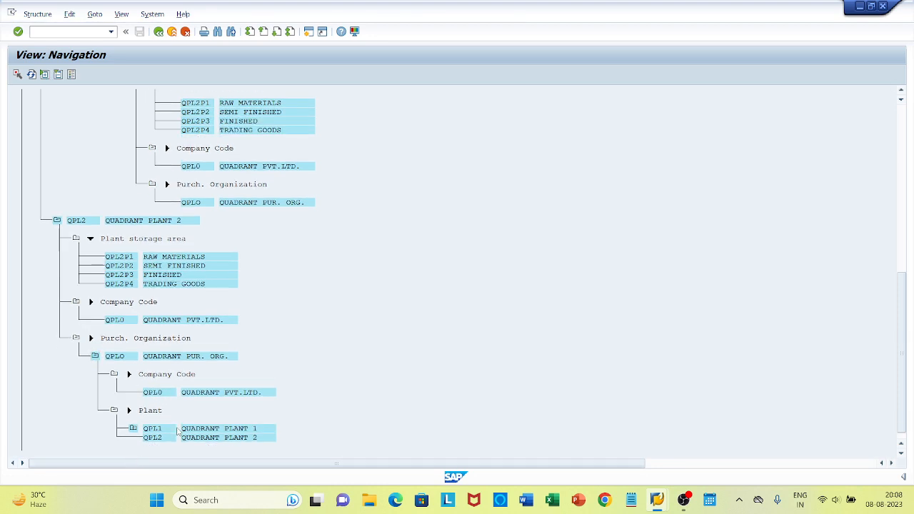
pyautogui.click(133, 419)
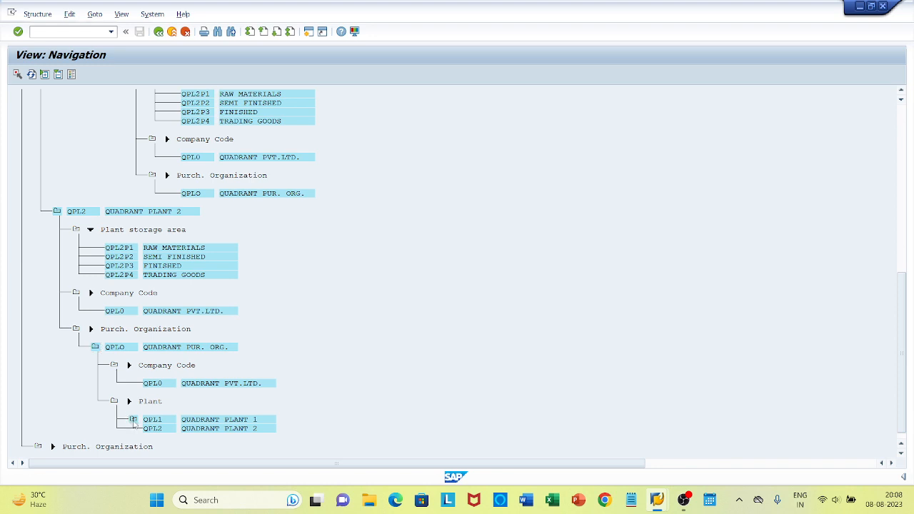
pyautogui.scroll(-3, 237, 401)
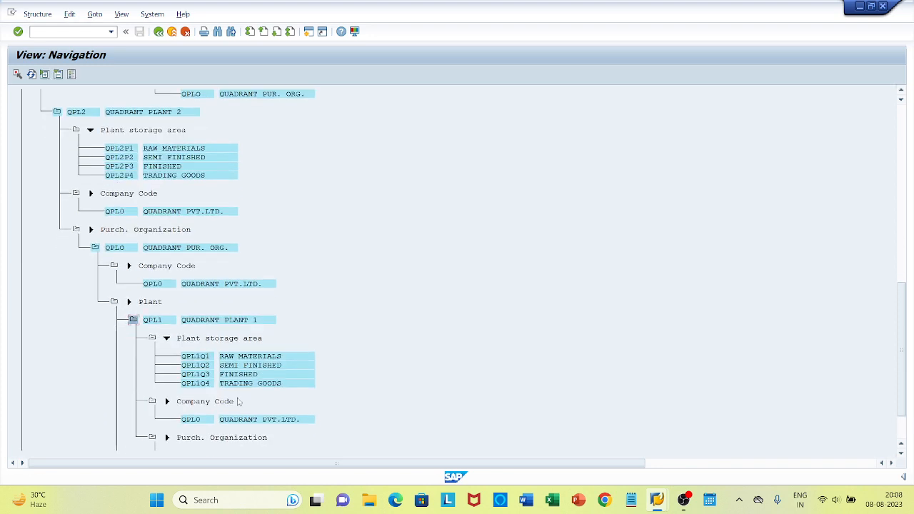
pyautogui.scroll(-2, 238, 401)
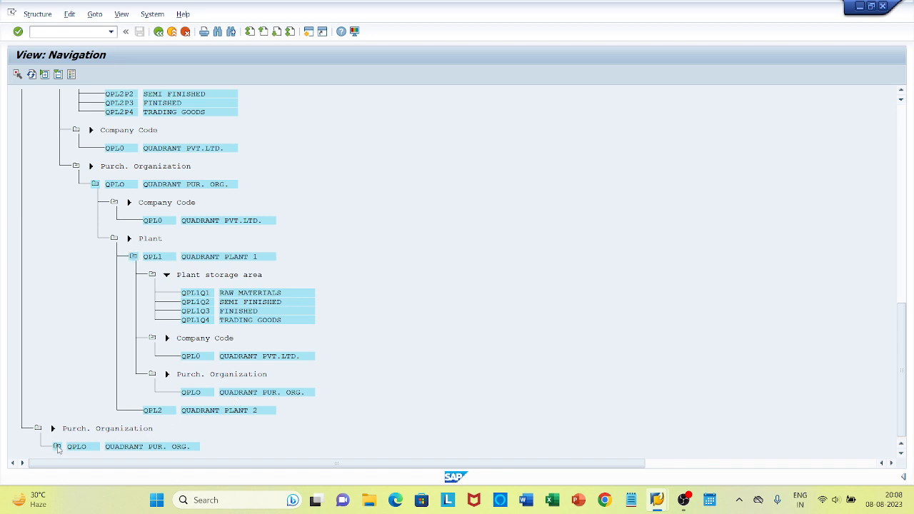
# Step: Expand the QPLO purchasing organization directly under company code QPL0 and review the assignments of its plants QPL1 and QPL2
pyautogui.click(57, 447)
pyautogui.scroll(-1, 215, 397)
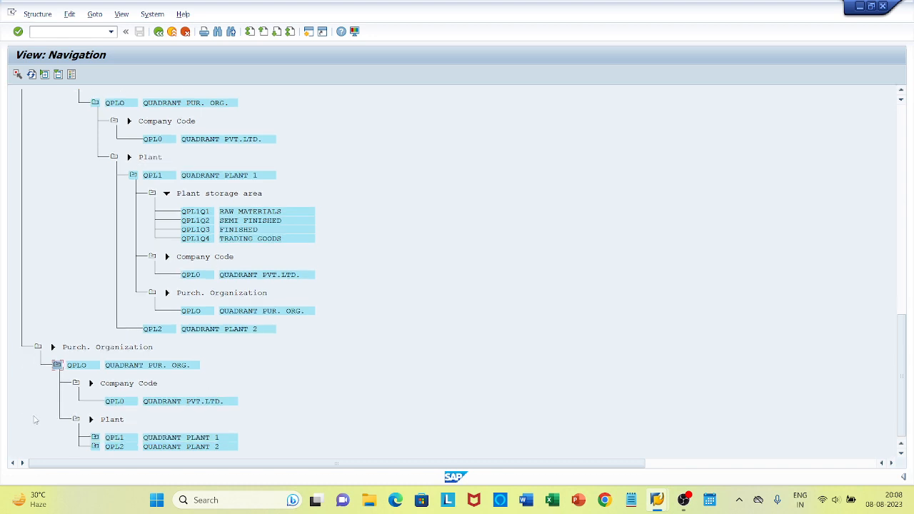
pyautogui.click(95, 437)
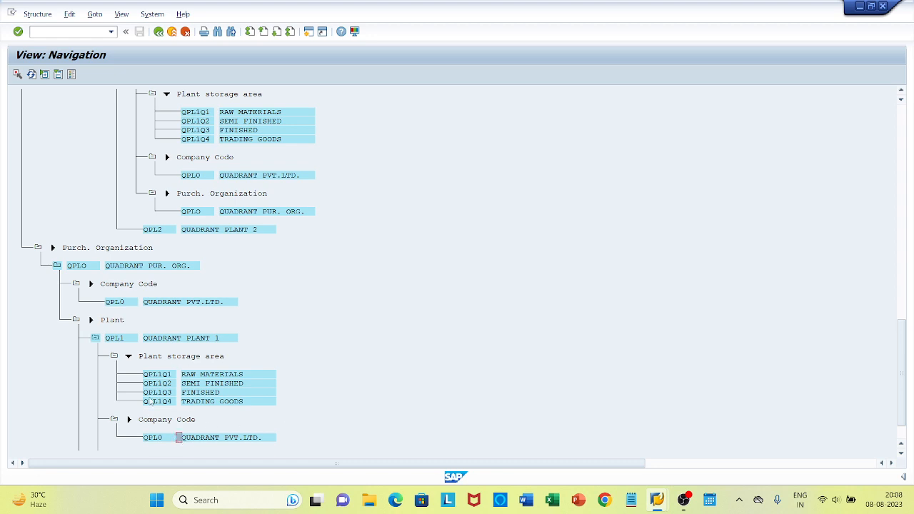
pyautogui.scroll(-2, 149, 401)
pyautogui.scroll(-1, 150, 401)
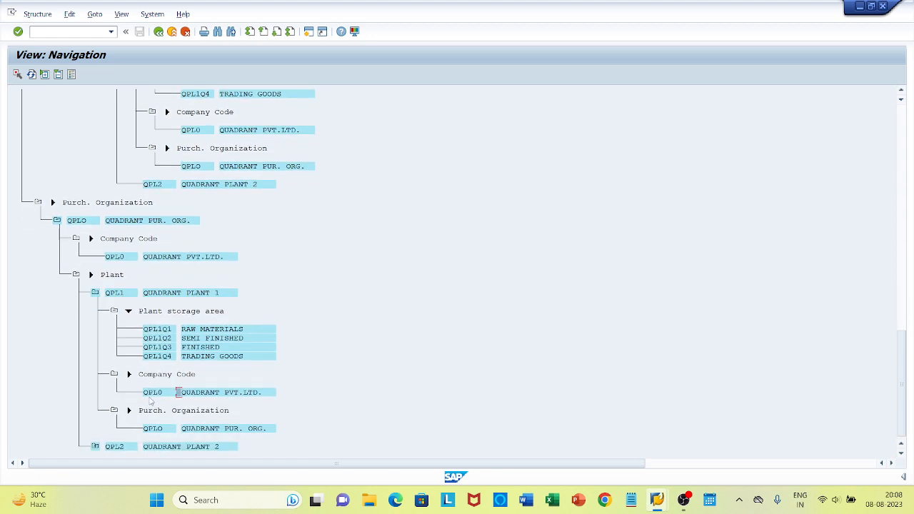
pyautogui.click(95, 446)
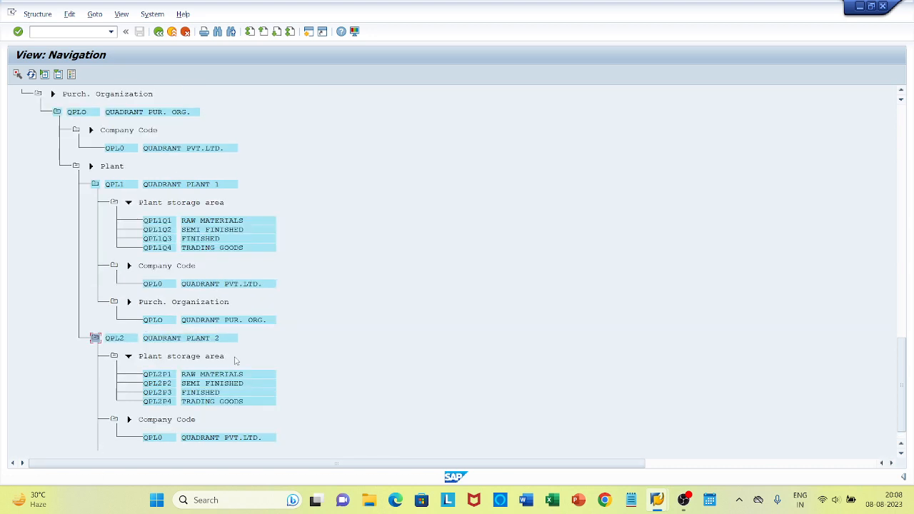
pyautogui.scroll(-1, 240, 361)
pyautogui.scroll(-1, 239, 361)
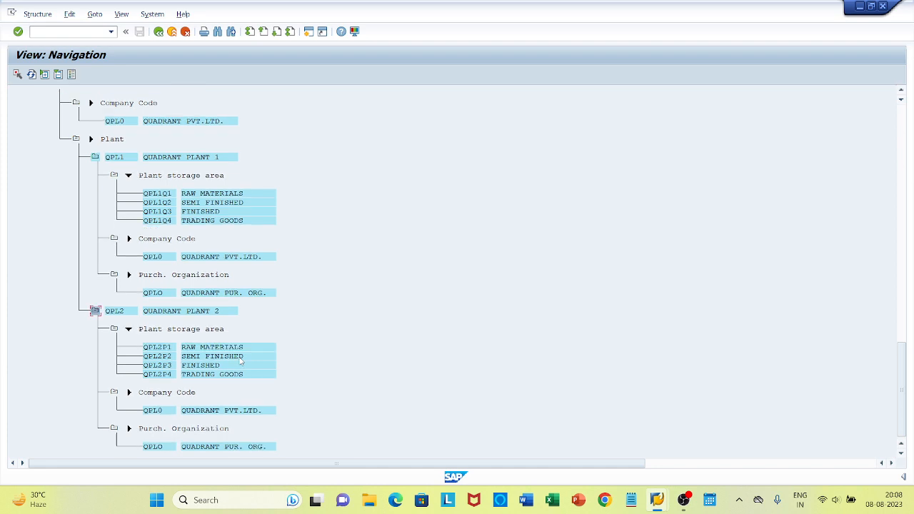
# Step: Look over the fully expanded QPL0 structure, from the company assignment through both plants to the purchasing organization
pyautogui.scroll(1, 242, 361)
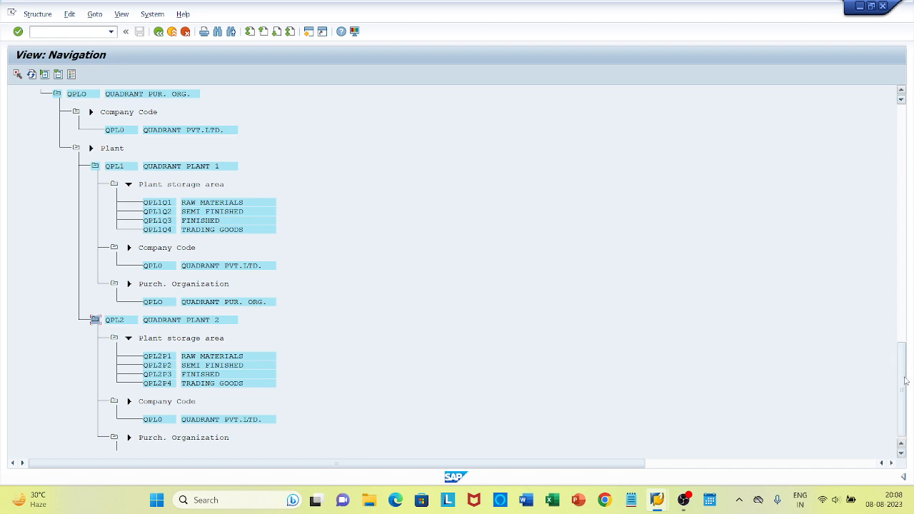
pyautogui.moveTo(900, 379); pyautogui.dragTo(897, 263)
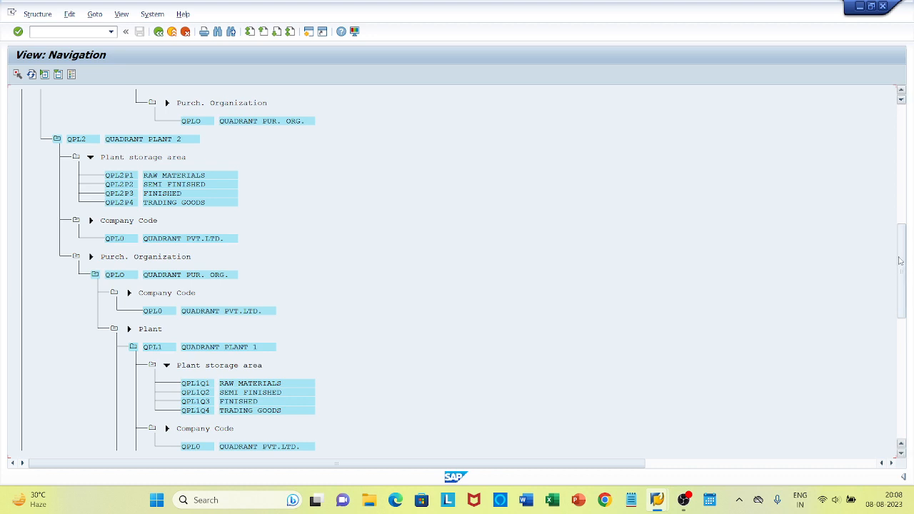
pyautogui.moveTo(900, 261); pyautogui.dragTo(908, 378)
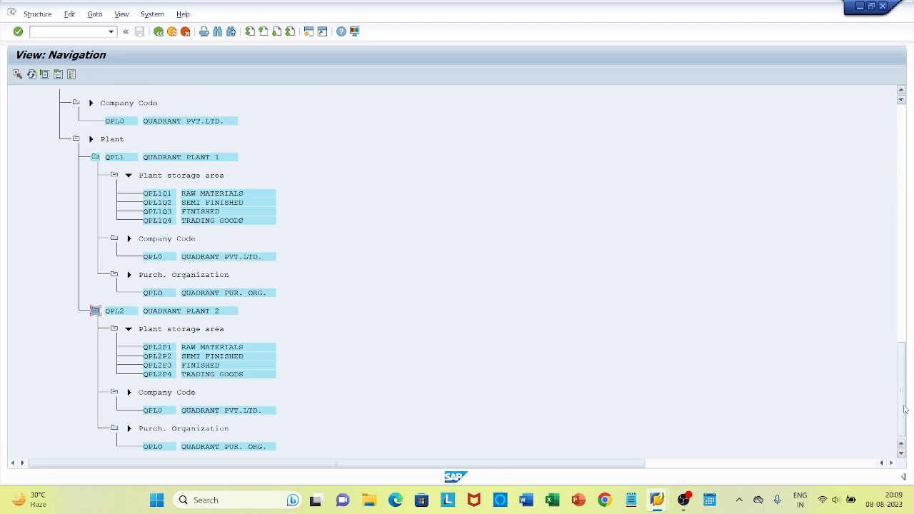
pyautogui.moveTo(905, 409); pyautogui.dragTo(899, 166)
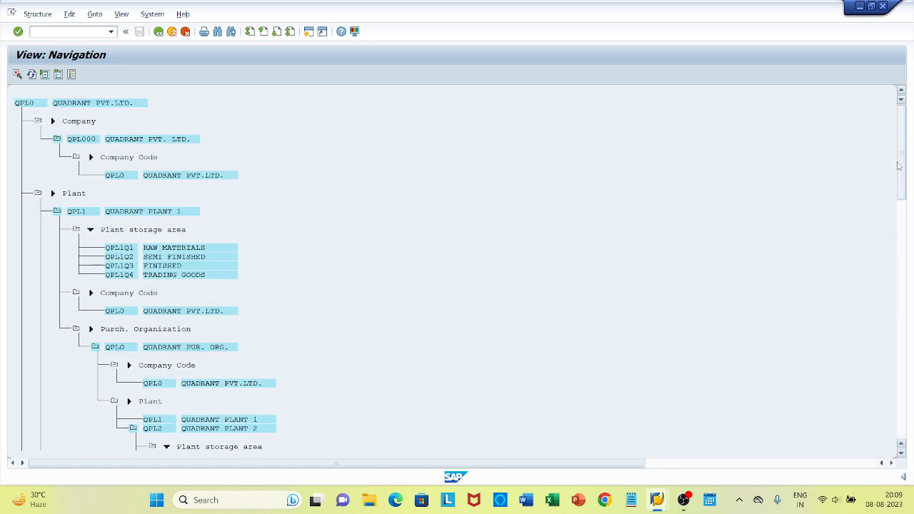
pyautogui.scroll(-1, 718, 204)
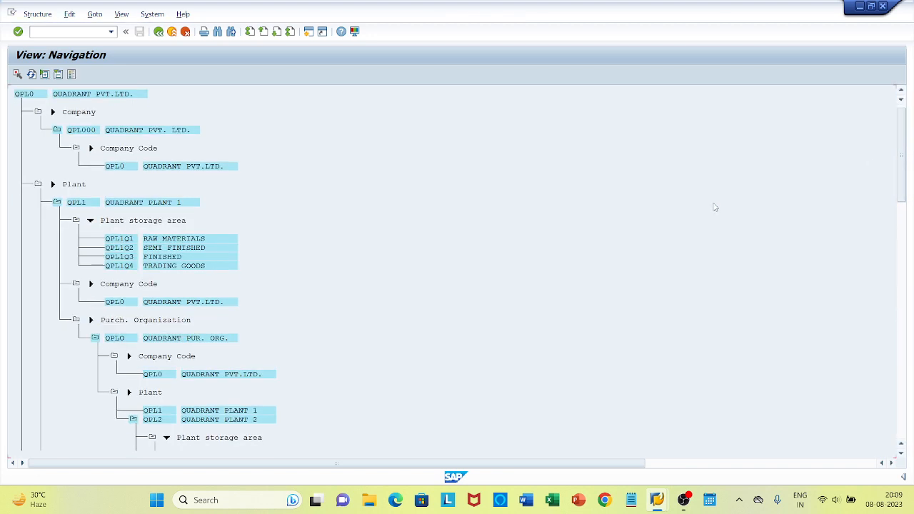
pyautogui.scroll(1, 714, 207)
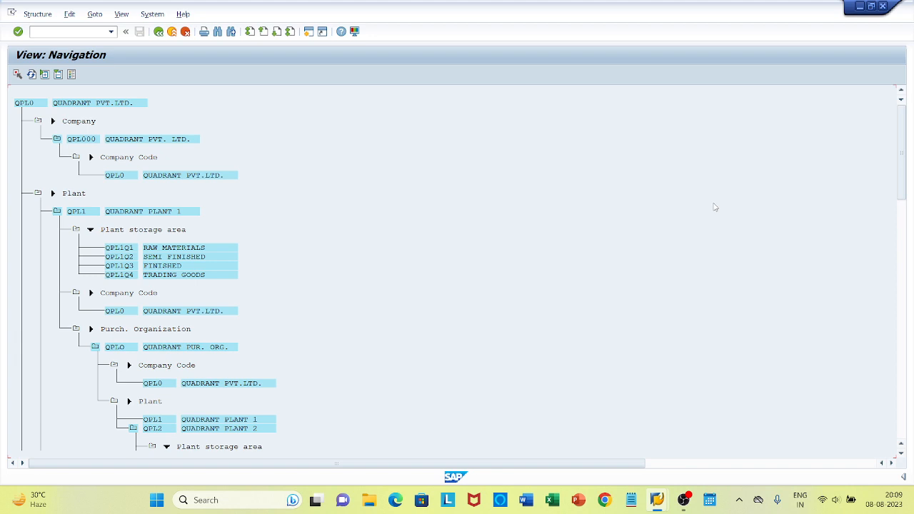
# Step: Leave the QPL0 structure and find QUADRANT PVT.LTD. again in the company code object list
pyautogui.click(160, 35)
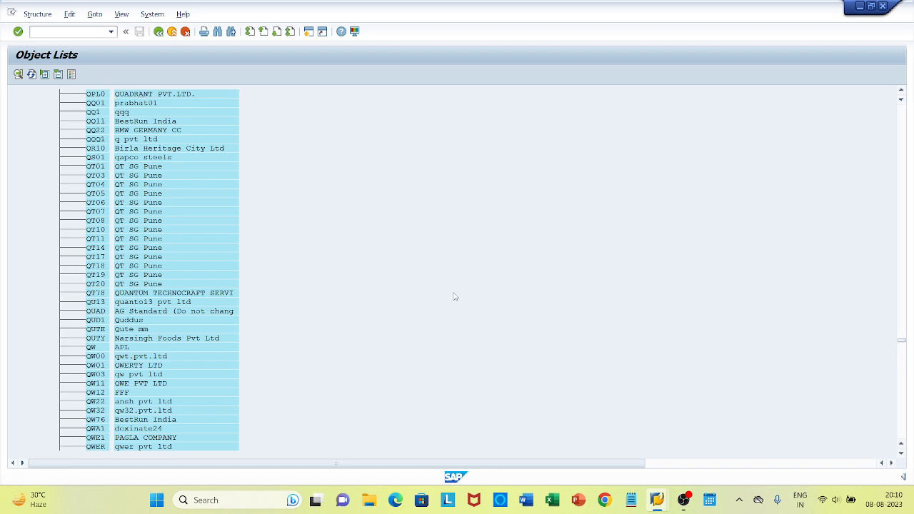
pyautogui.scroll(4, 454, 296)
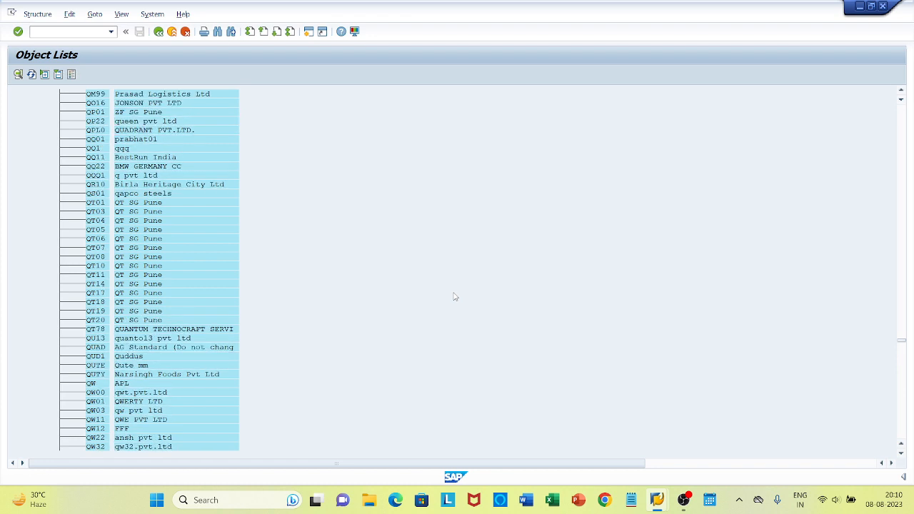
pyautogui.scroll(2, 454, 295)
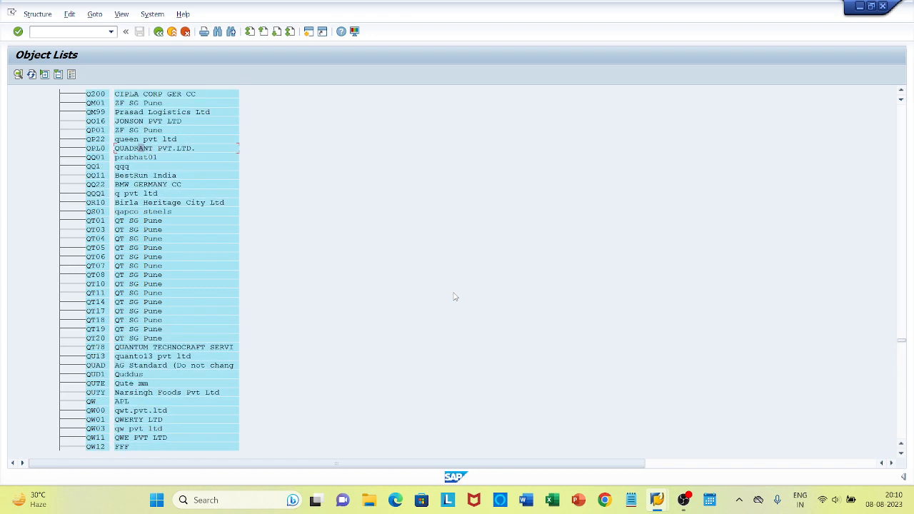
pyautogui.click(683, 505)
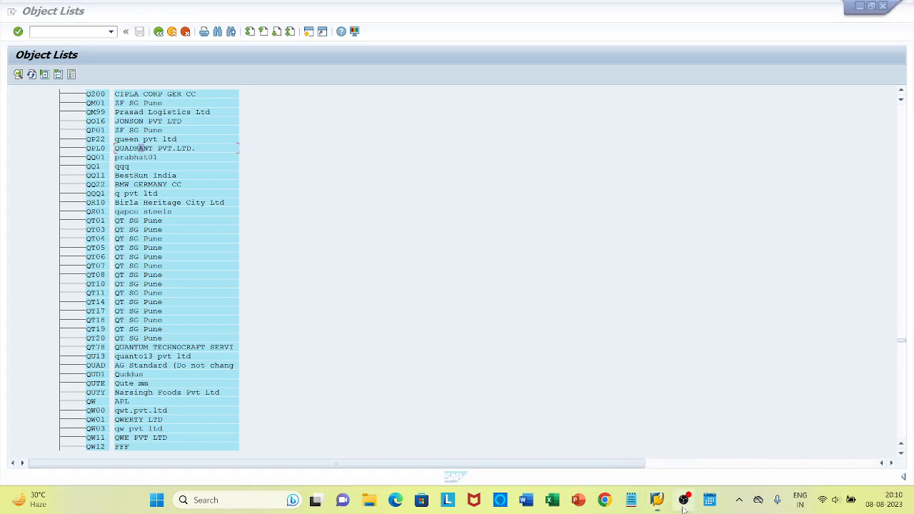